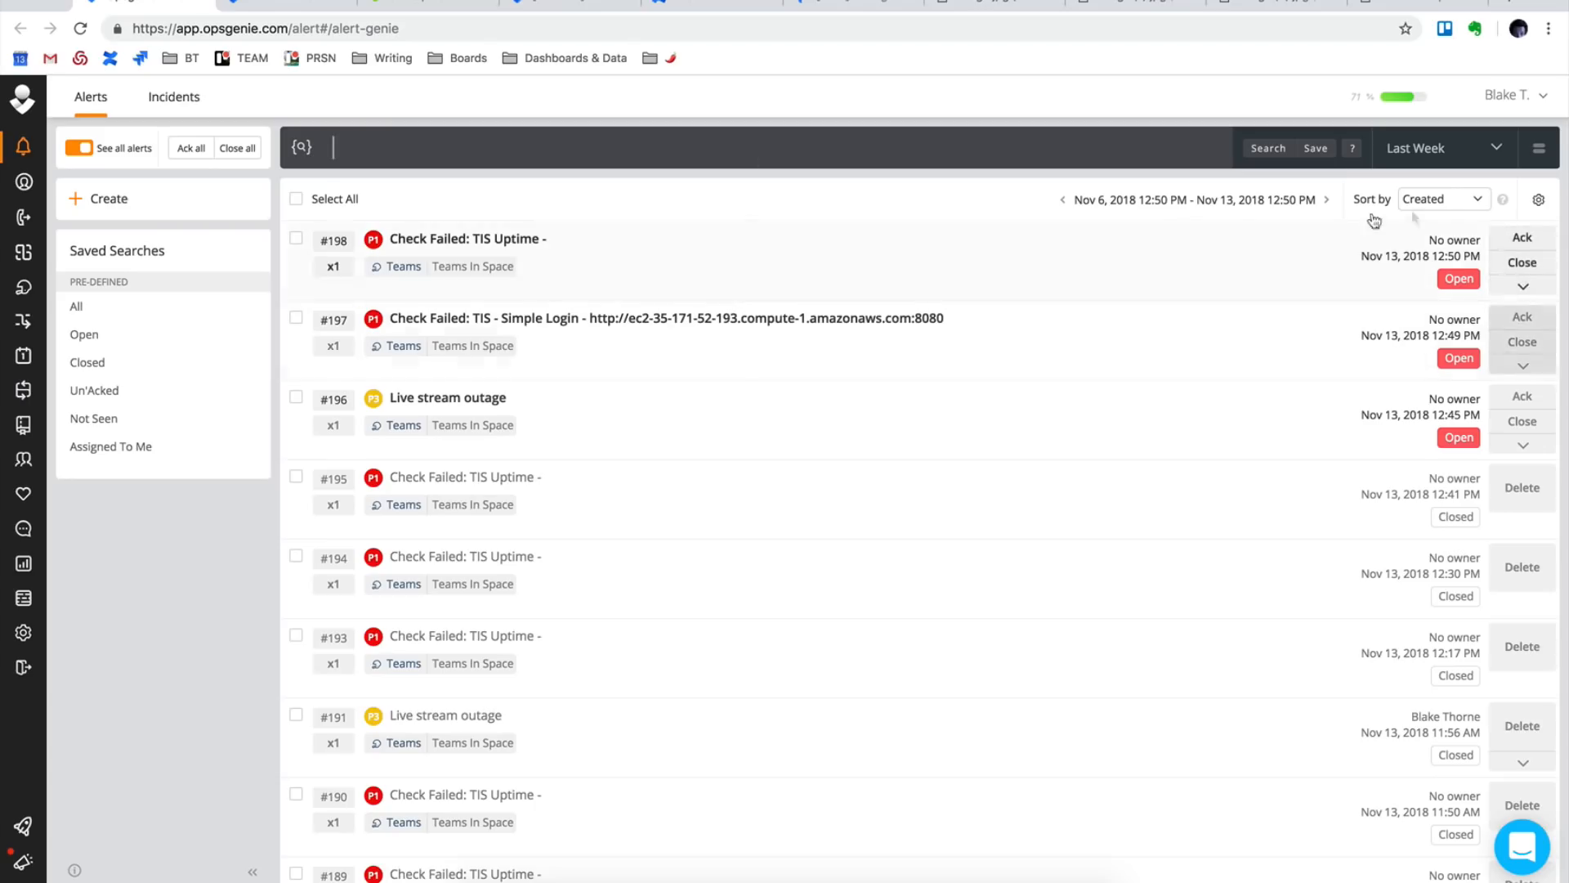
Close the two newest open alerts, #198 for TIS Uptime and #197 for TIS - Simple Login.
click(1522, 262)
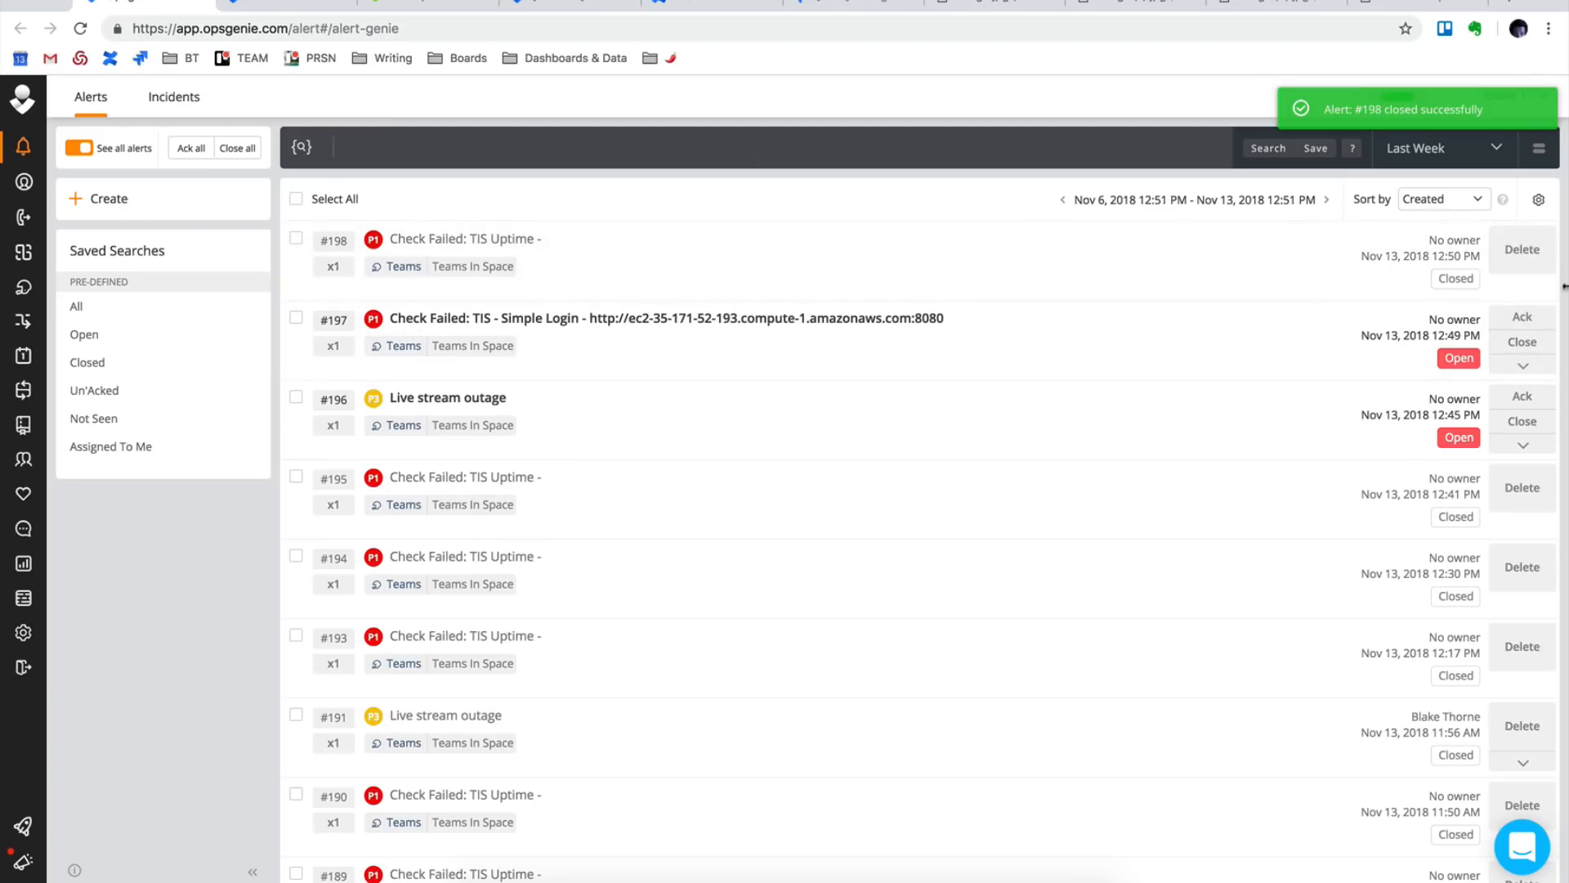
click(1525, 340)
Acknowledge the open Live stream outage alert #196 and create a Jira issue from it.
scroll(1114, 248, down, 3)
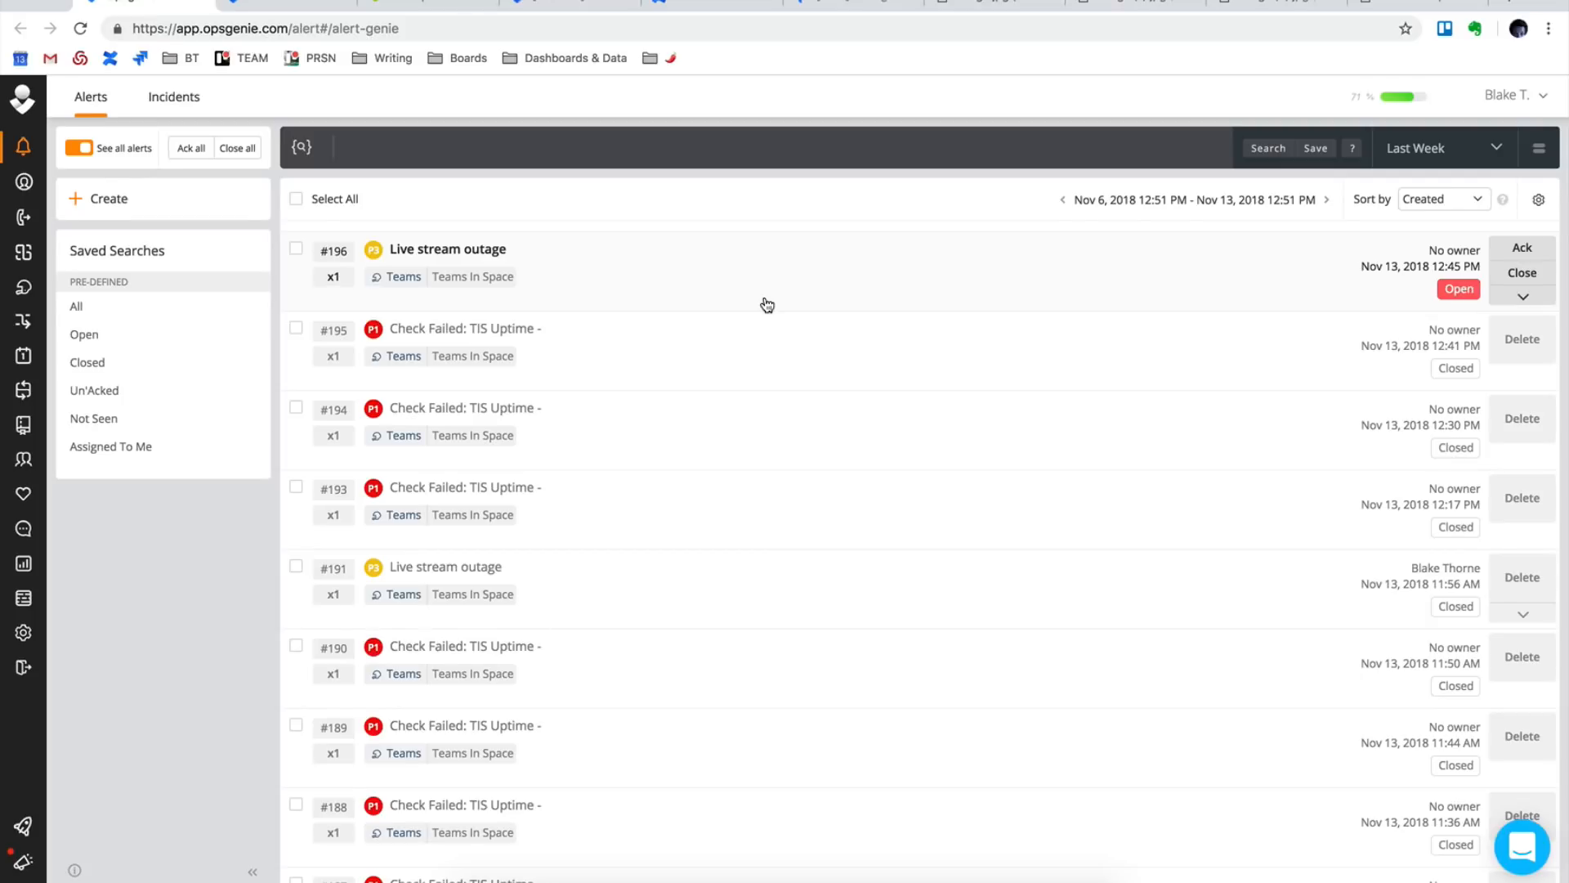
click(1524, 249)
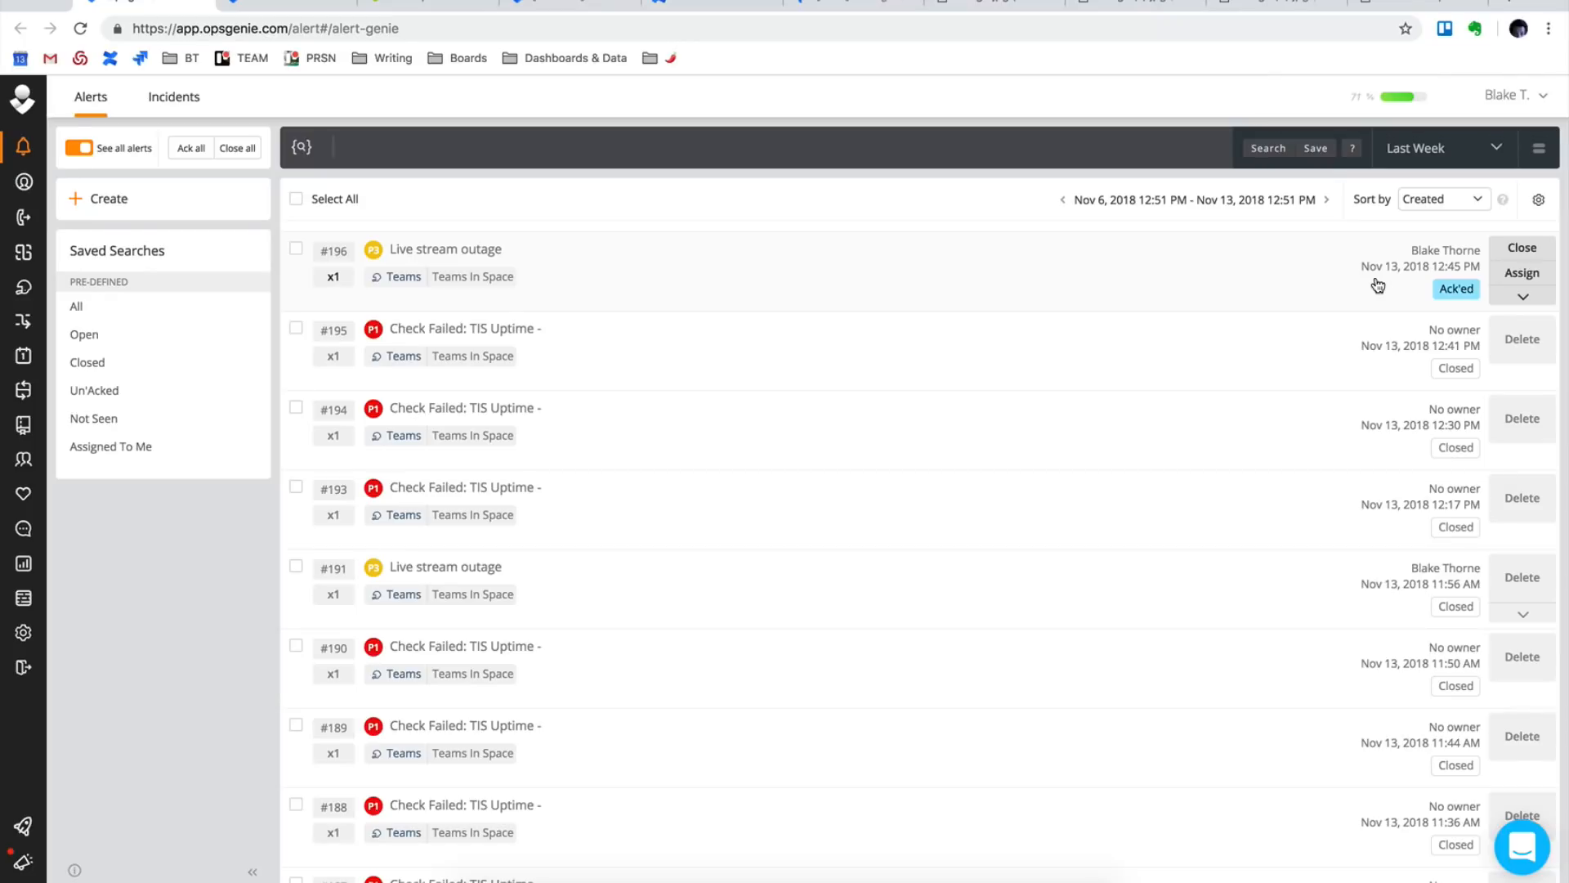
click(1528, 255)
click(1522, 296)
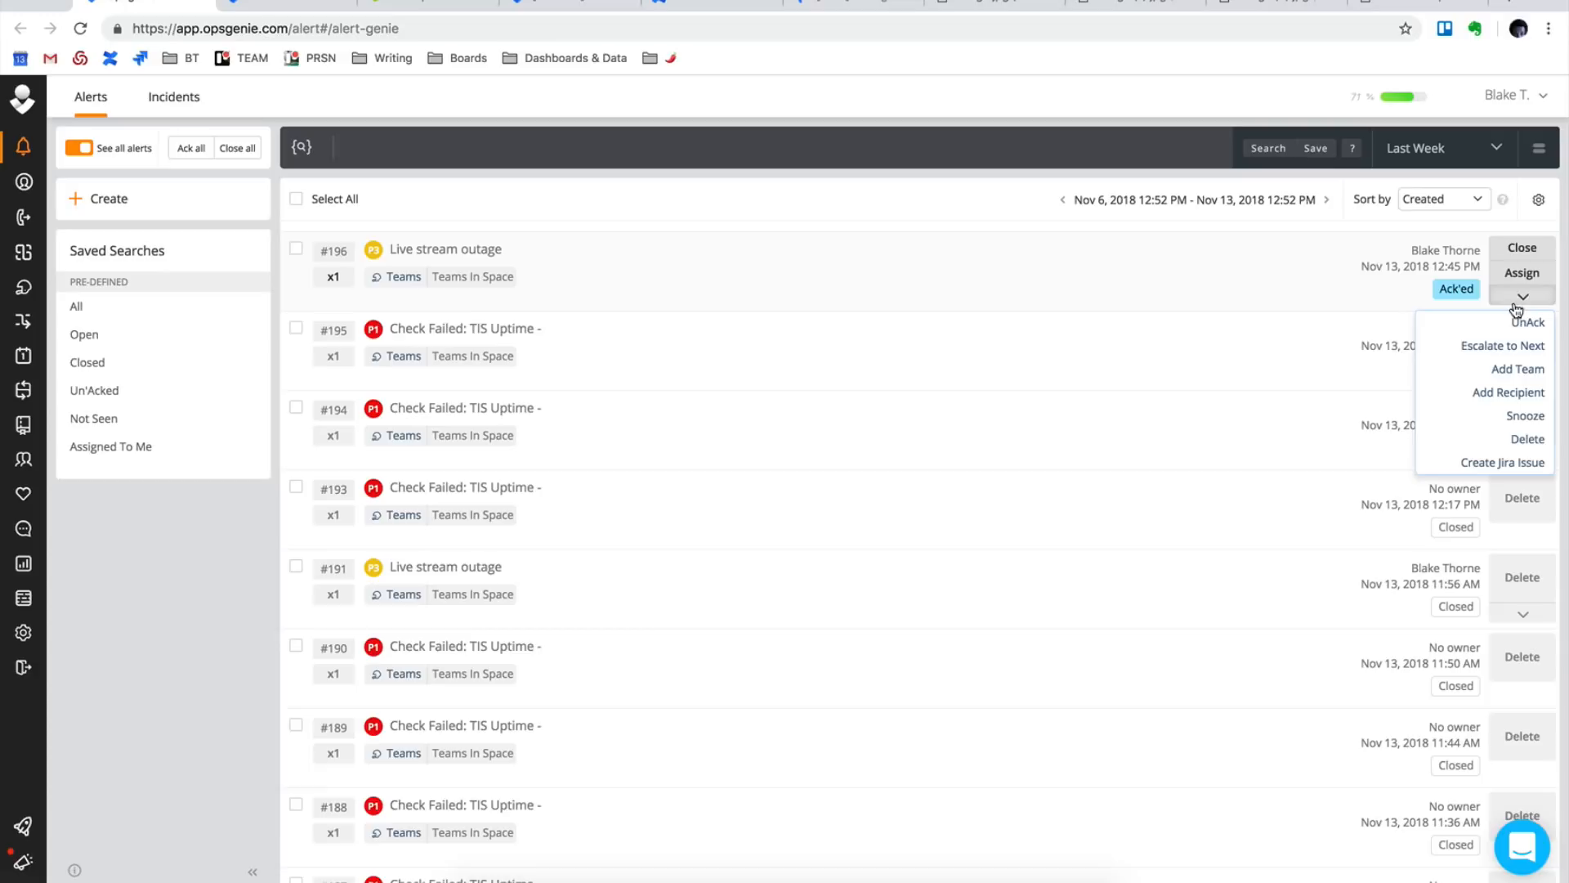
click(1480, 463)
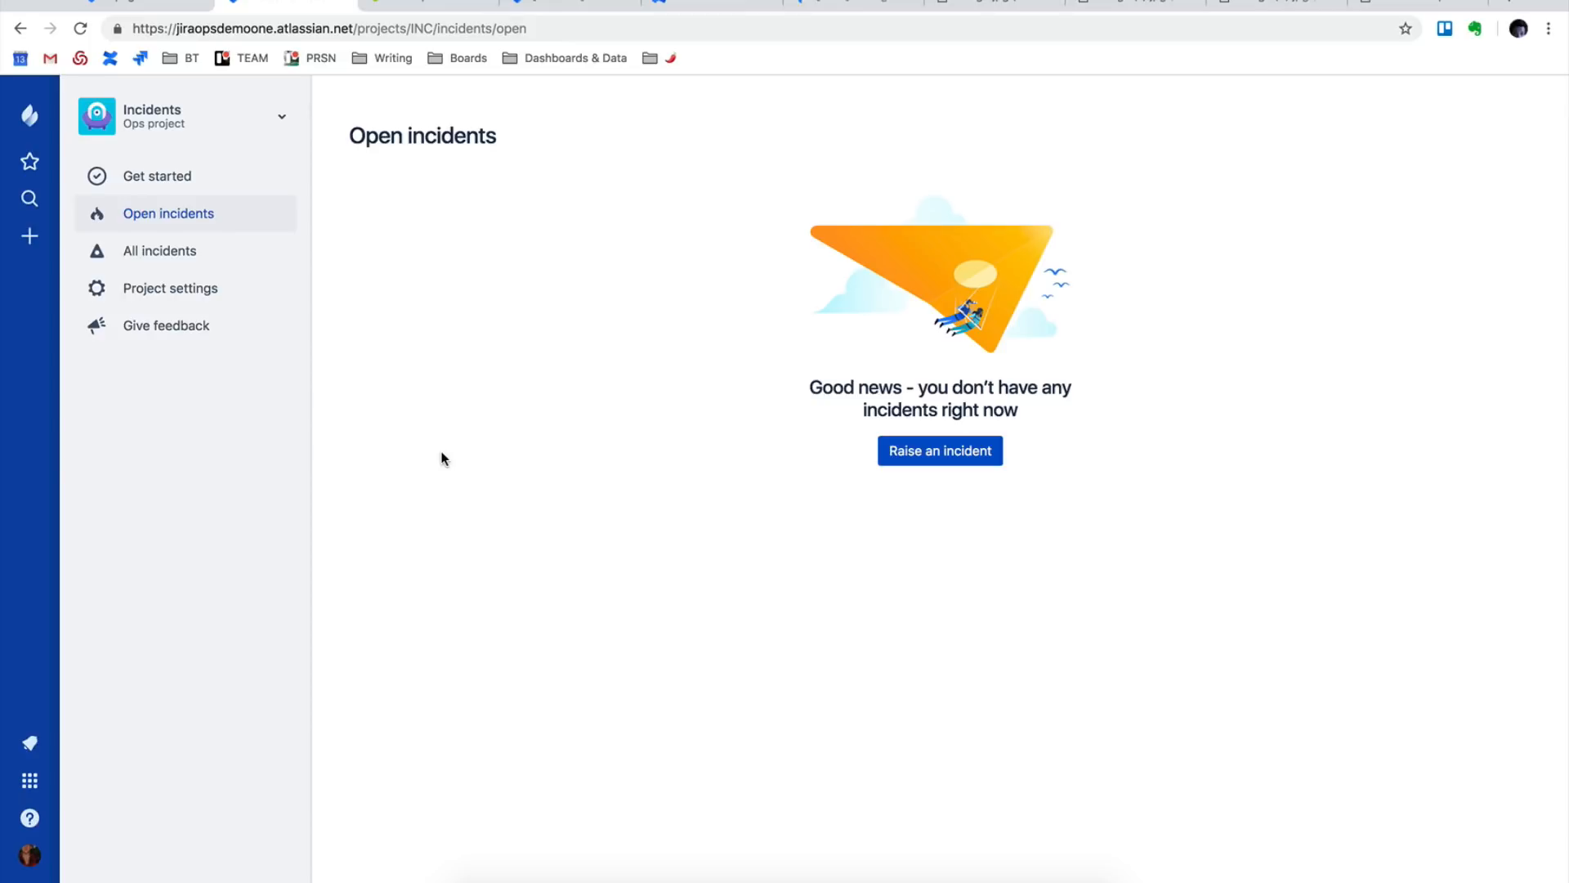
In Jira, refresh the open incidents list and open the Live stream outage incident.
key(super+r)
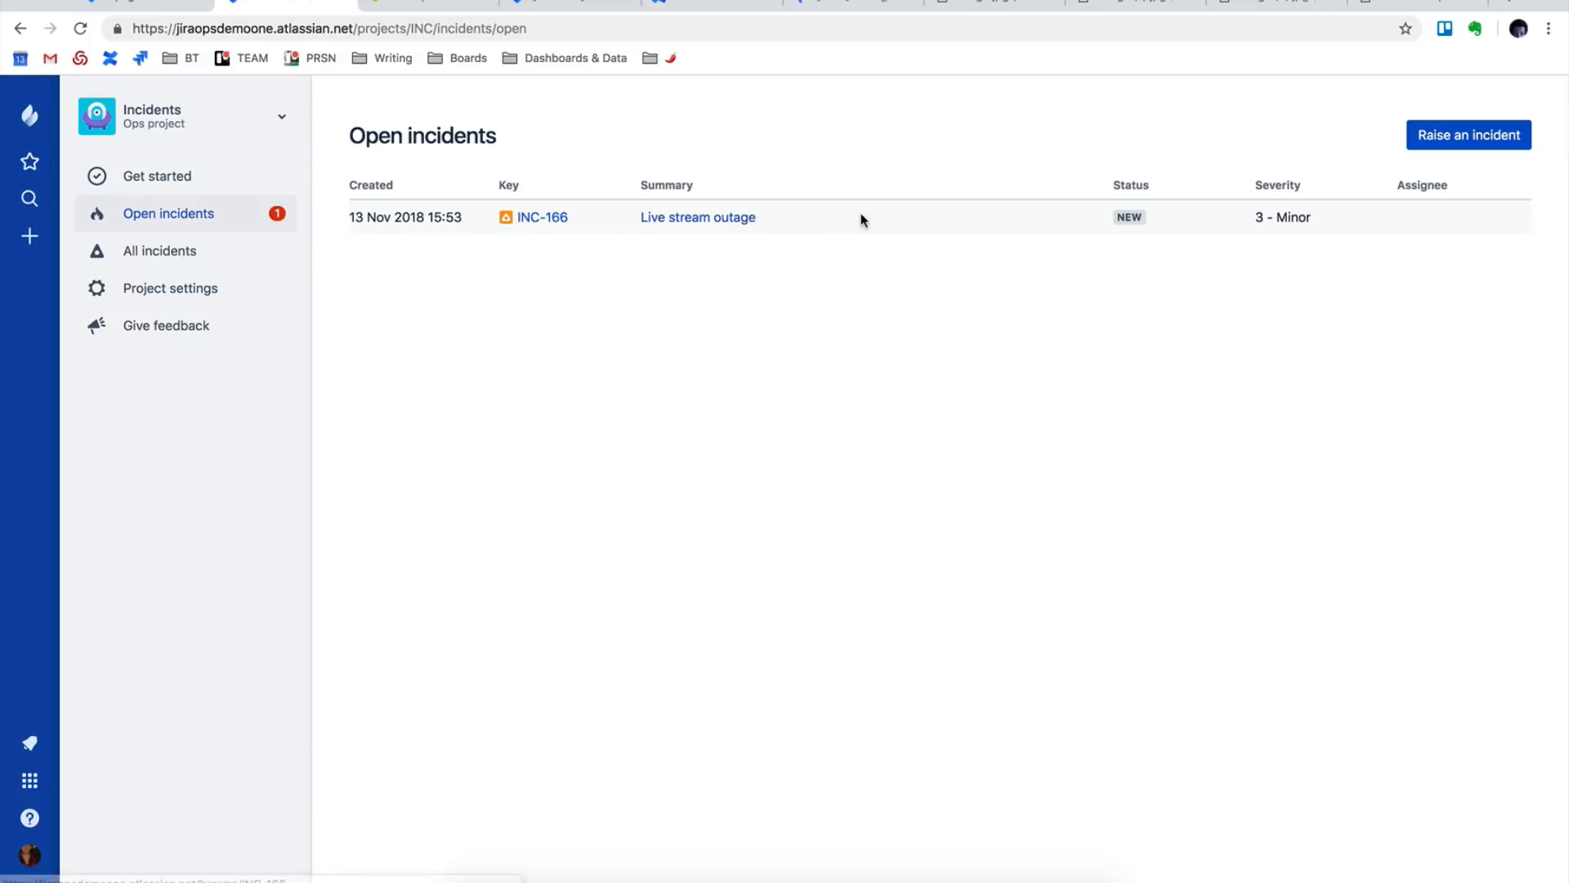
click(694, 227)
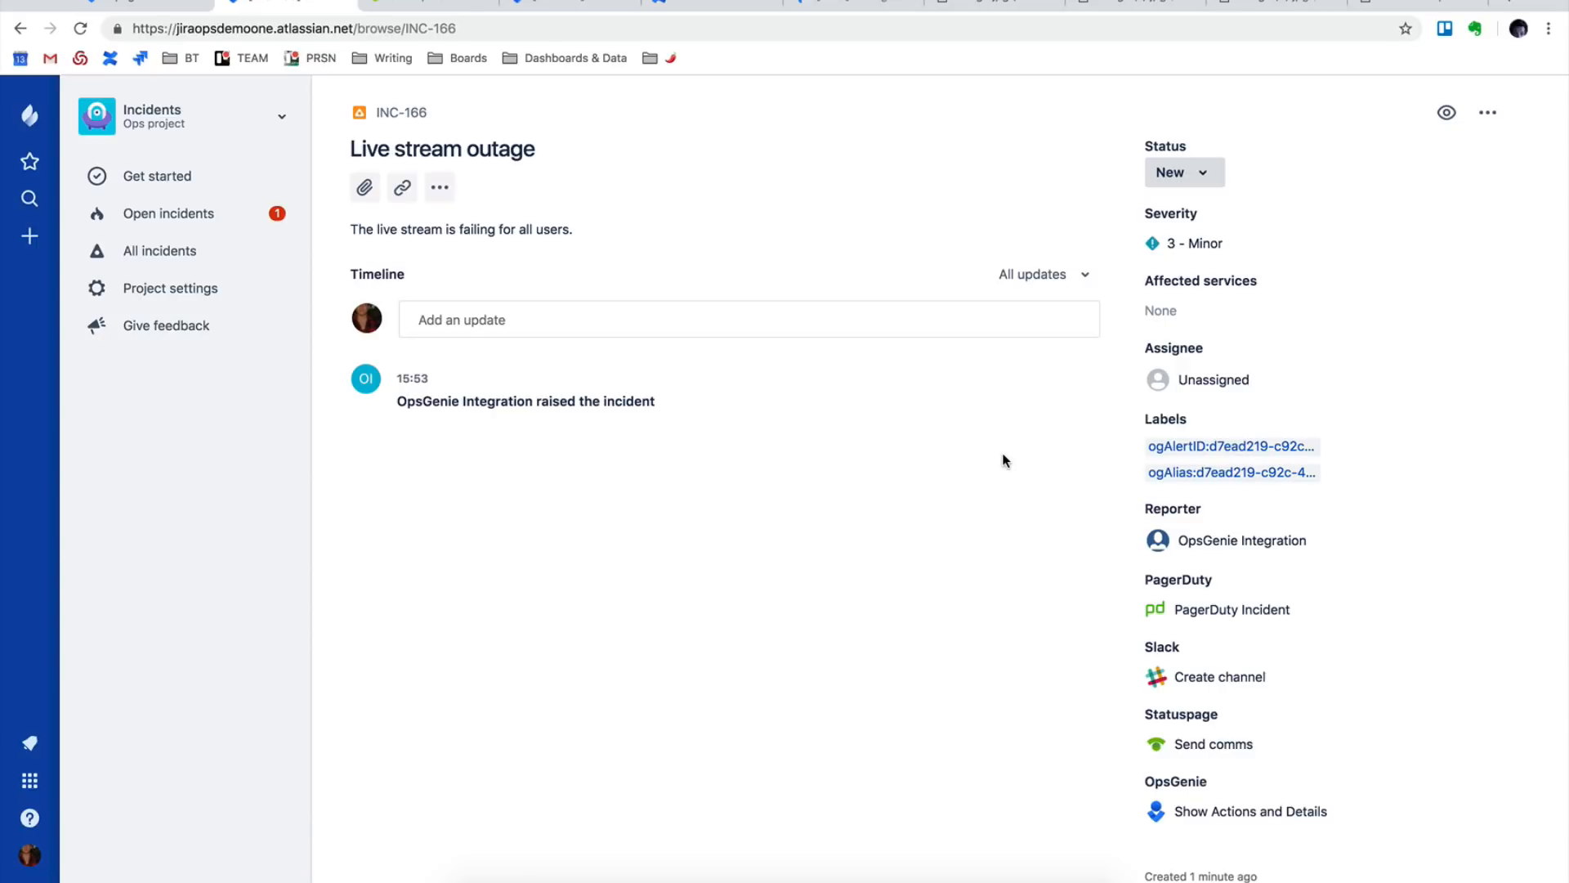
Review the linked OpsGenie alert's actions and details, and return to the incident's fields.
scroll(1004, 460, down, 1)
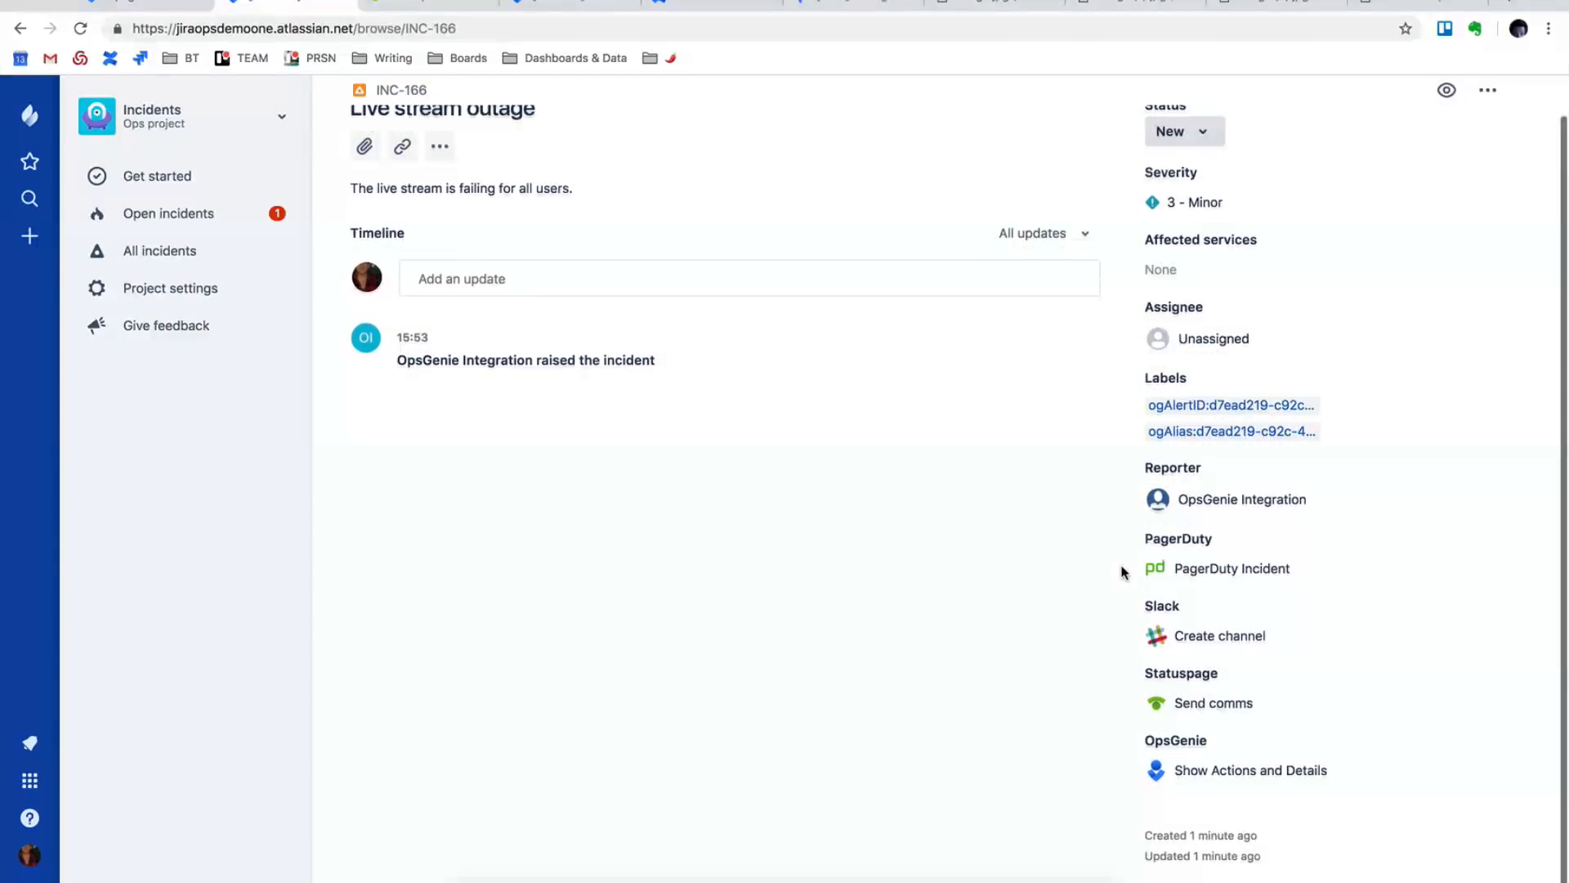
click(1194, 773)
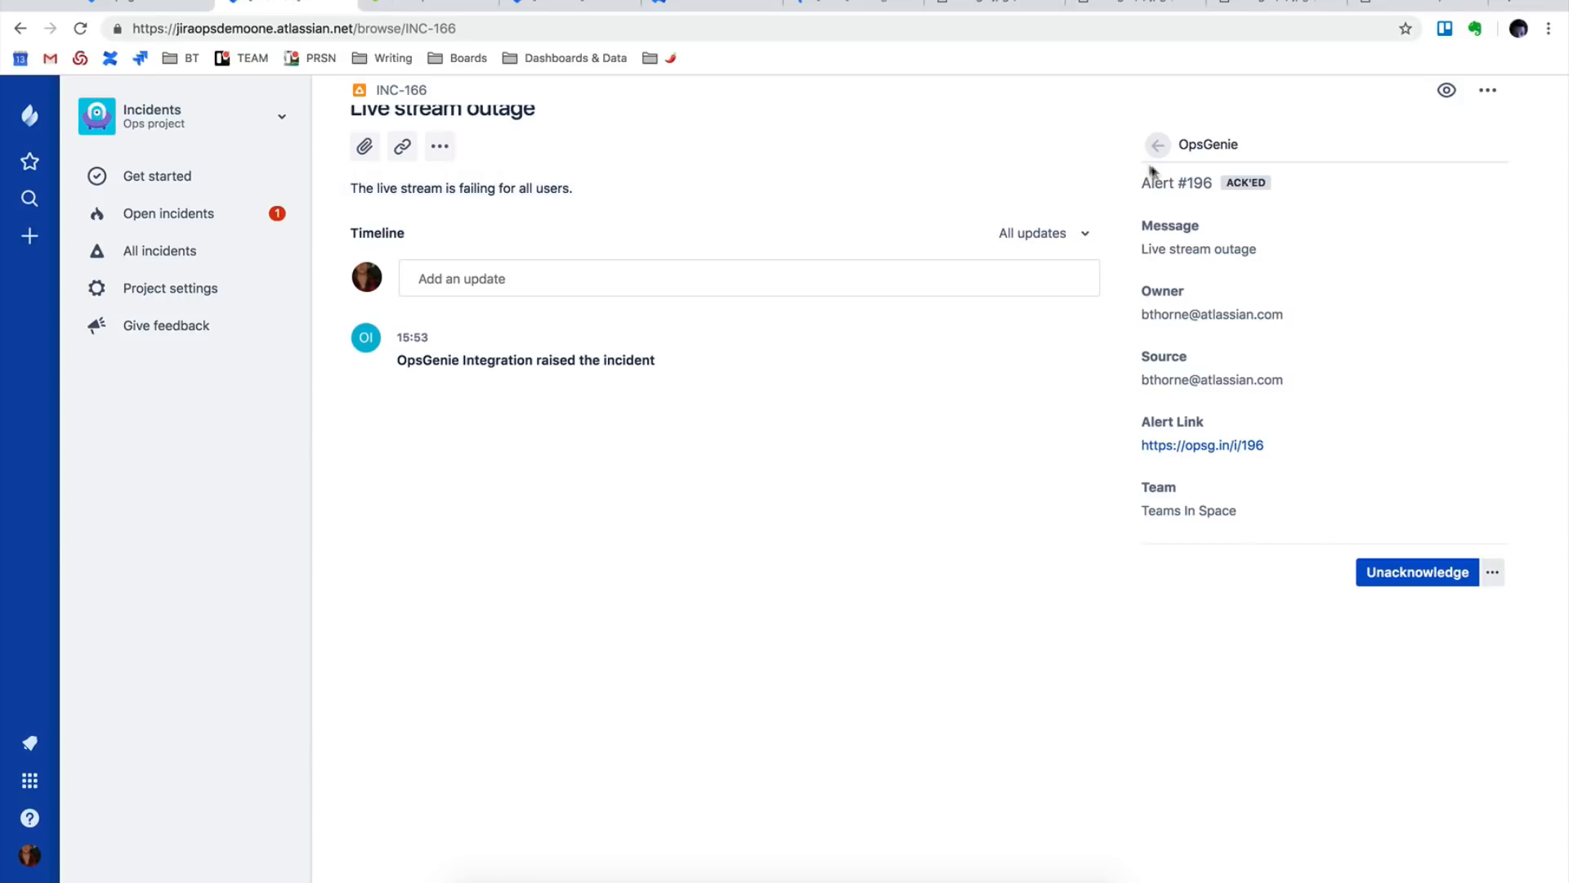
click(1156, 149)
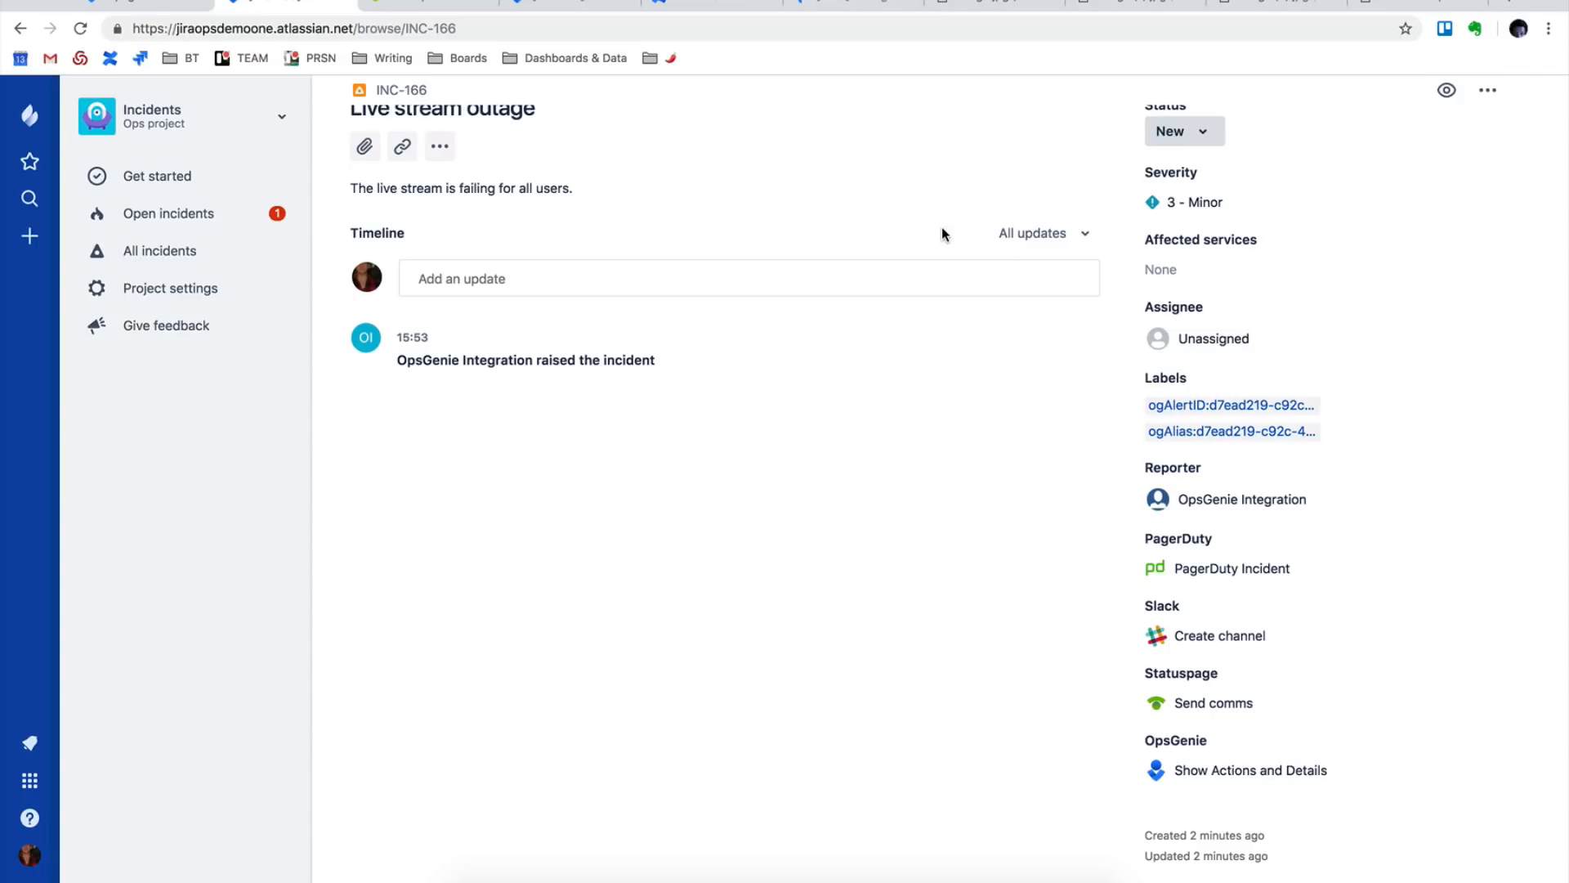
scroll(1275, 197, up, 1)
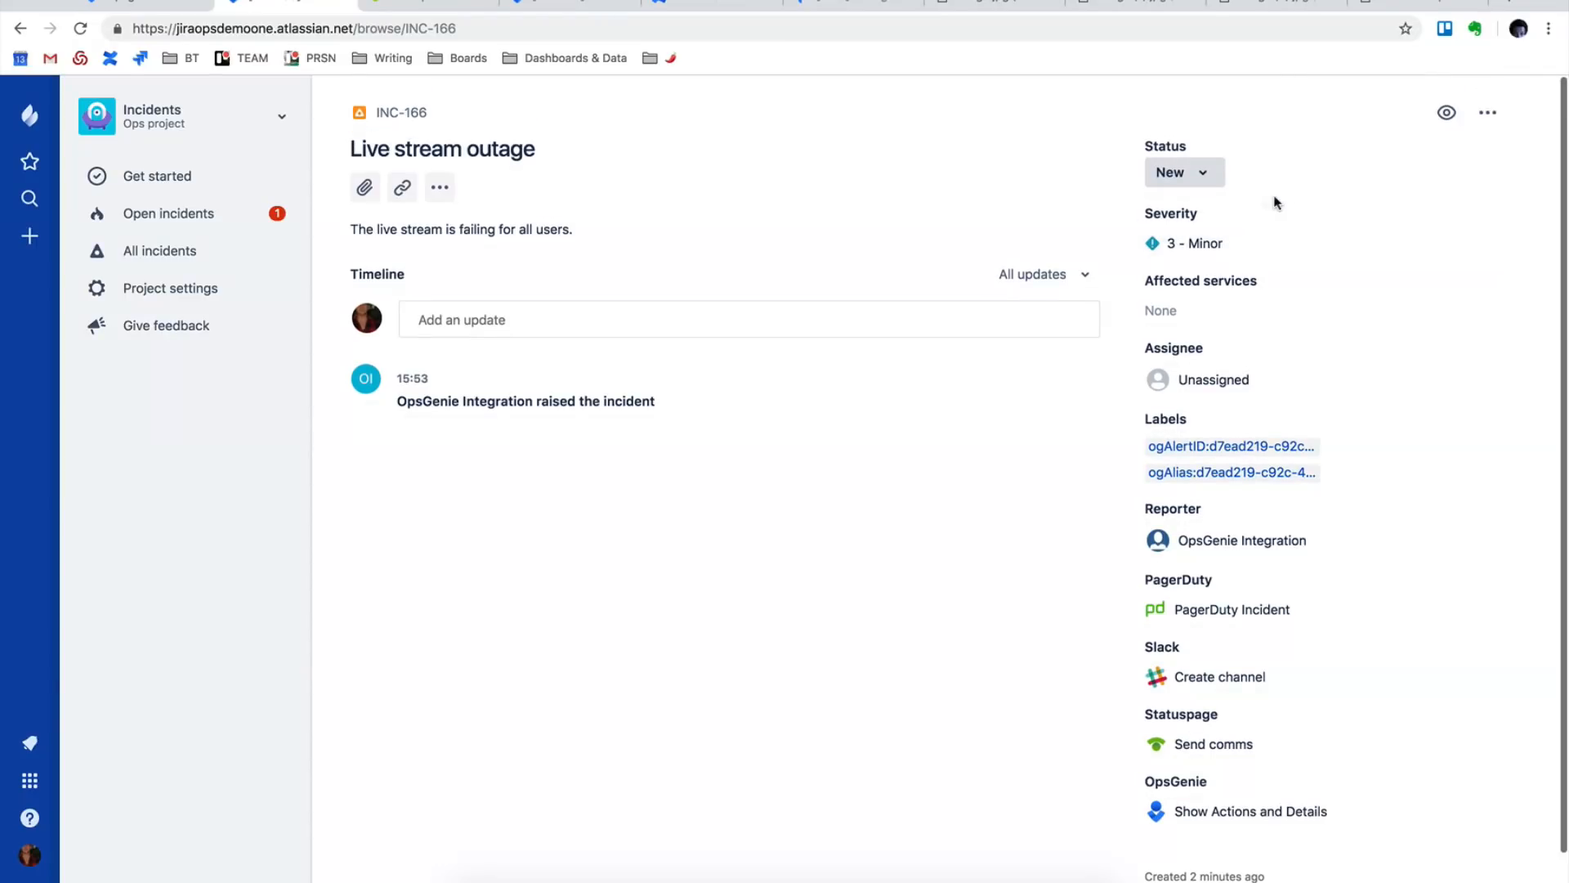
Accept the incident to move its status to Fixing, and set its severity to 1 - Critical.
click(1217, 185)
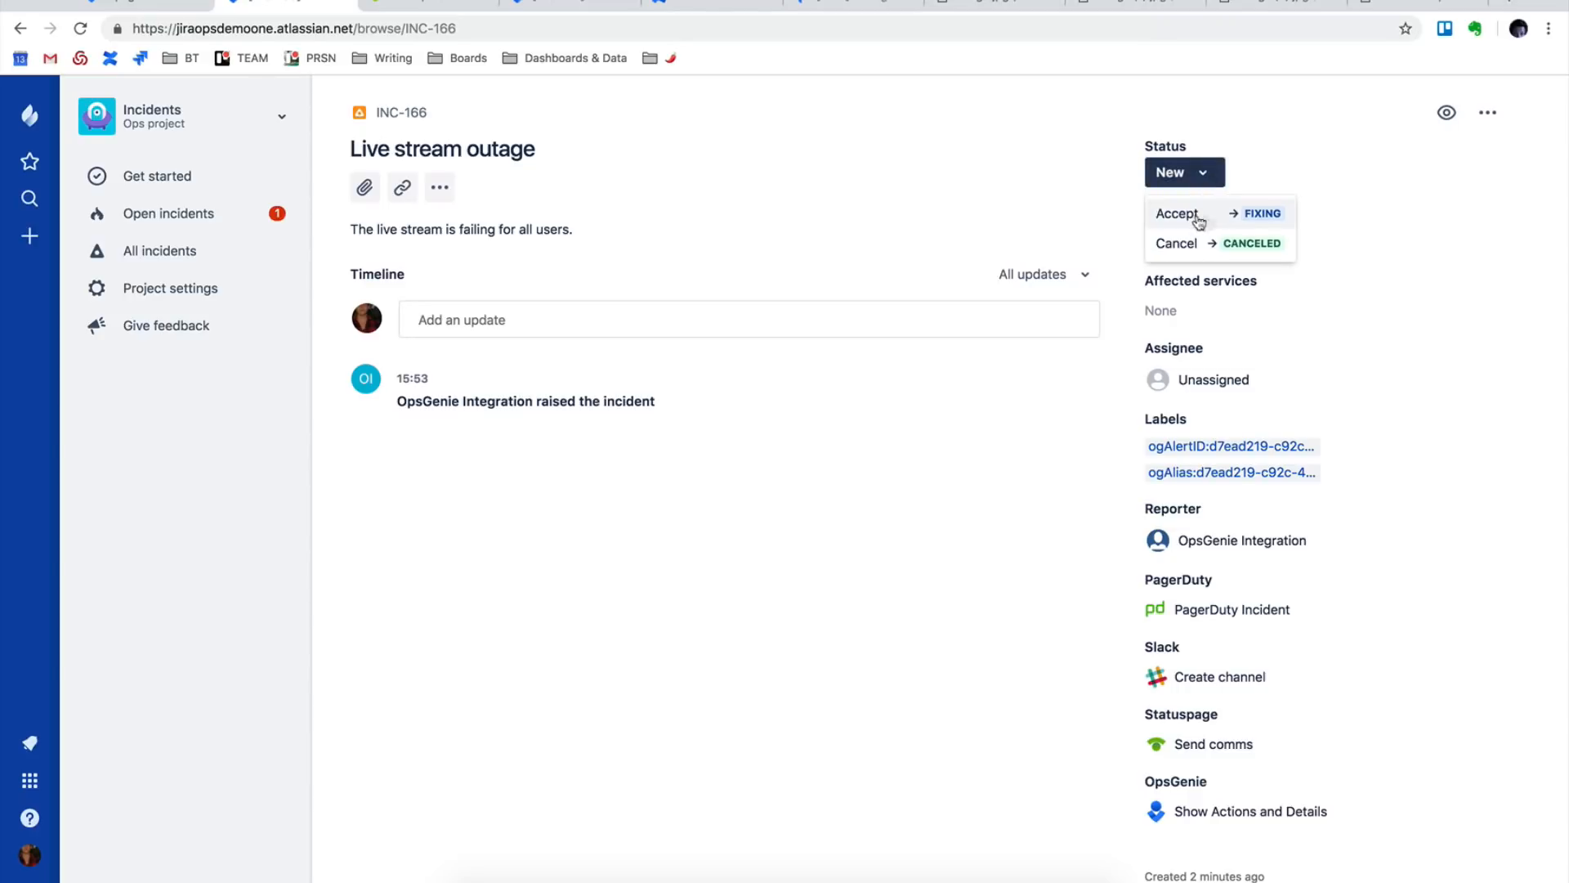
click(1249, 210)
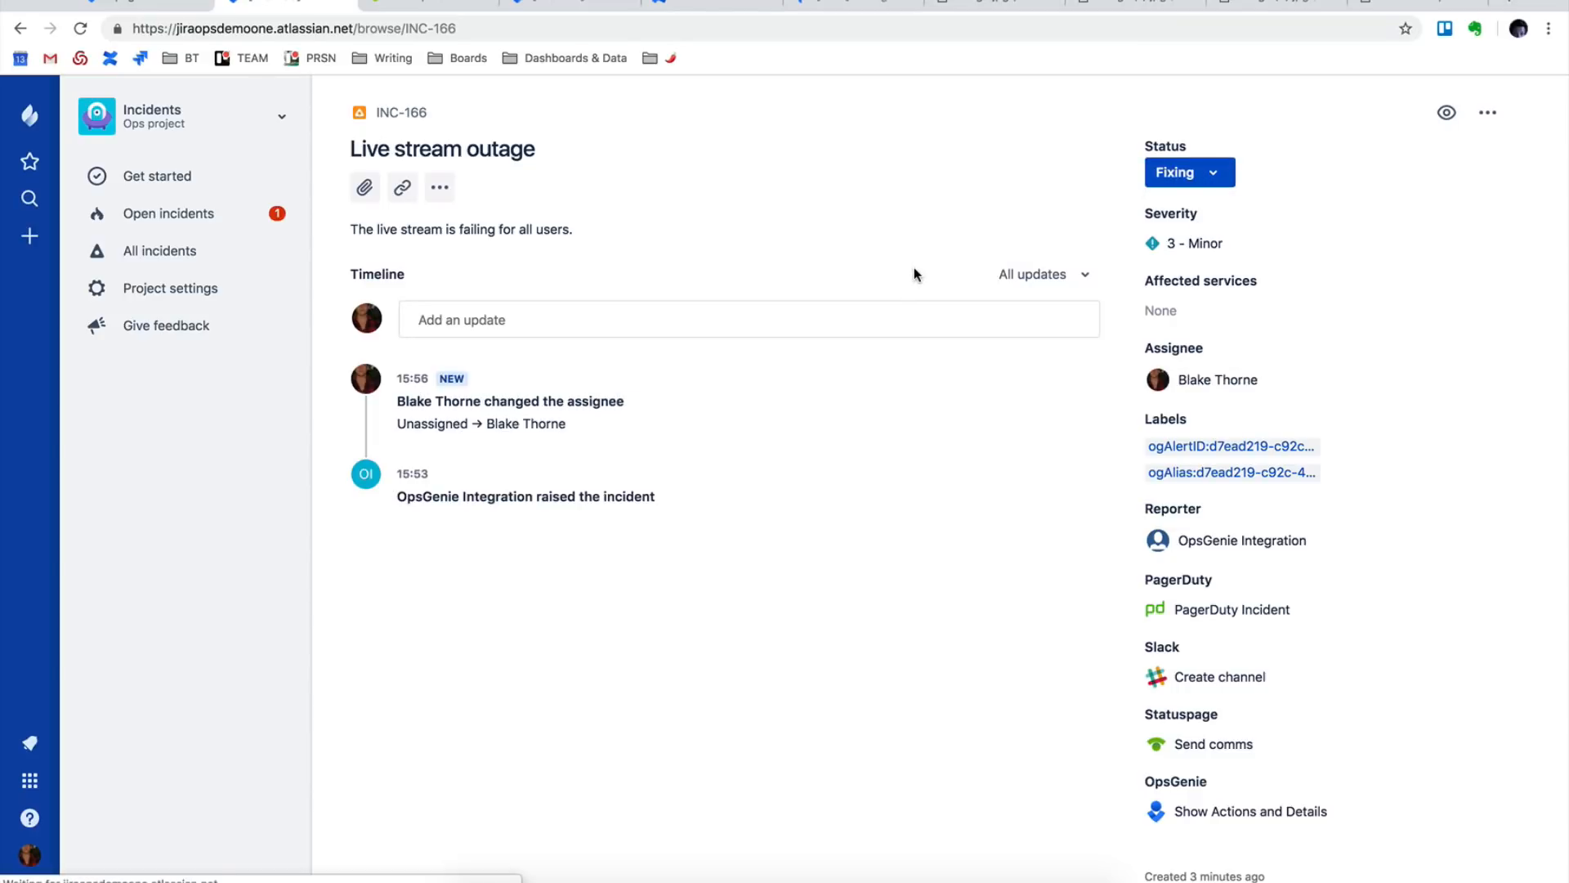
click(1199, 242)
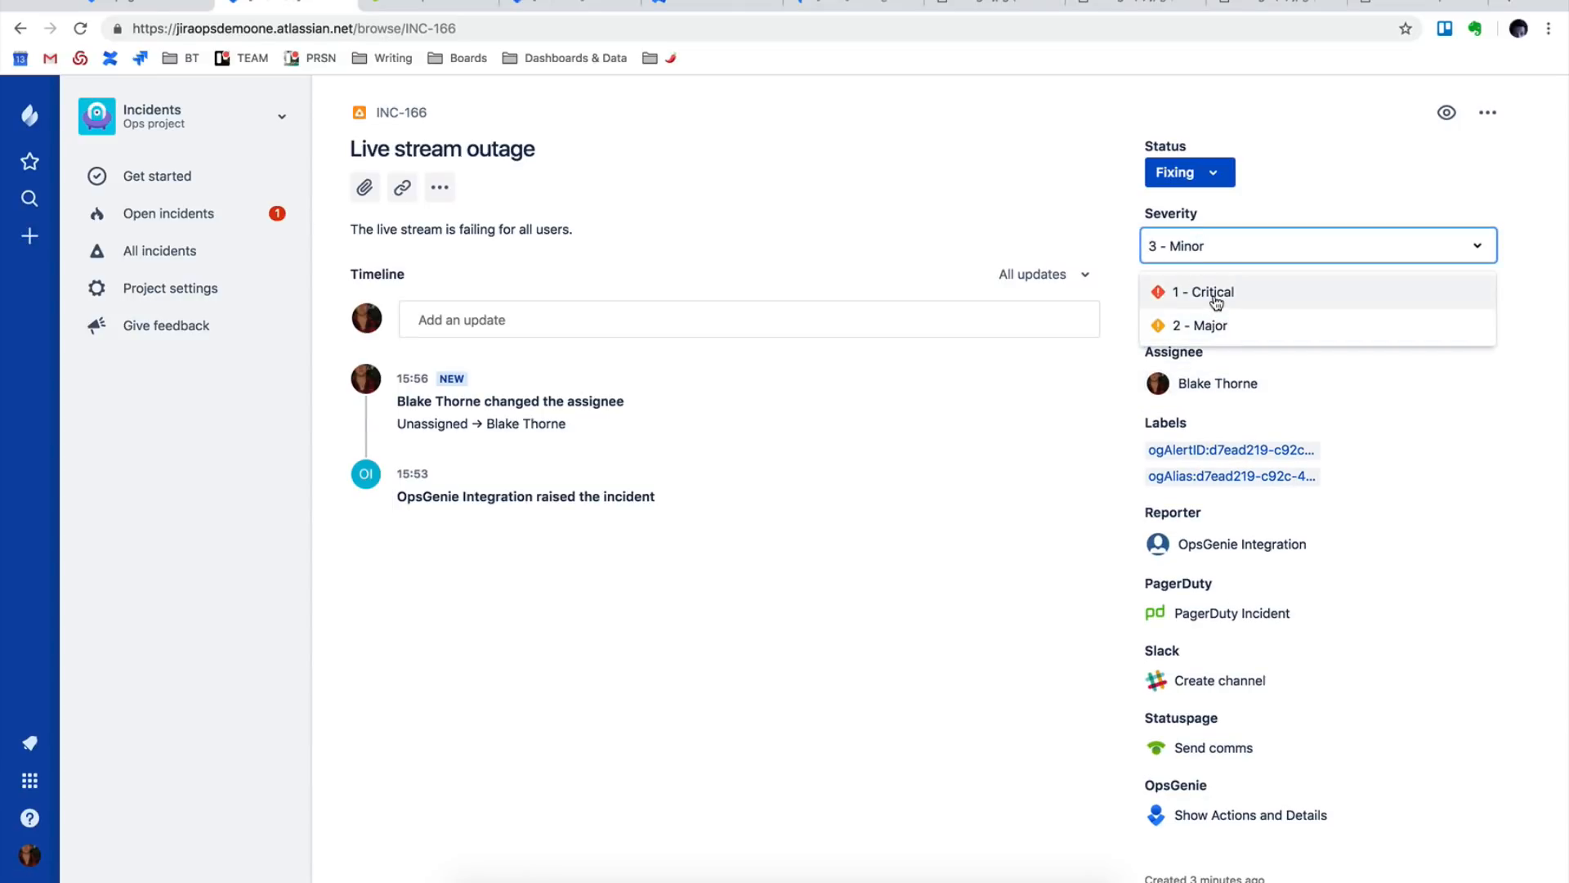
click(1215, 294)
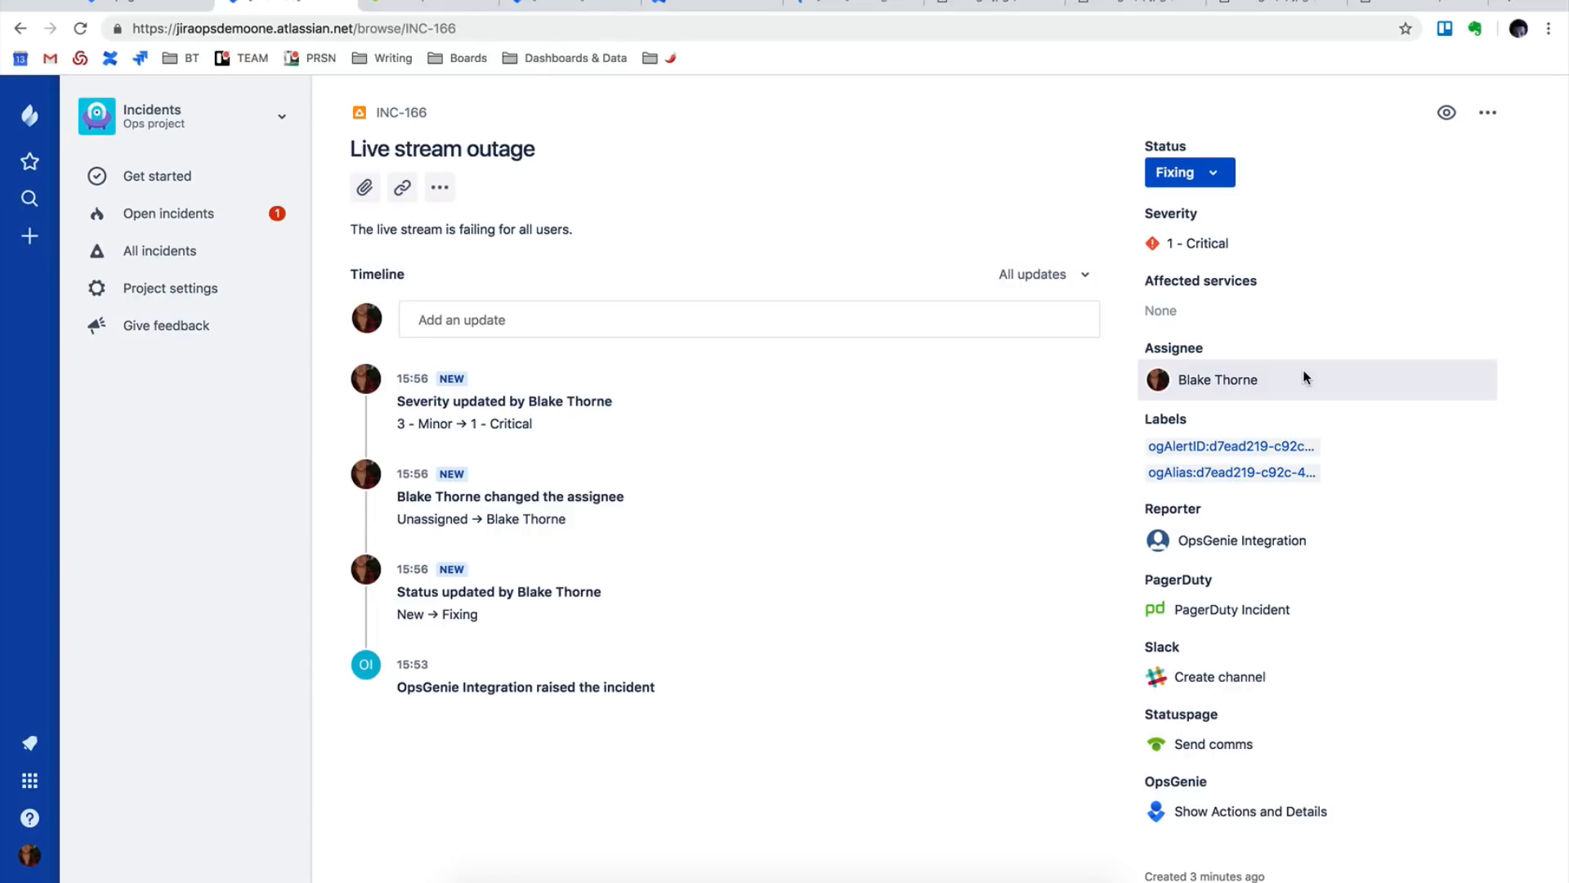
Set the incident's affected services to Live stream and save the field.
click(1253, 311)
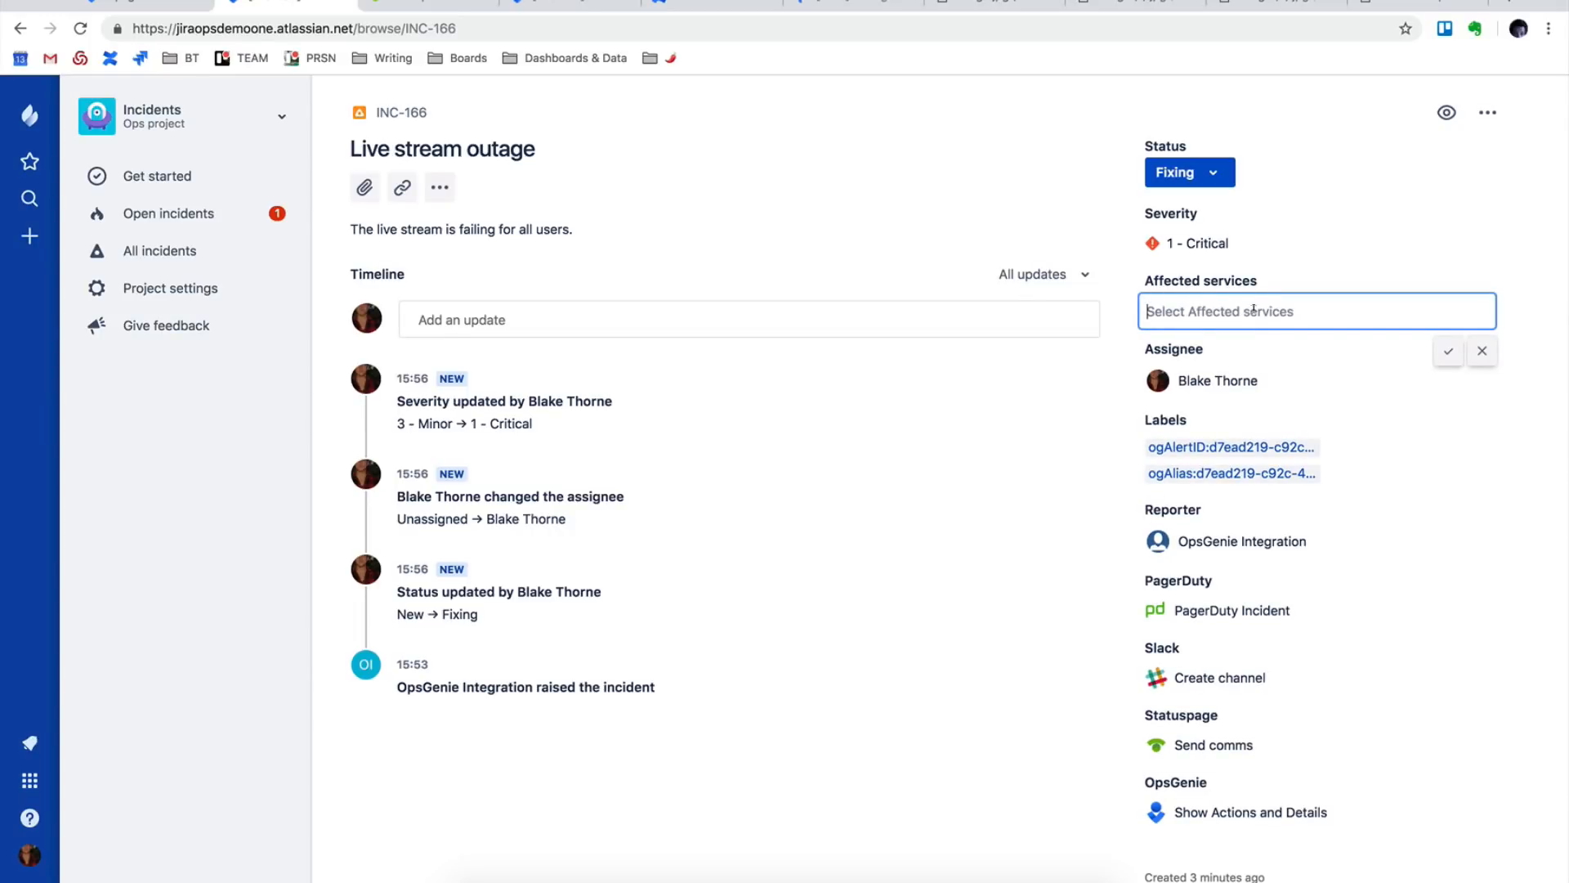
text(liv)
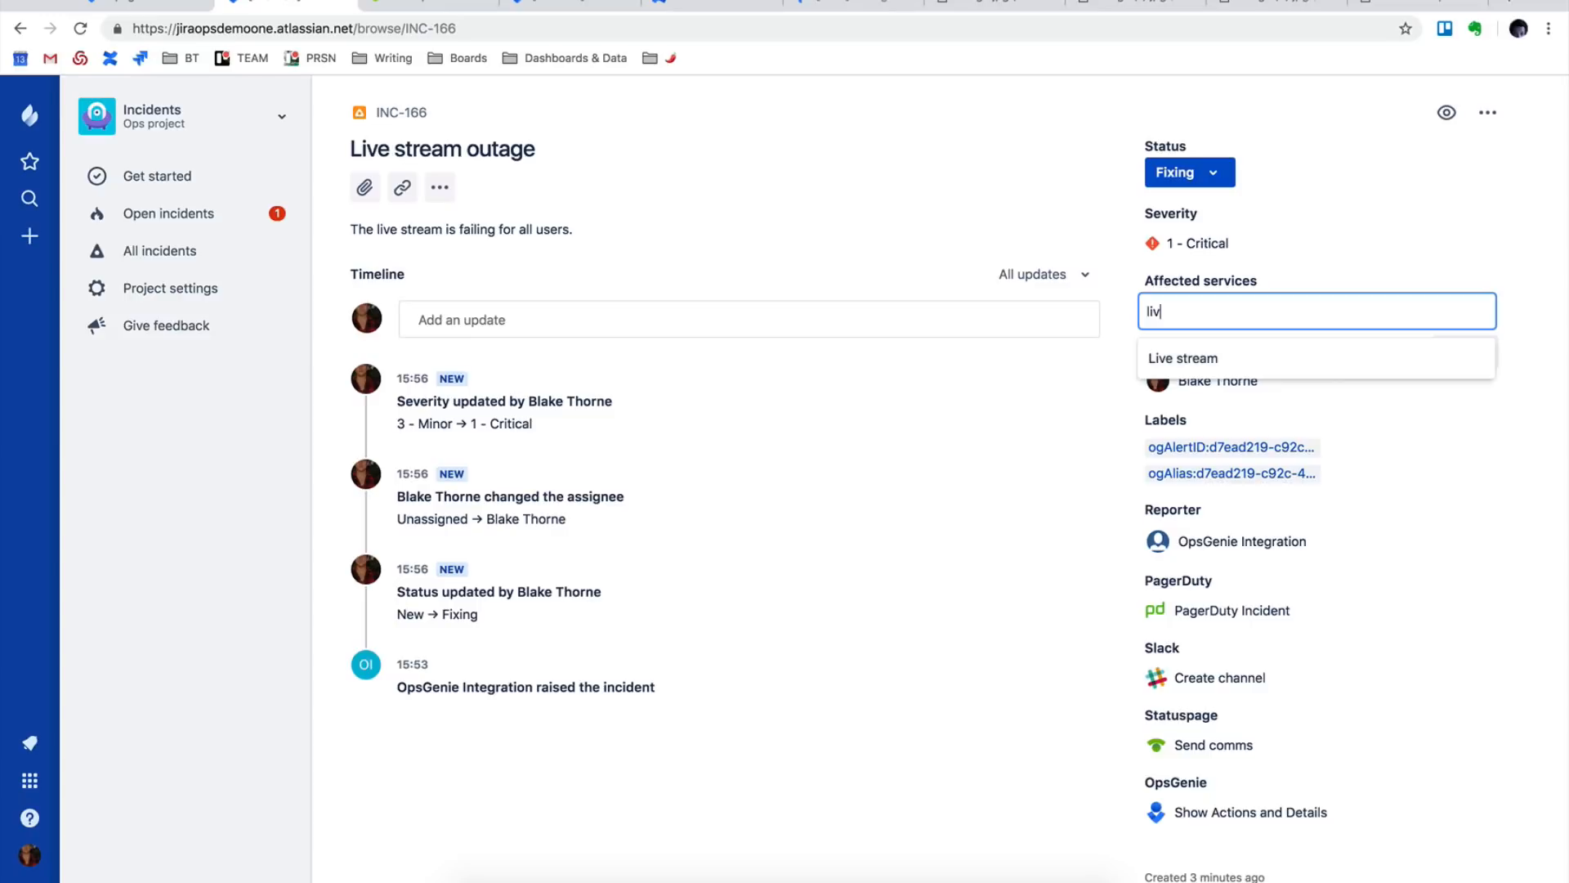
click(1265, 360)
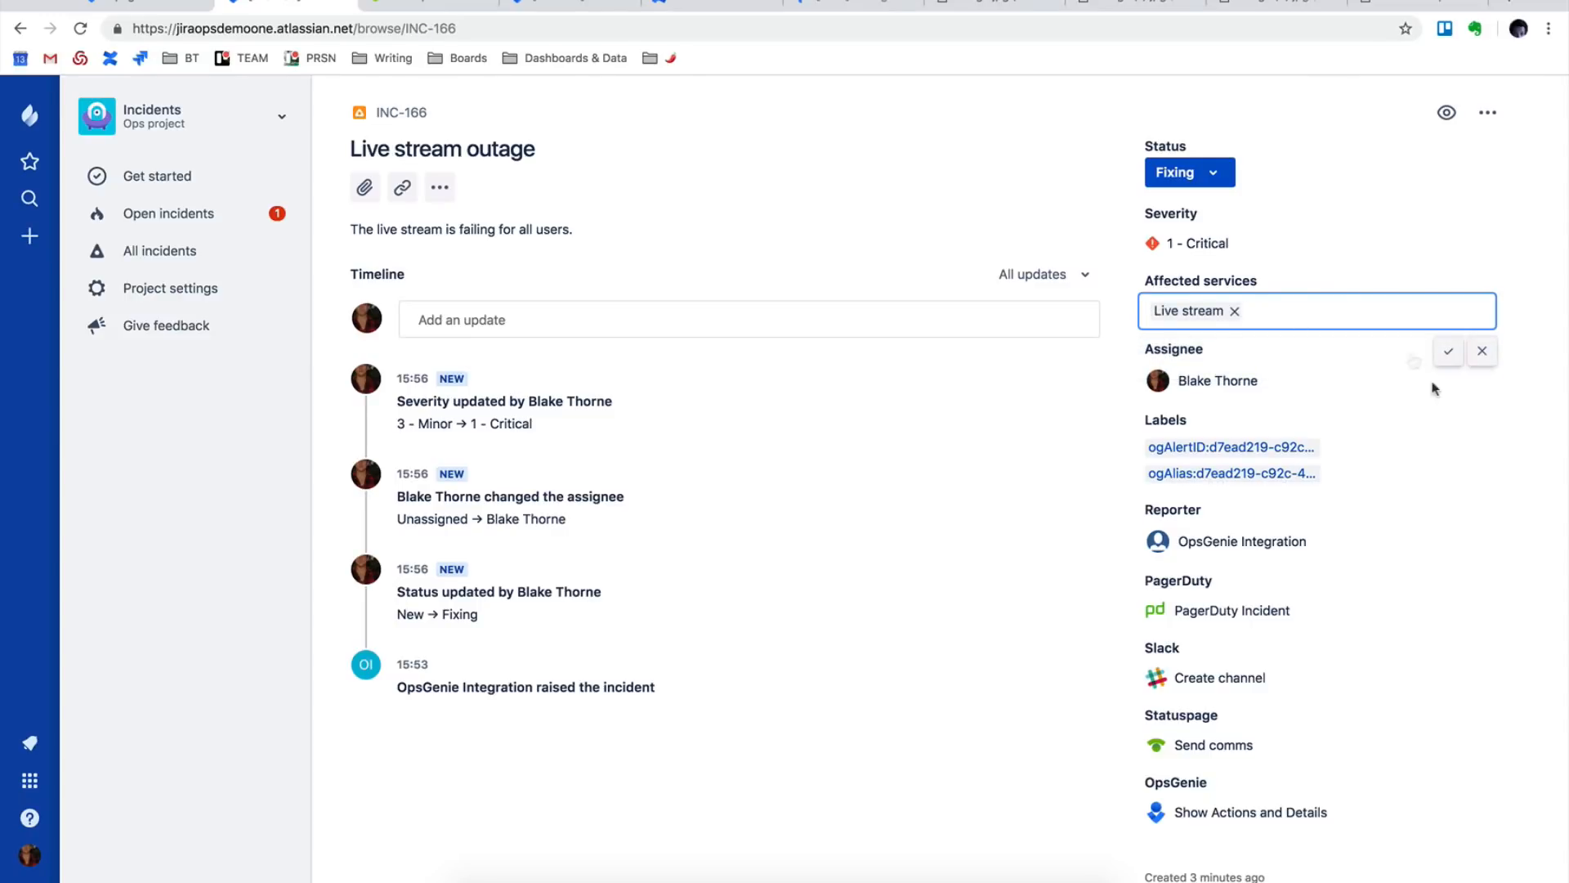
click(1449, 350)
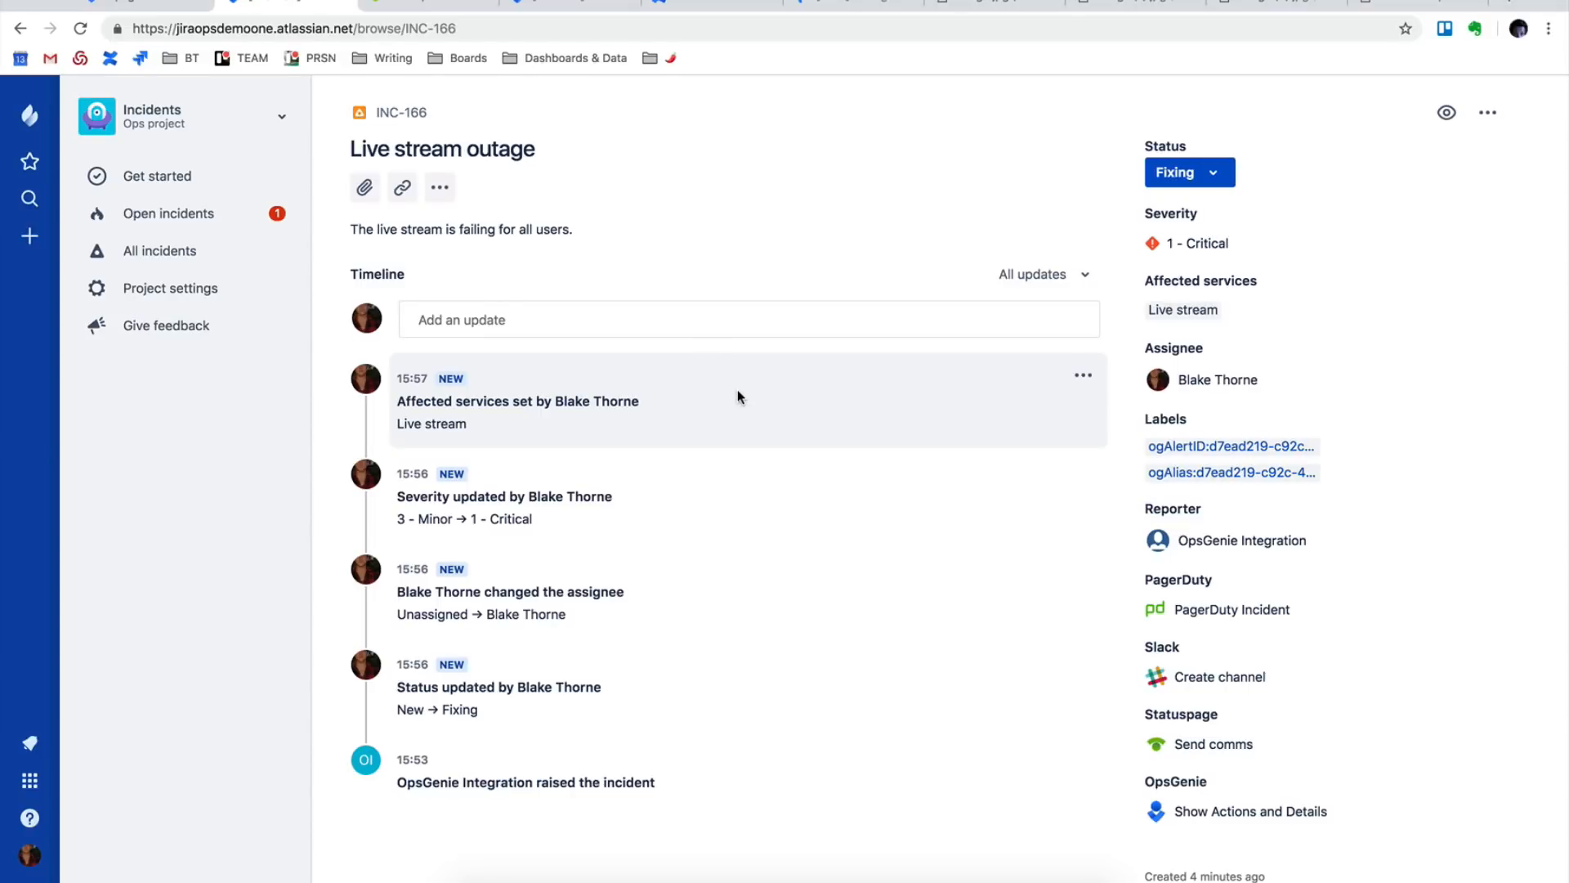
Create a Slack channel named inc-166 for the incident and return to the incident's fields.
scroll(679, 654, down, 1)
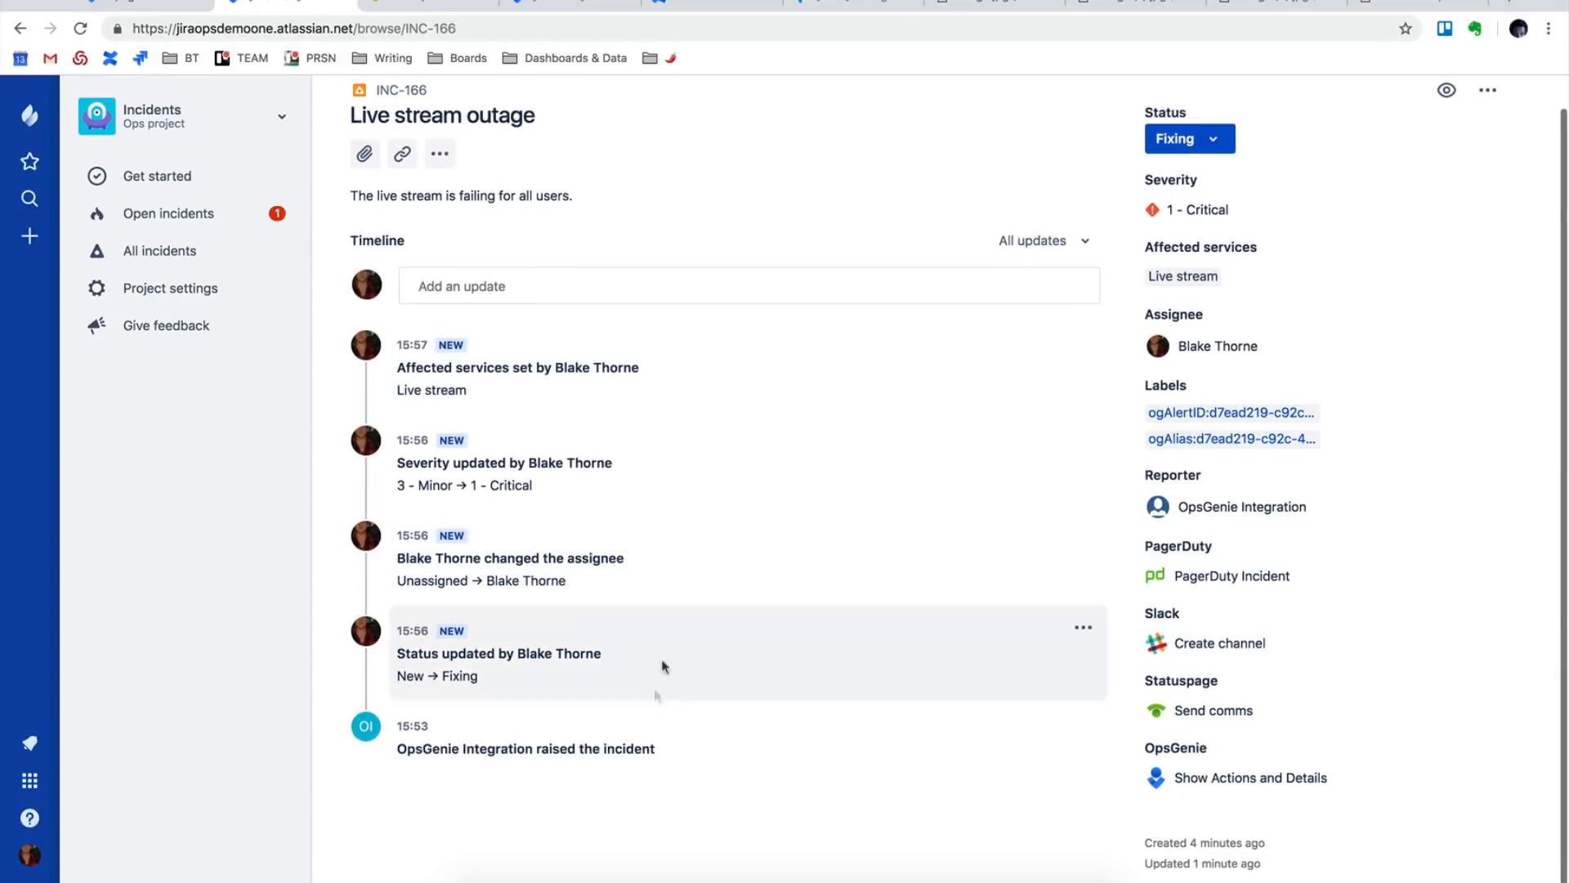
scroll(645, 724, down, 1)
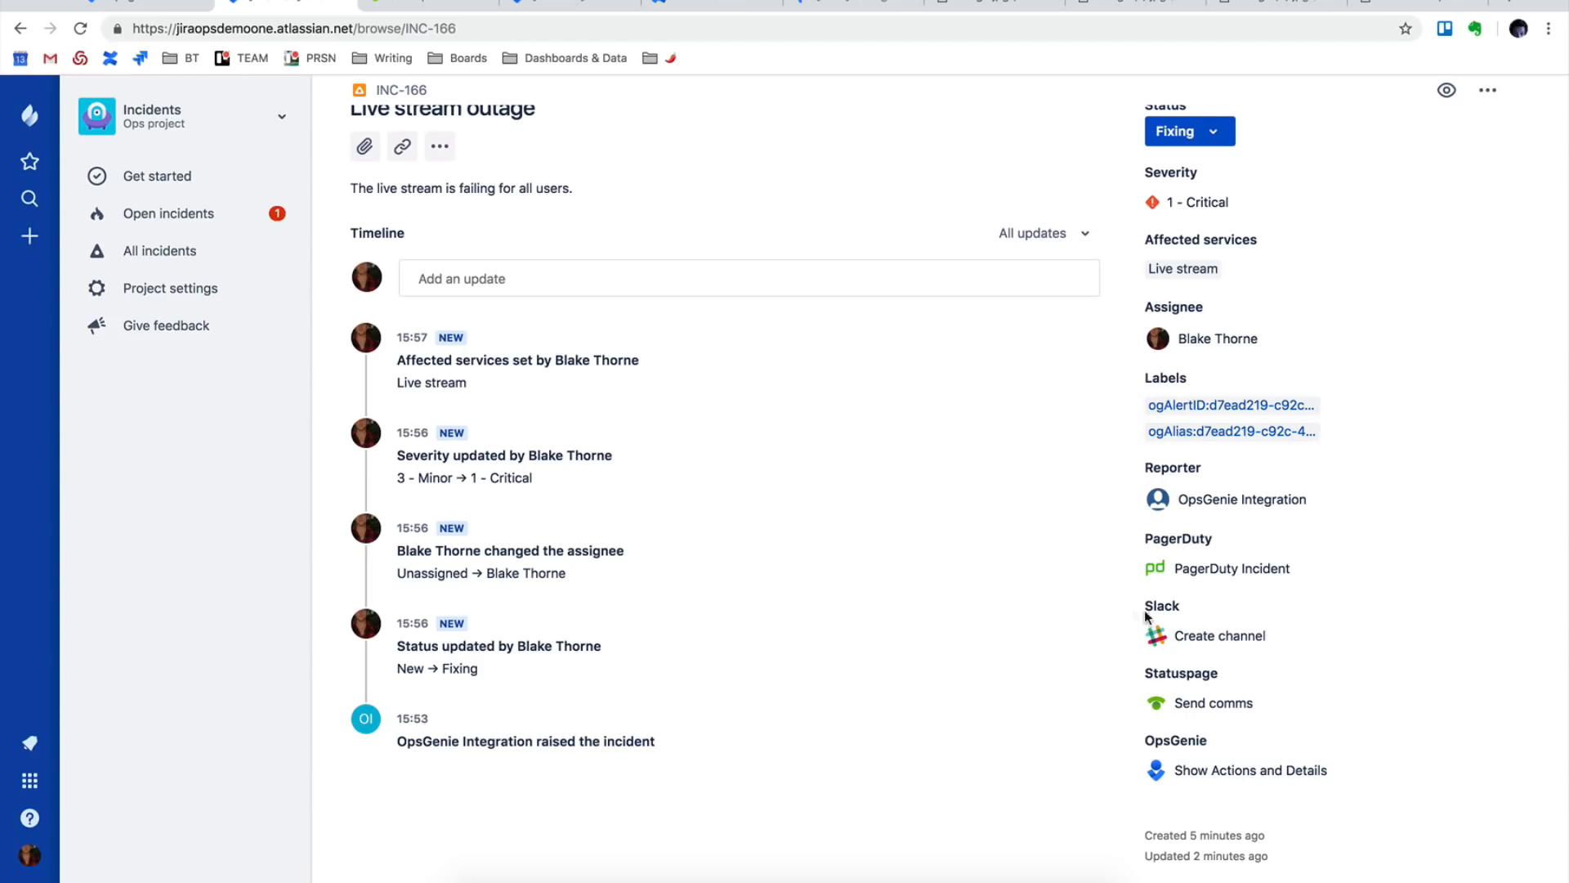
click(1294, 649)
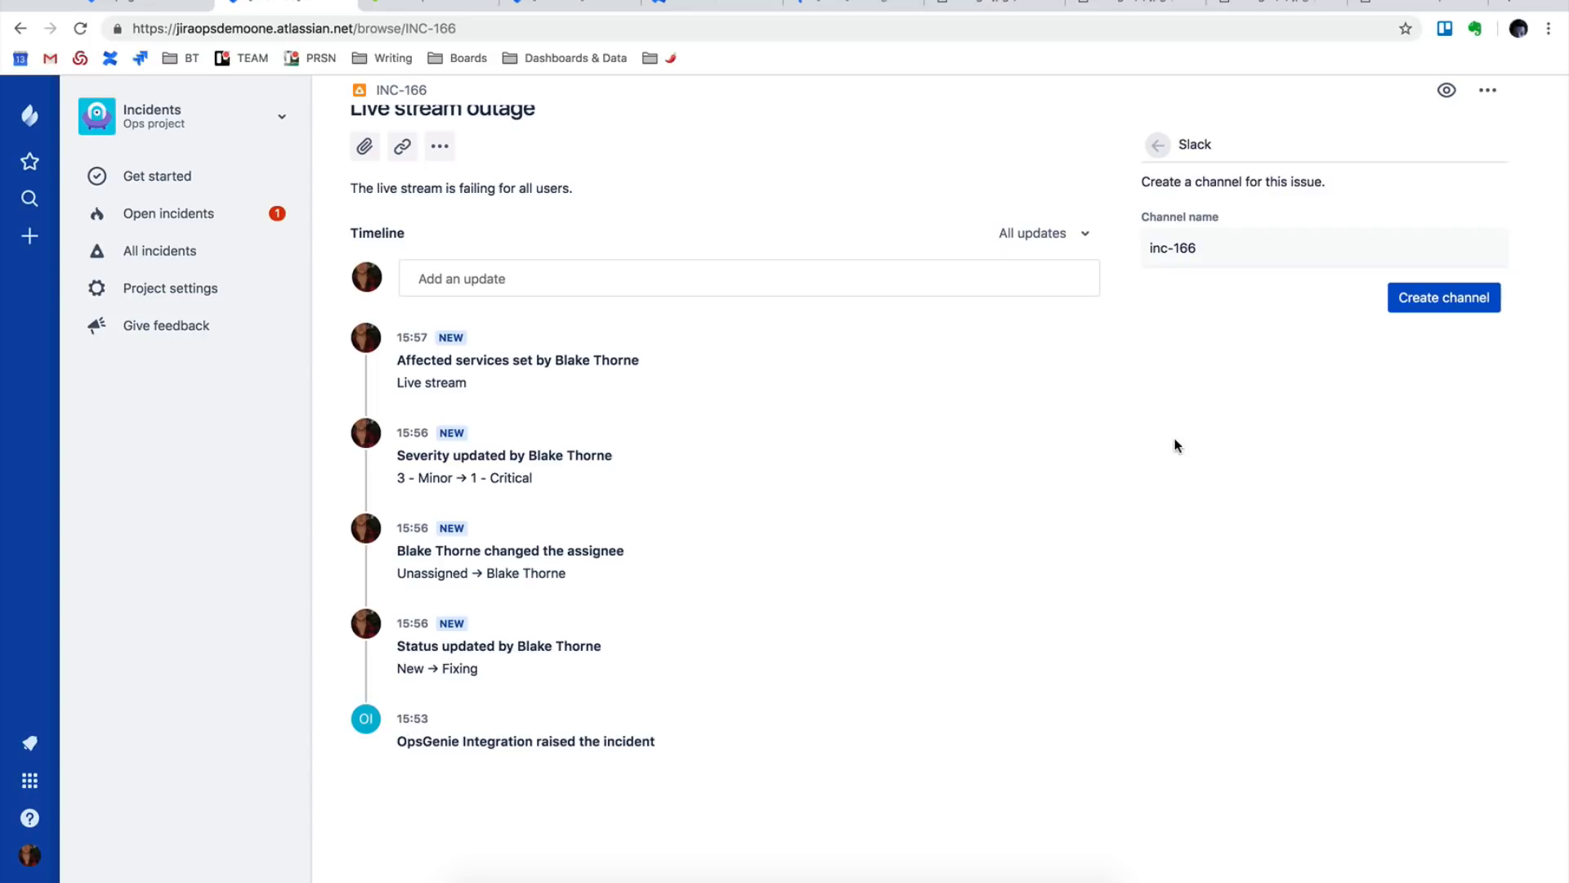
double_click(1184, 263)
click(1398, 297)
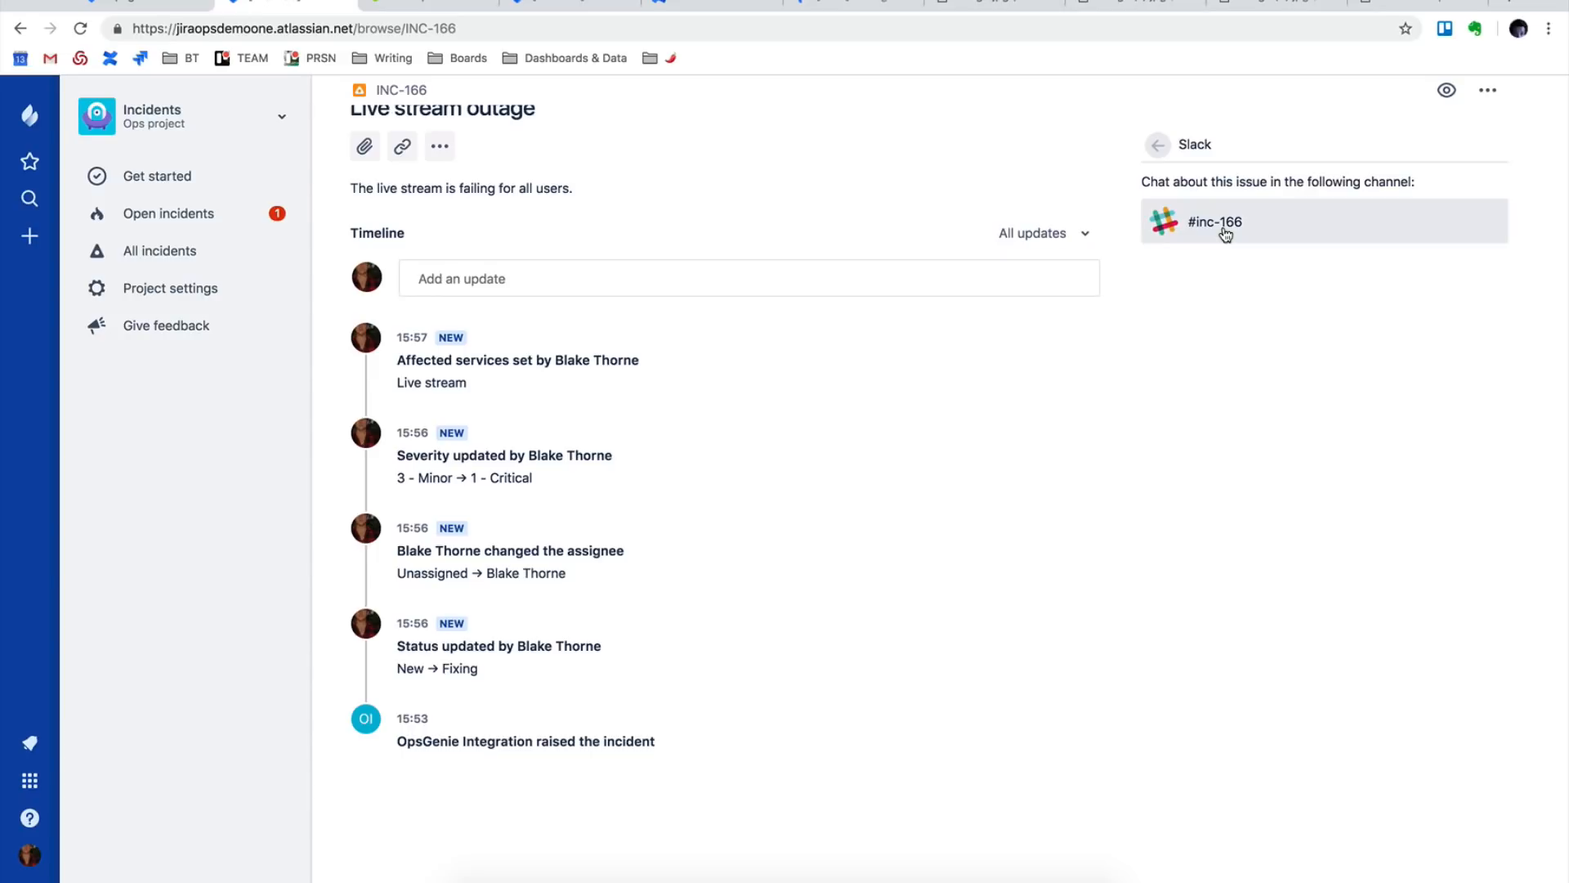
click(1161, 146)
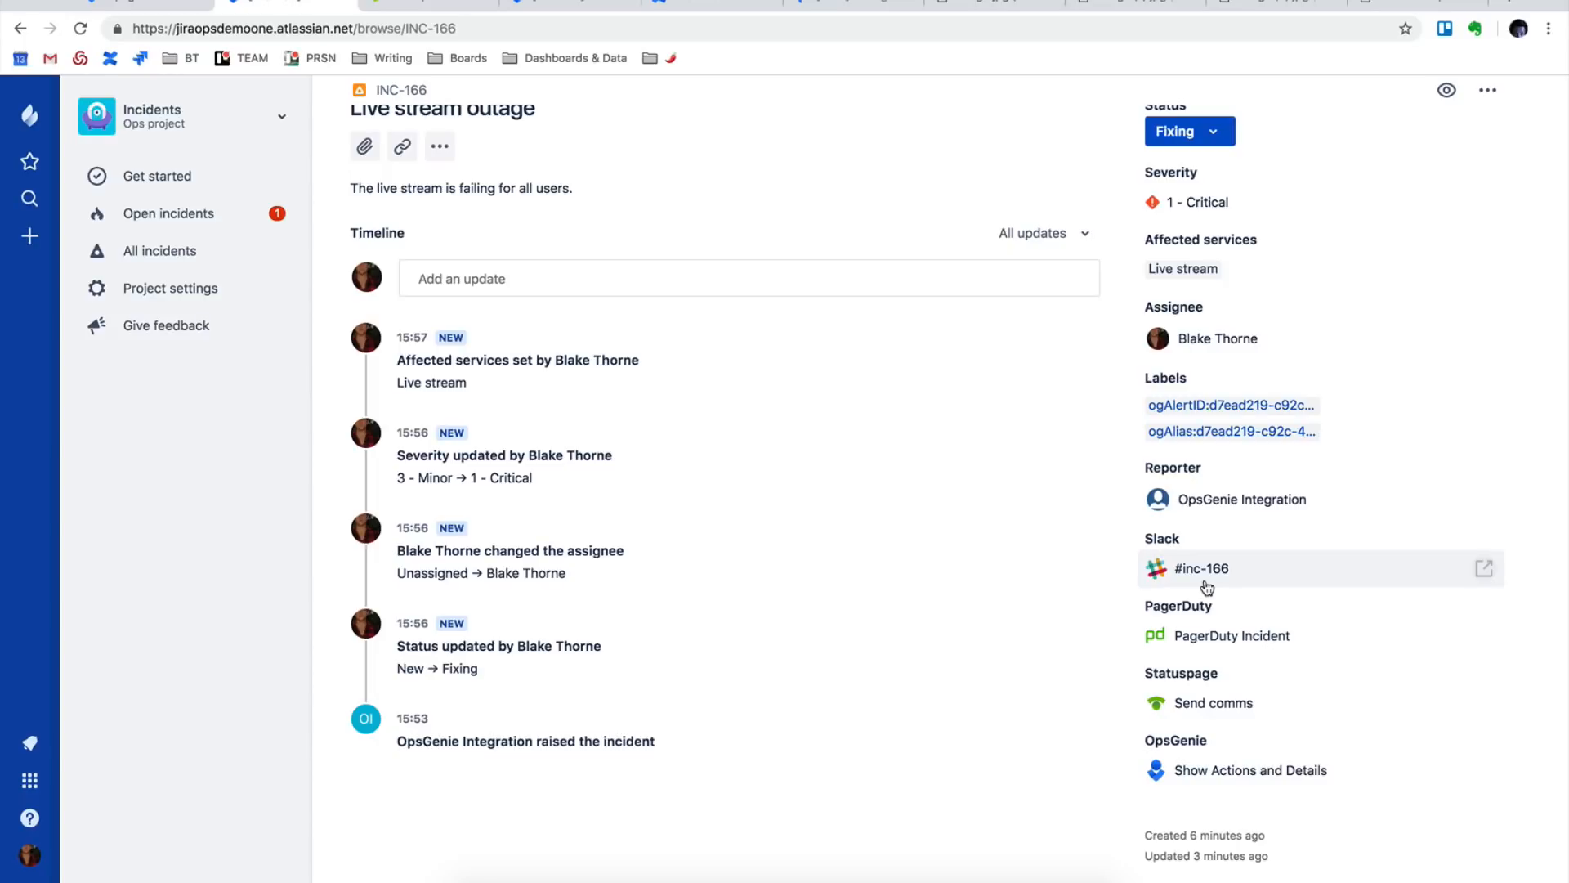
Switch to Slack and post "Hey team" and "Remember to check out the incident timeline." in the #inc-166 channel.
key(super+Tab)
key(super+Tab)
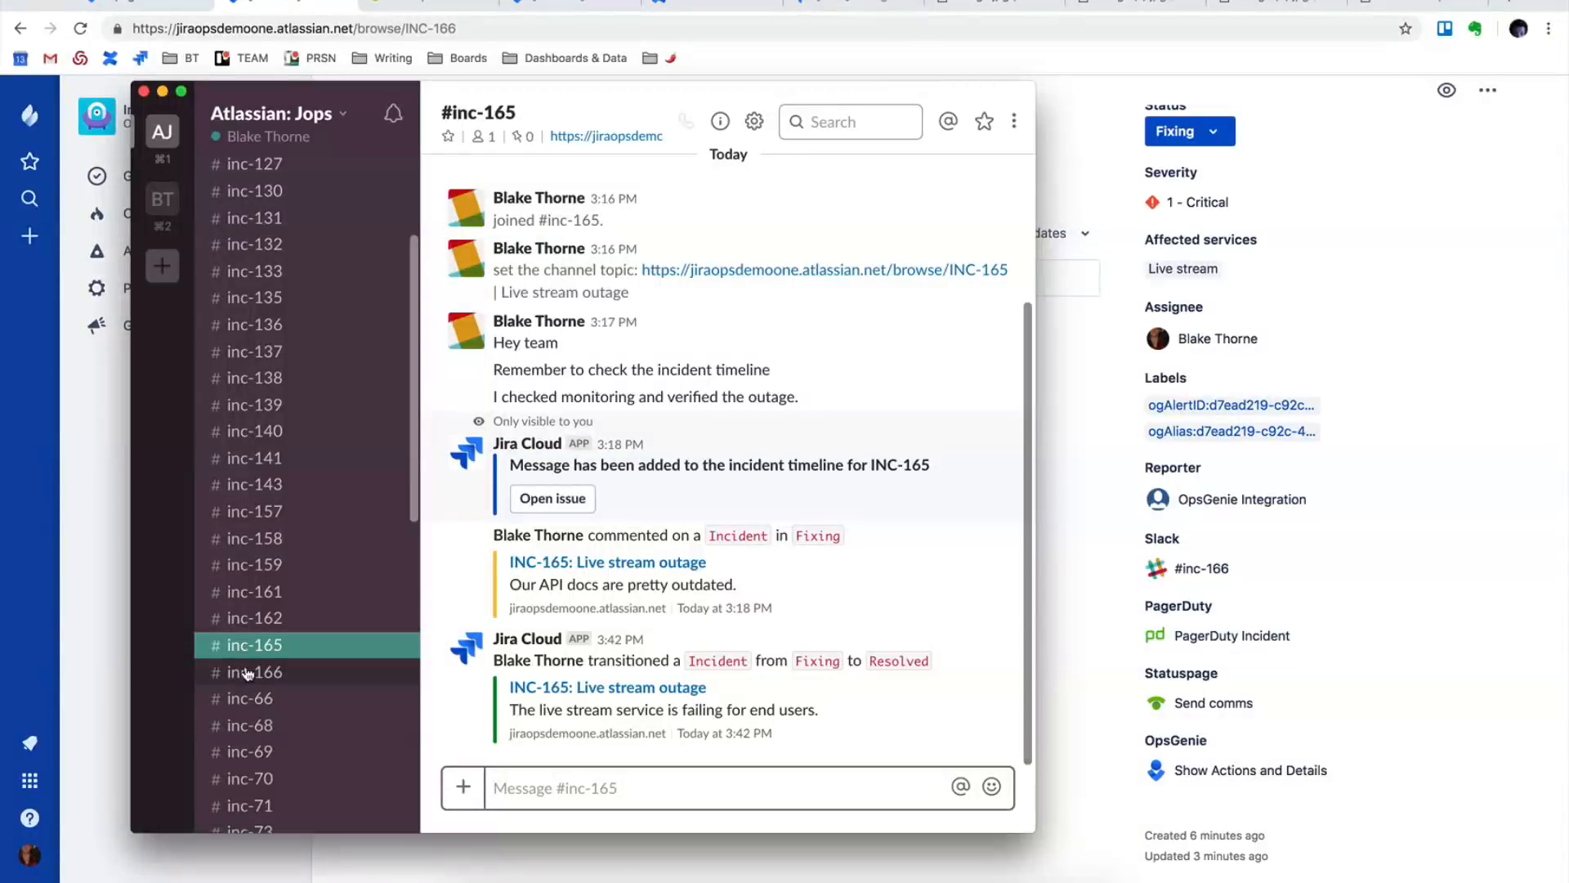
click(248, 673)
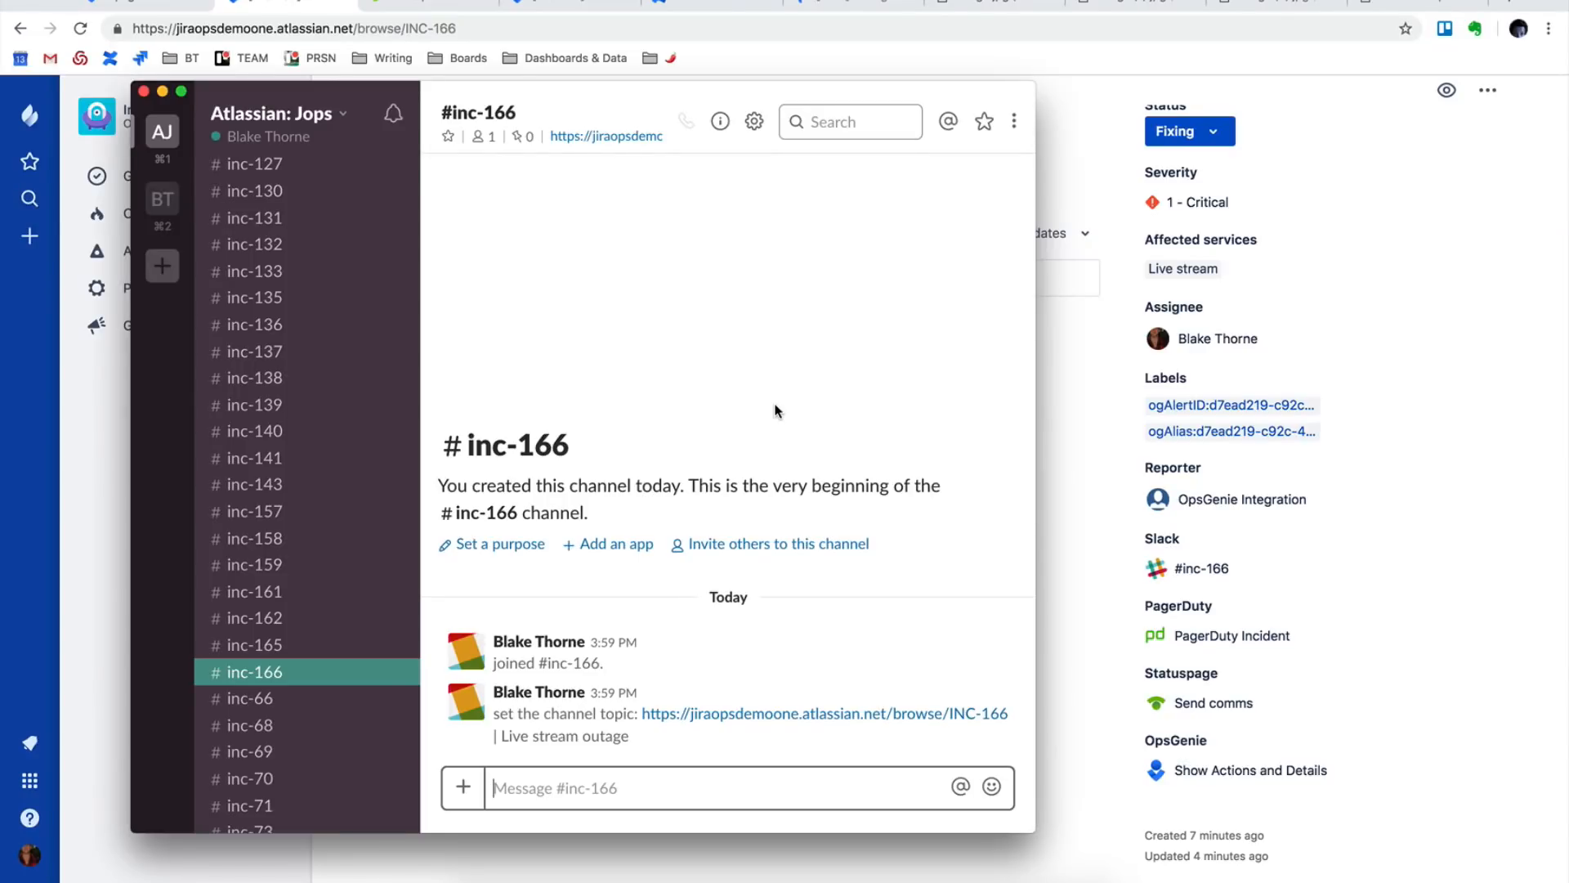
text(Hey team)
key(Return)
text(Re)
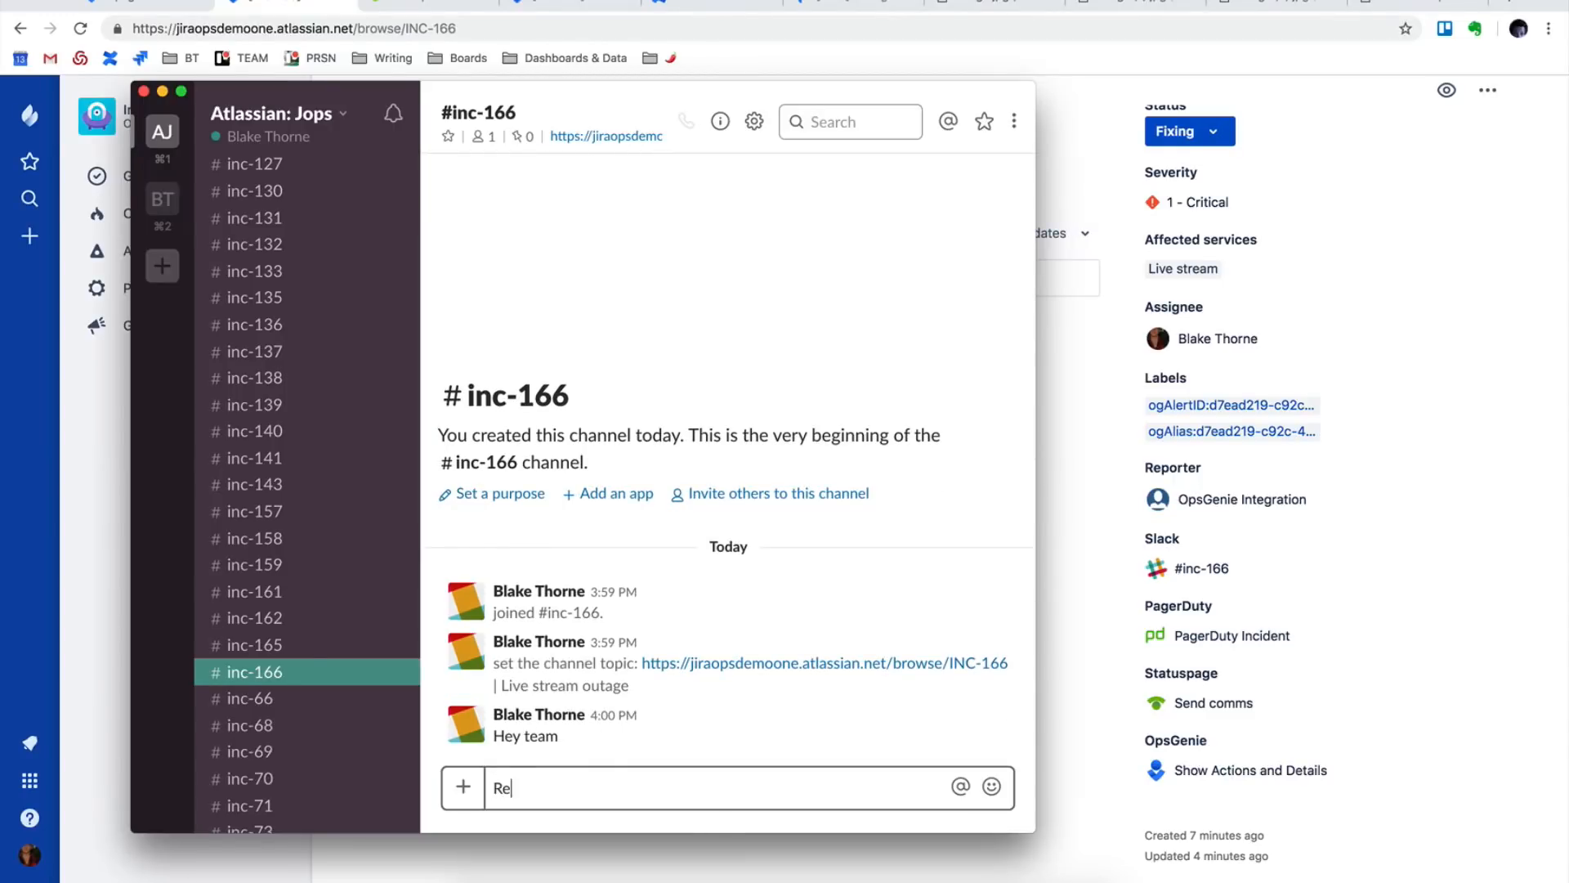
text(member to chec)
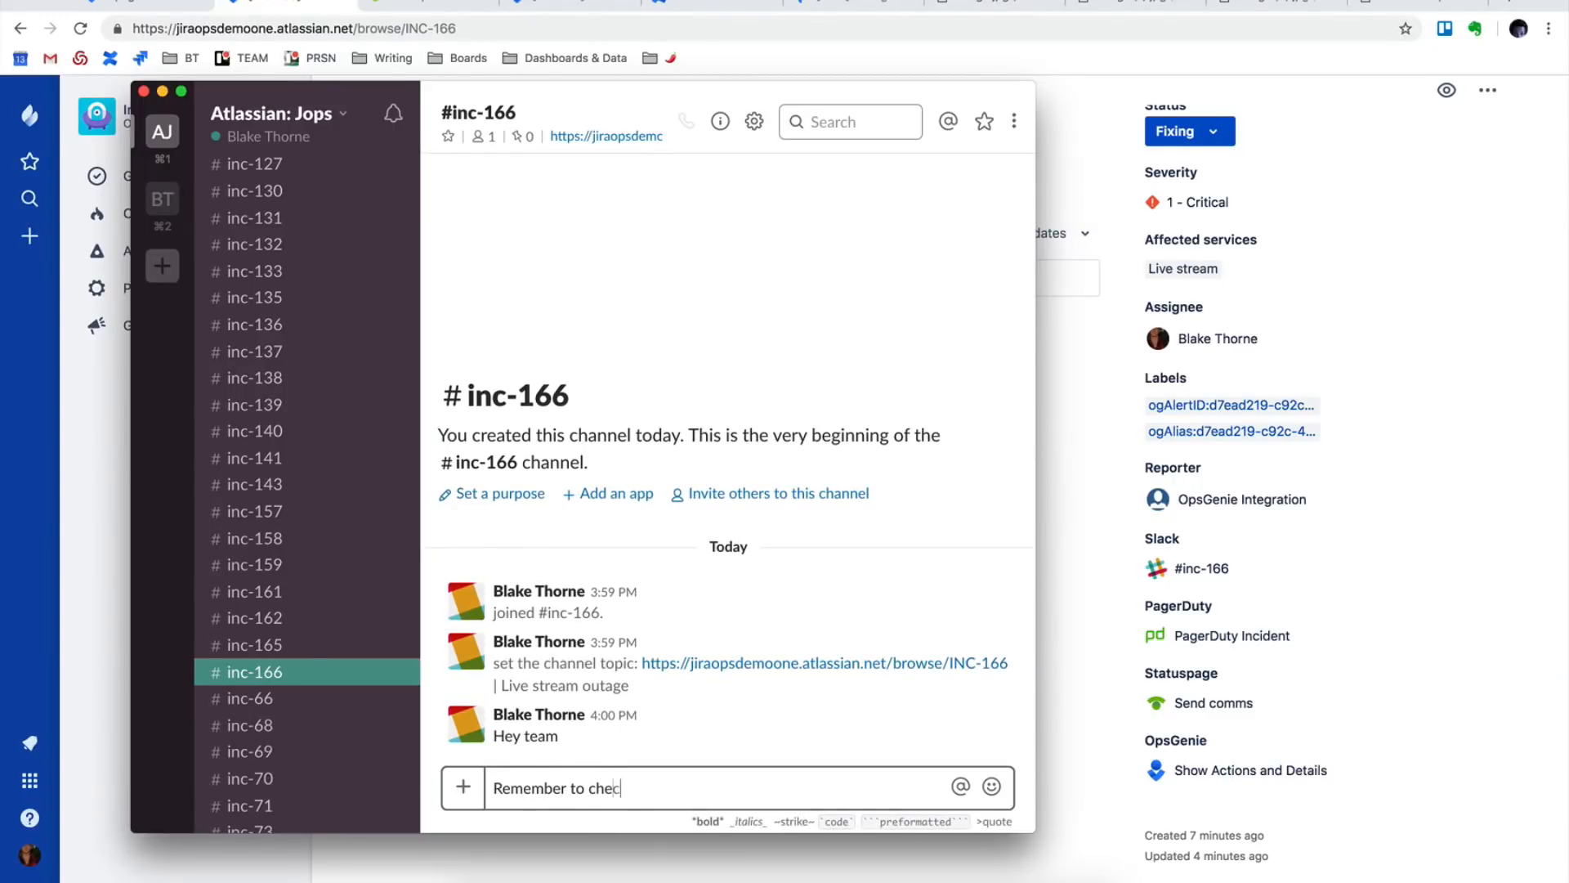
text(k out the incident timeline.)
key(Return)
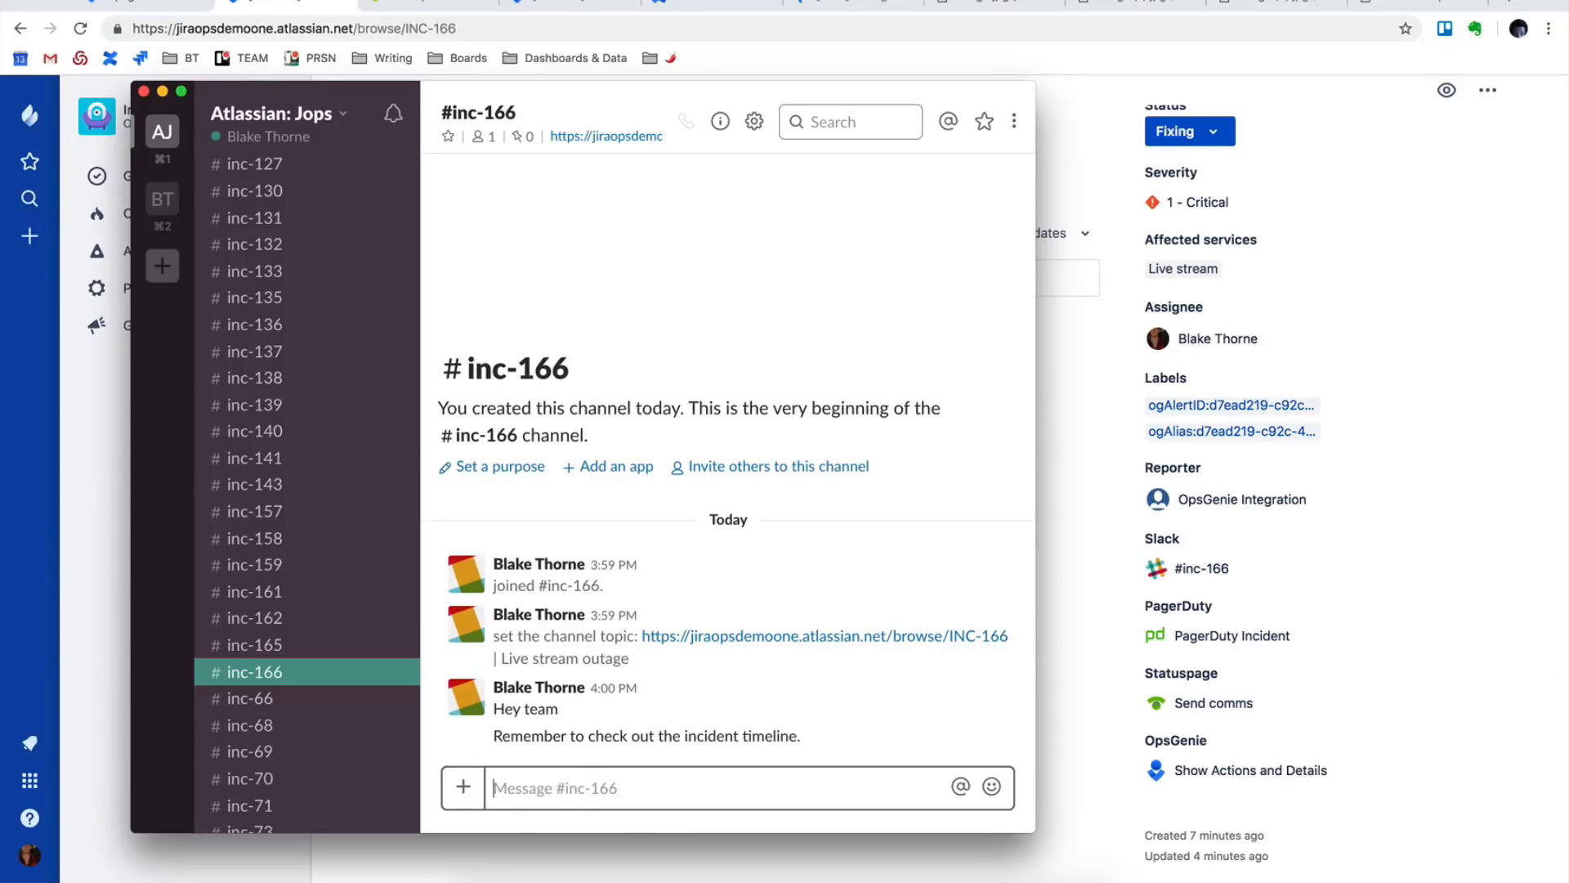
Post "I checked monitoring and verified the outage. Looking into logs now." in the #inc-166 channel.
text(I checked monit)
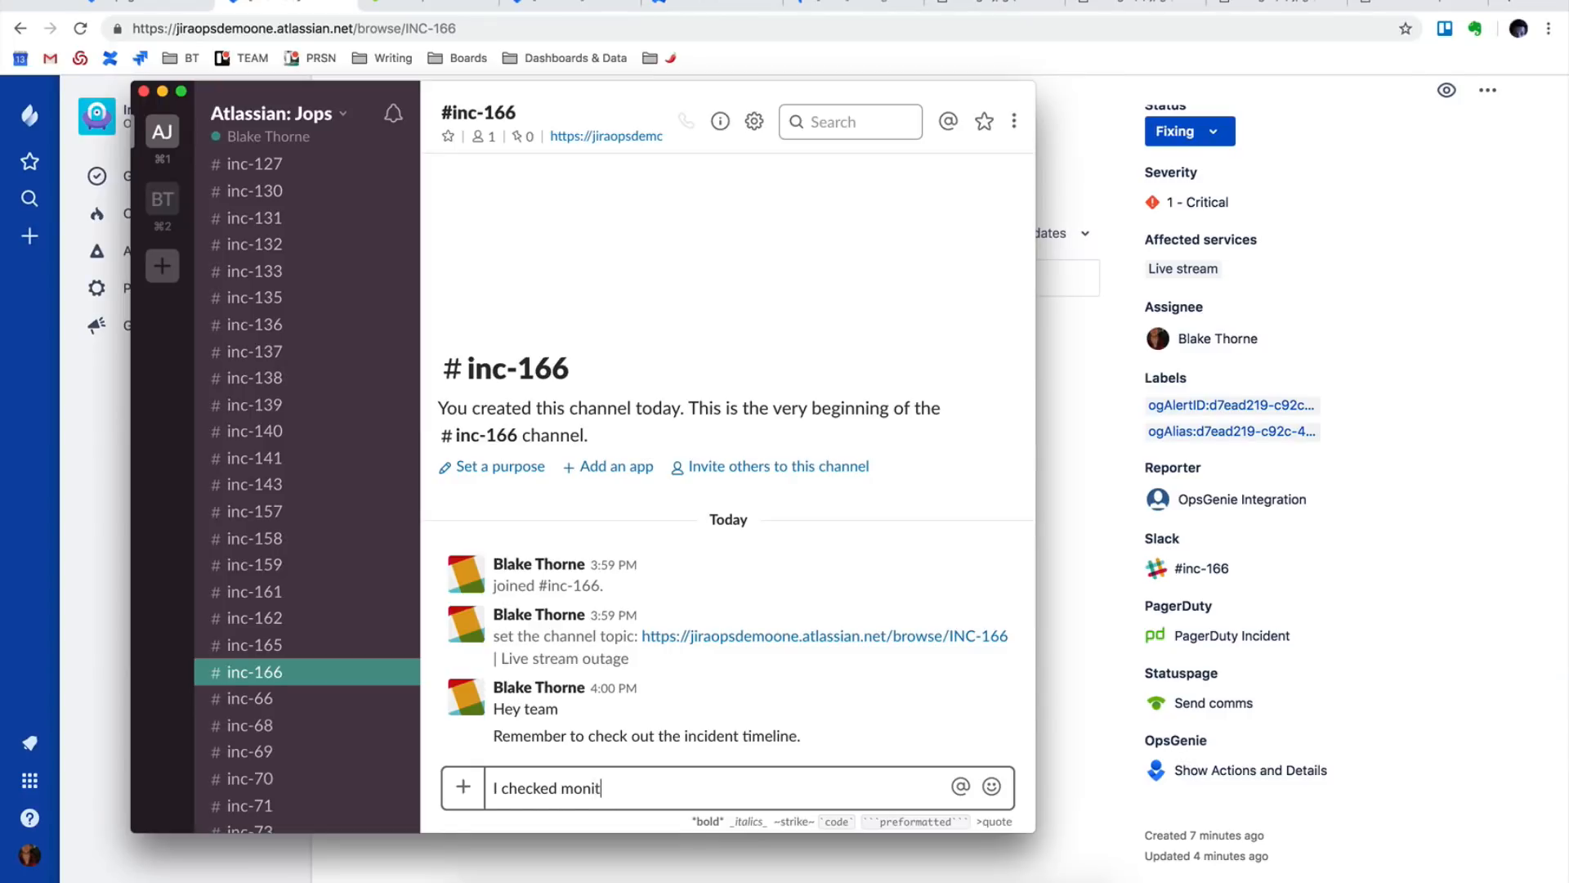
text(oring and verified the outage.)
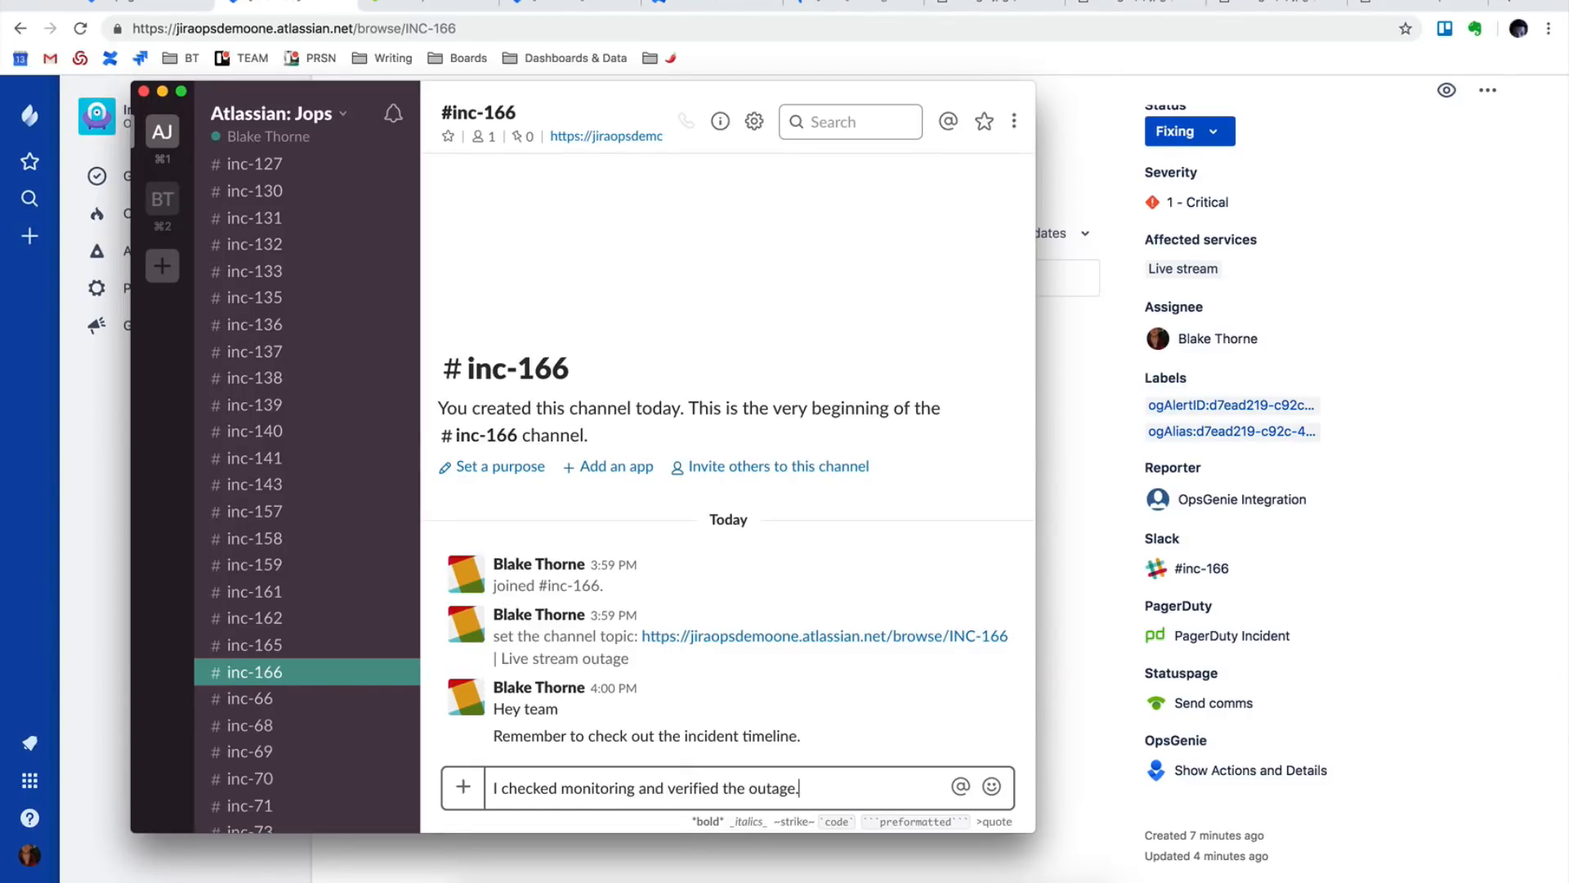
text( Looking into logs now.)
key(Return)
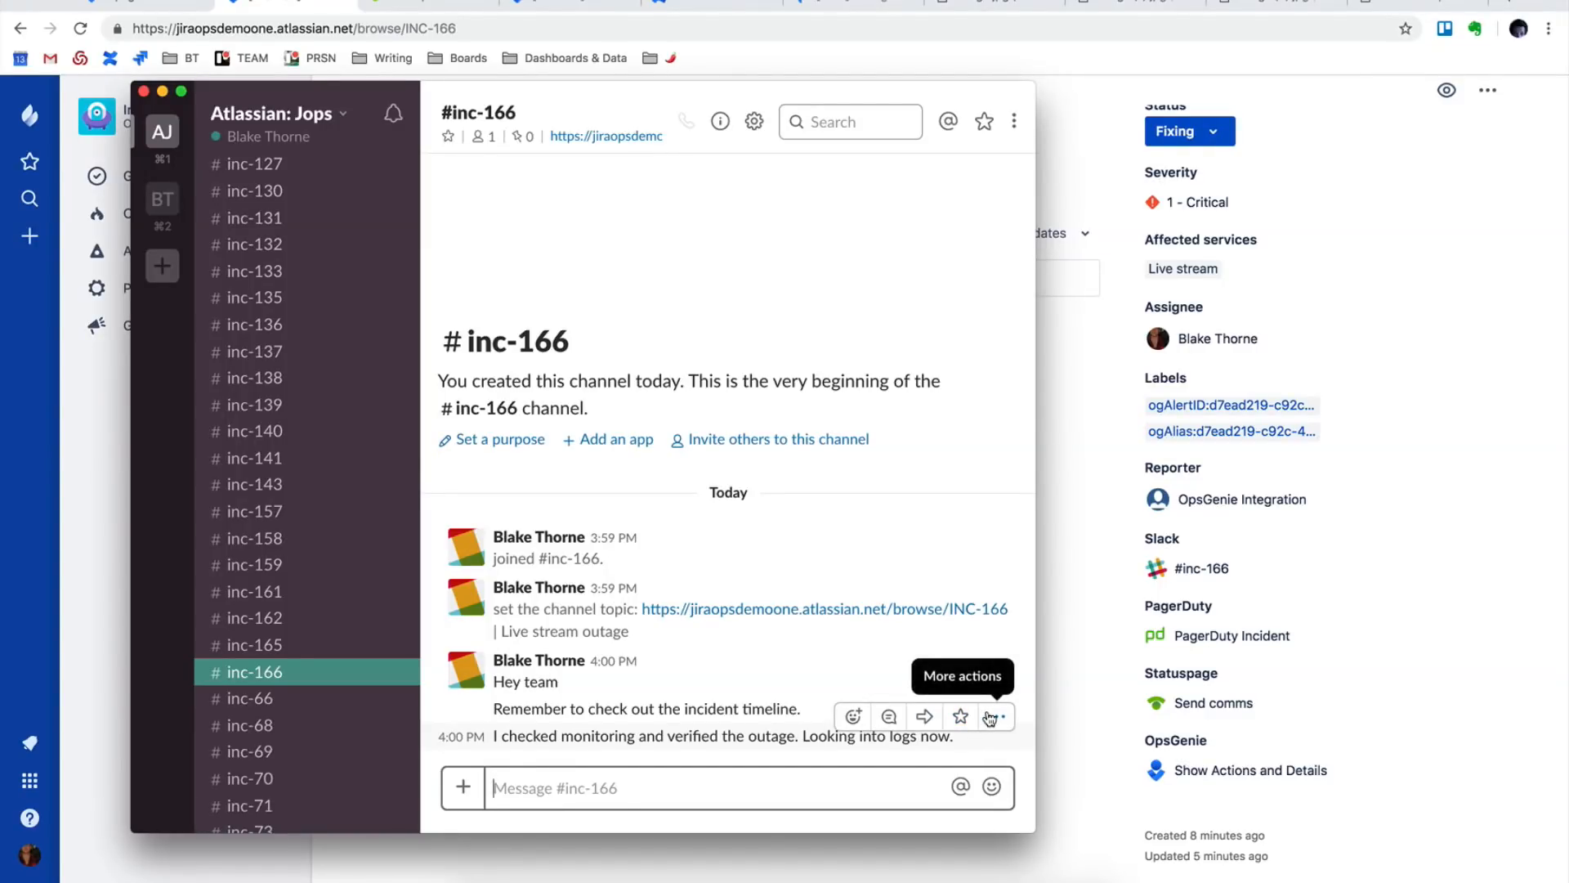
Add the message about checking monitoring and logs to the Jira issue, and switch back to the incident in Jira.
click(990, 716)
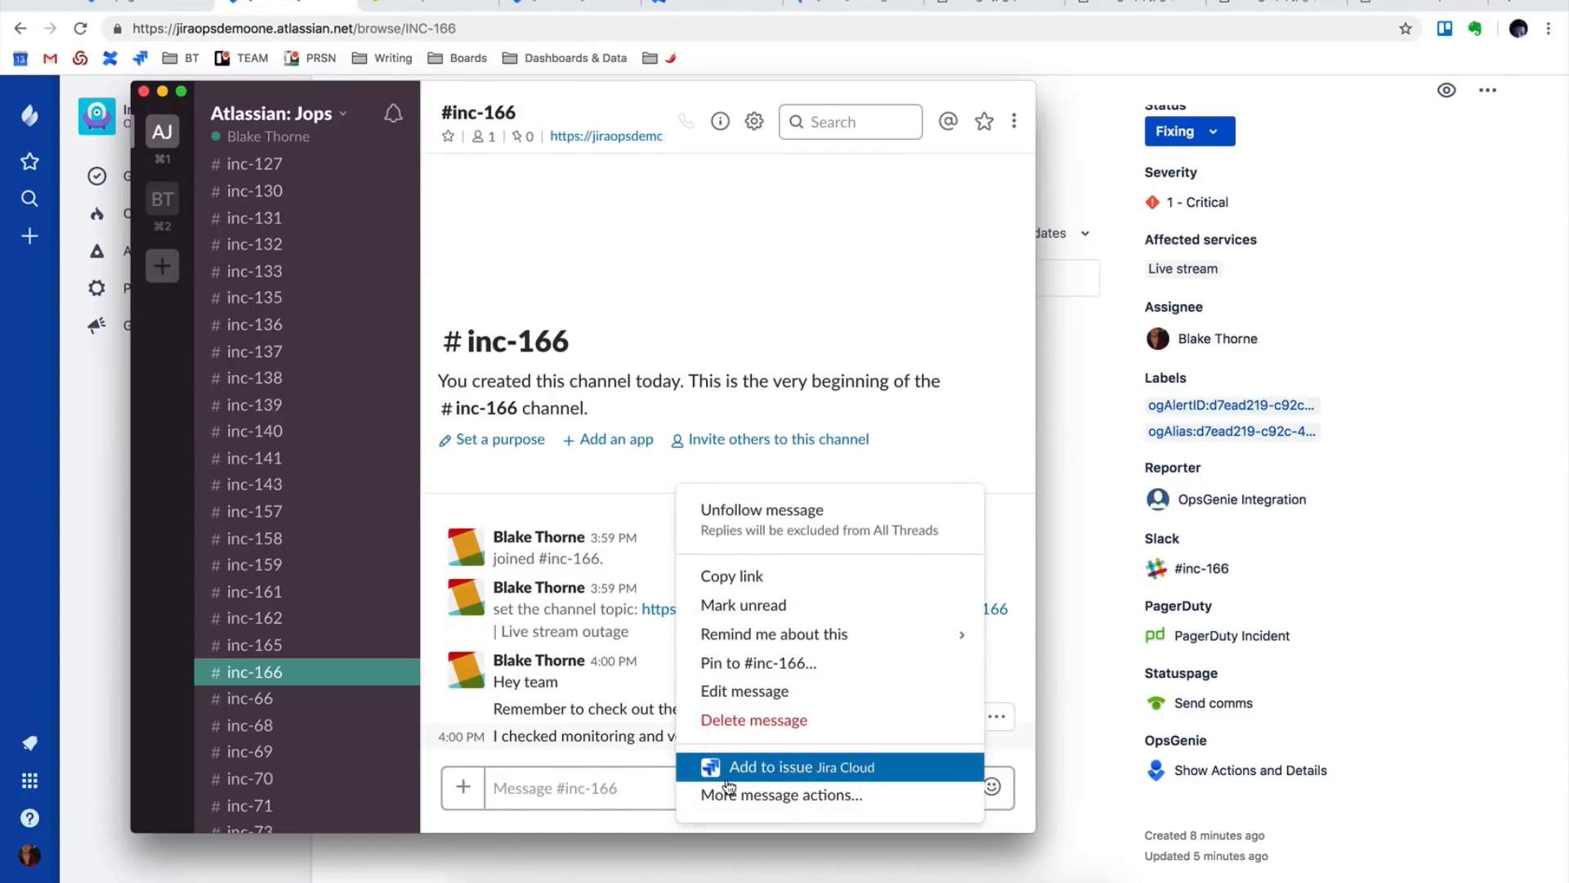
click(808, 768)
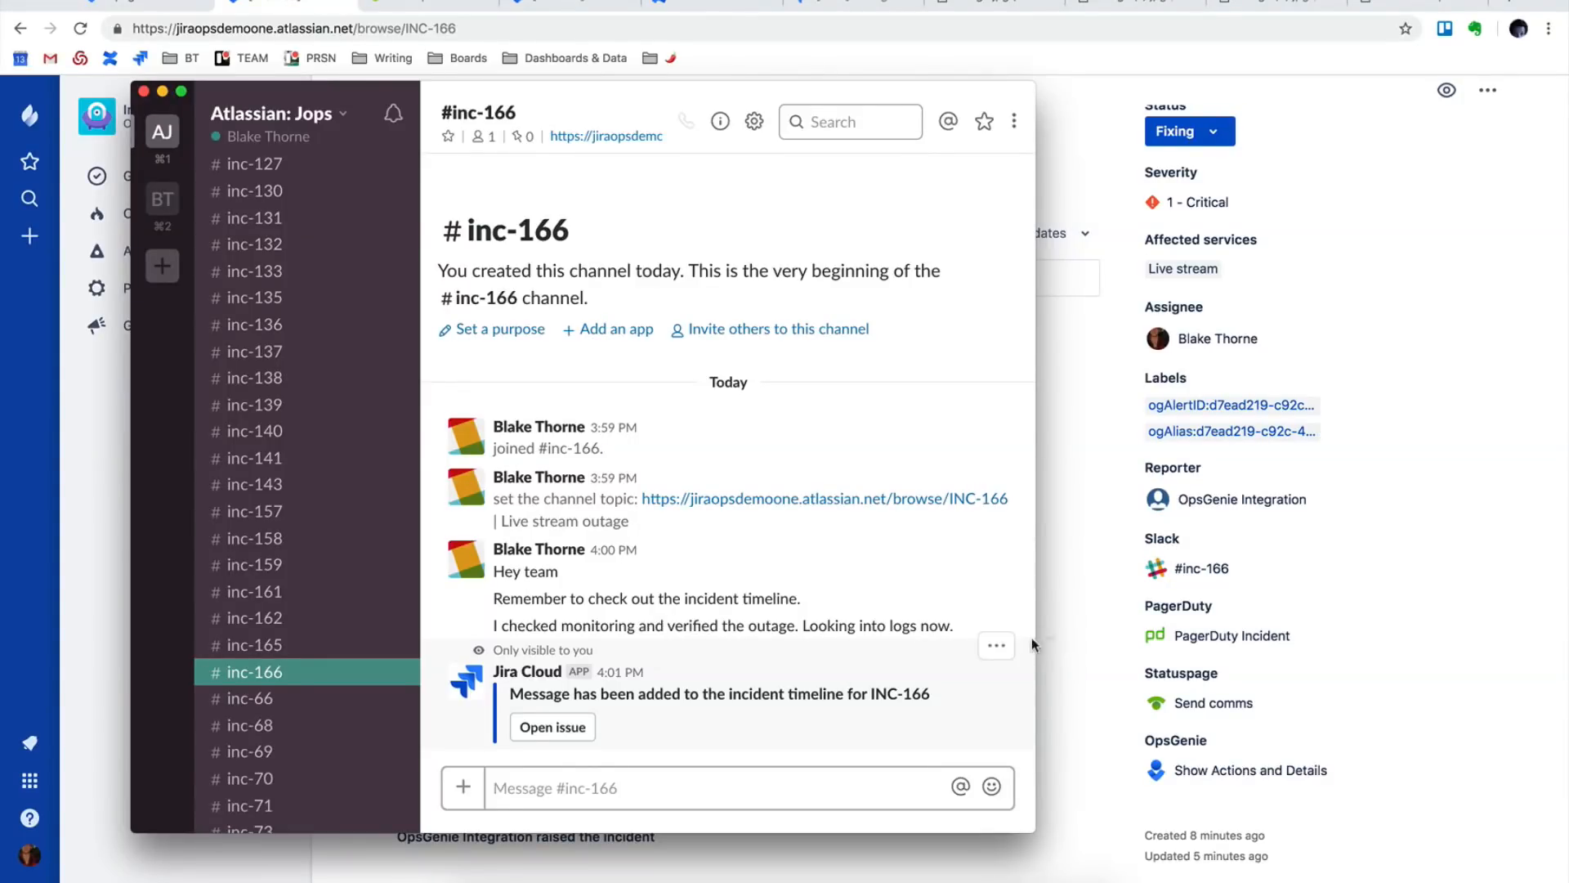
click(1073, 640)
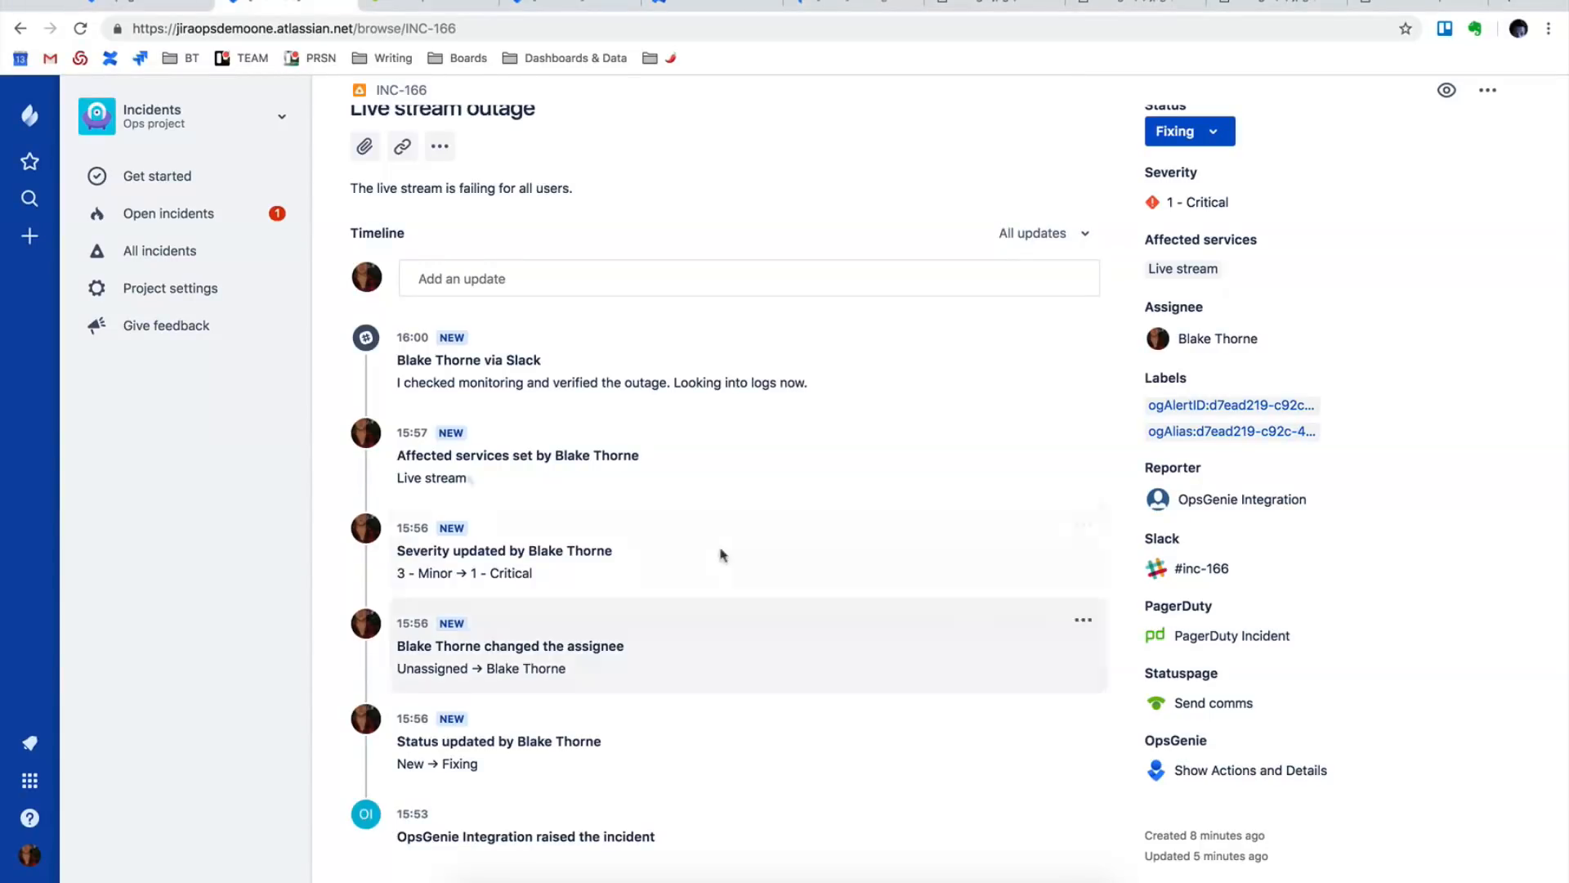
Add the update "Our API docs are pretty outdated." to the INC-166 incident timeline and save it.
scroll(463, 451, up, 1)
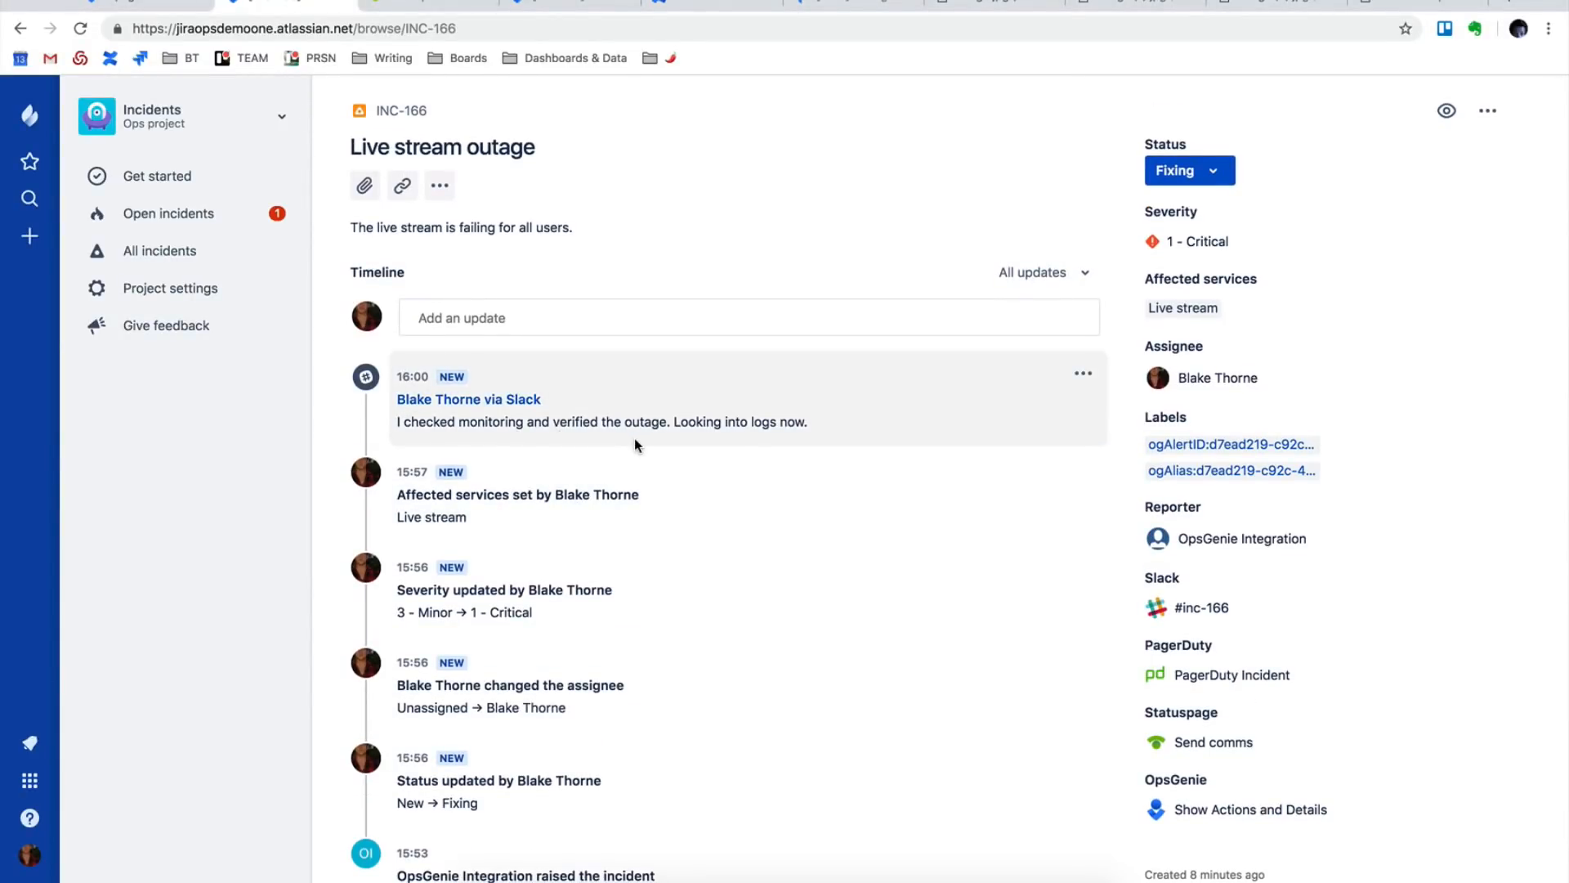
scroll(641, 436, down, 1)
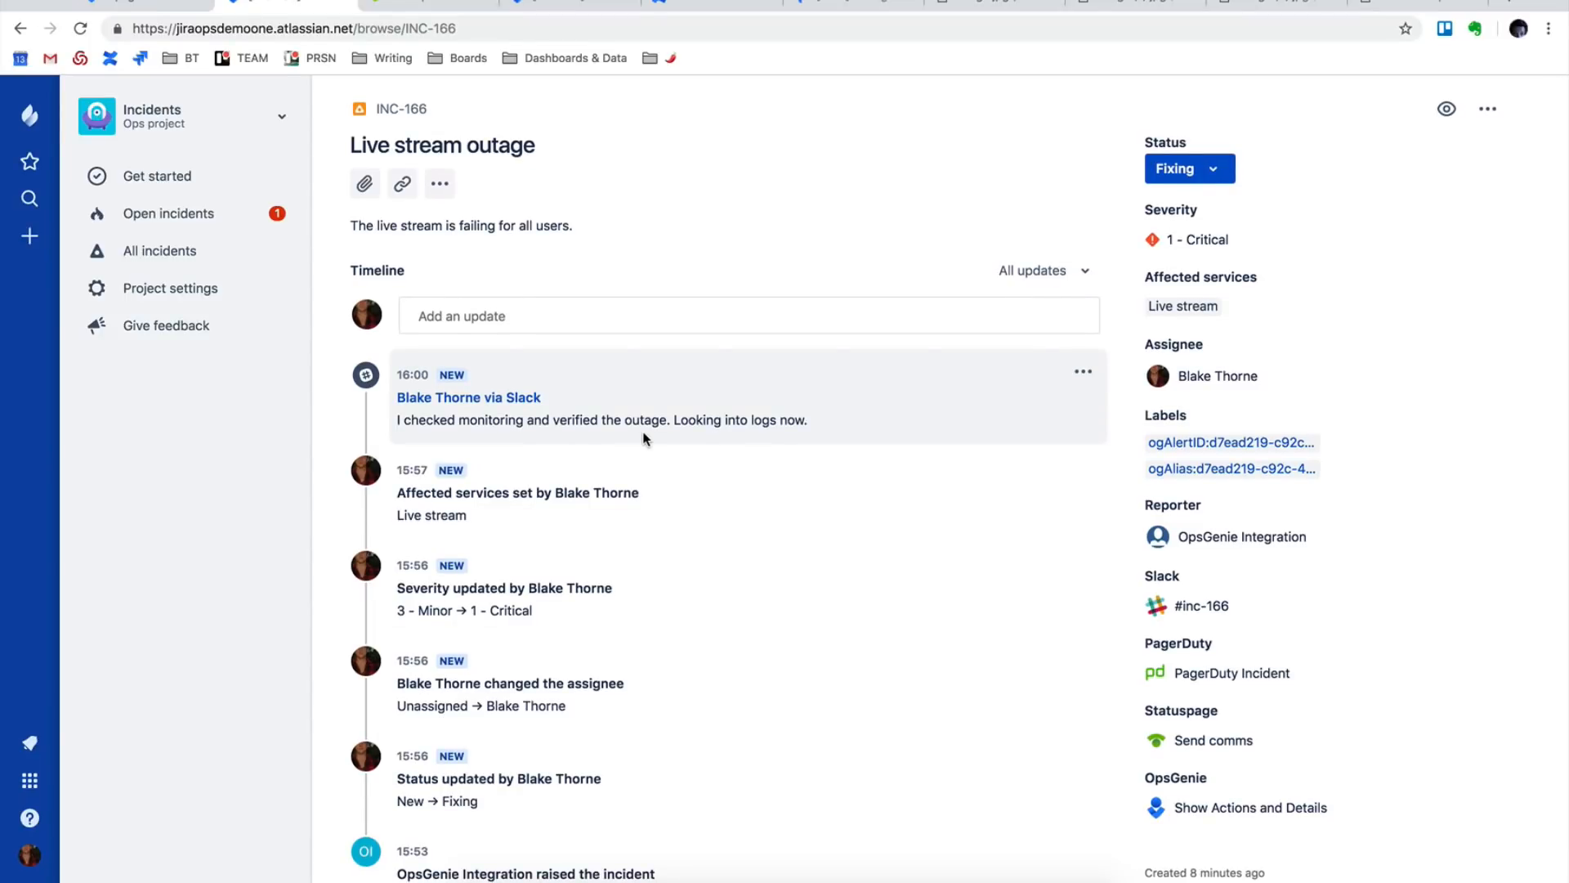
scroll(644, 439, down, 1)
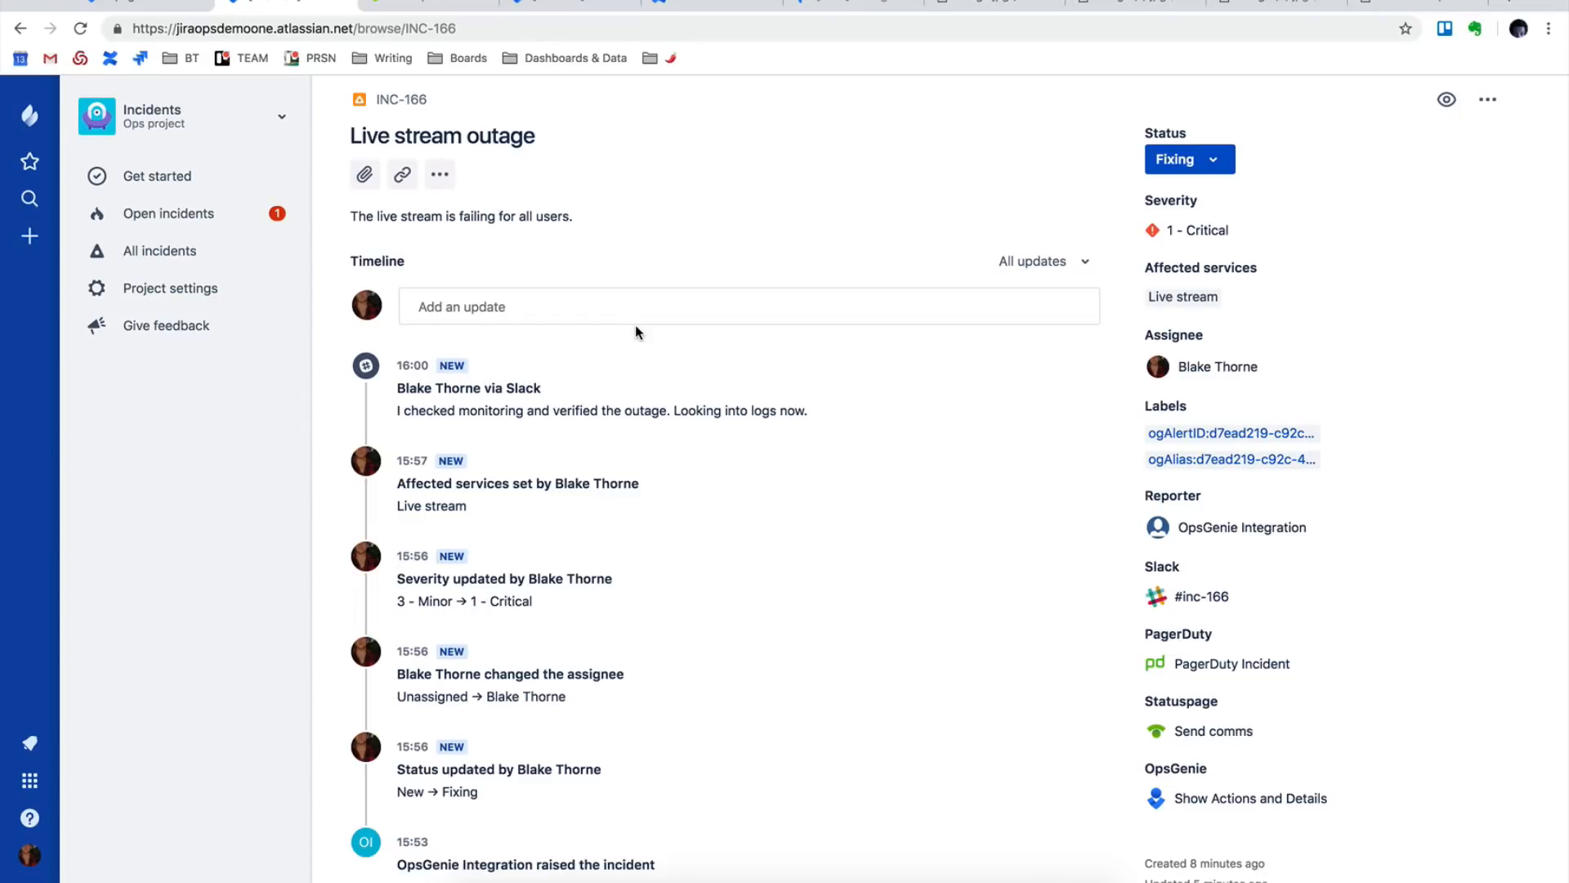
scroll(635, 325, up, 1)
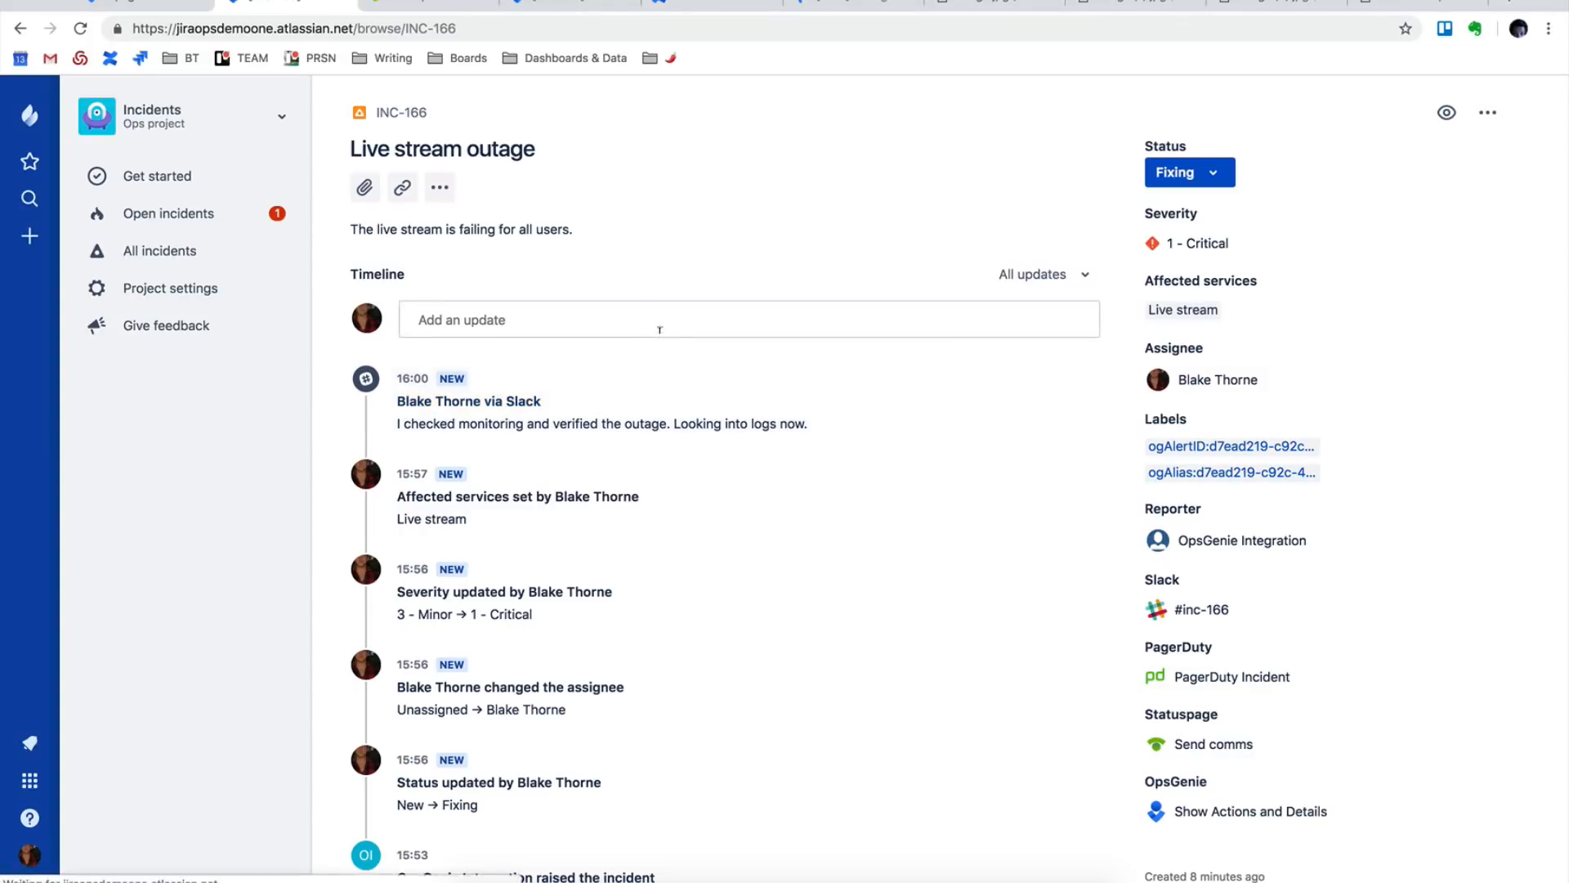
click(659, 324)
text(Our API)
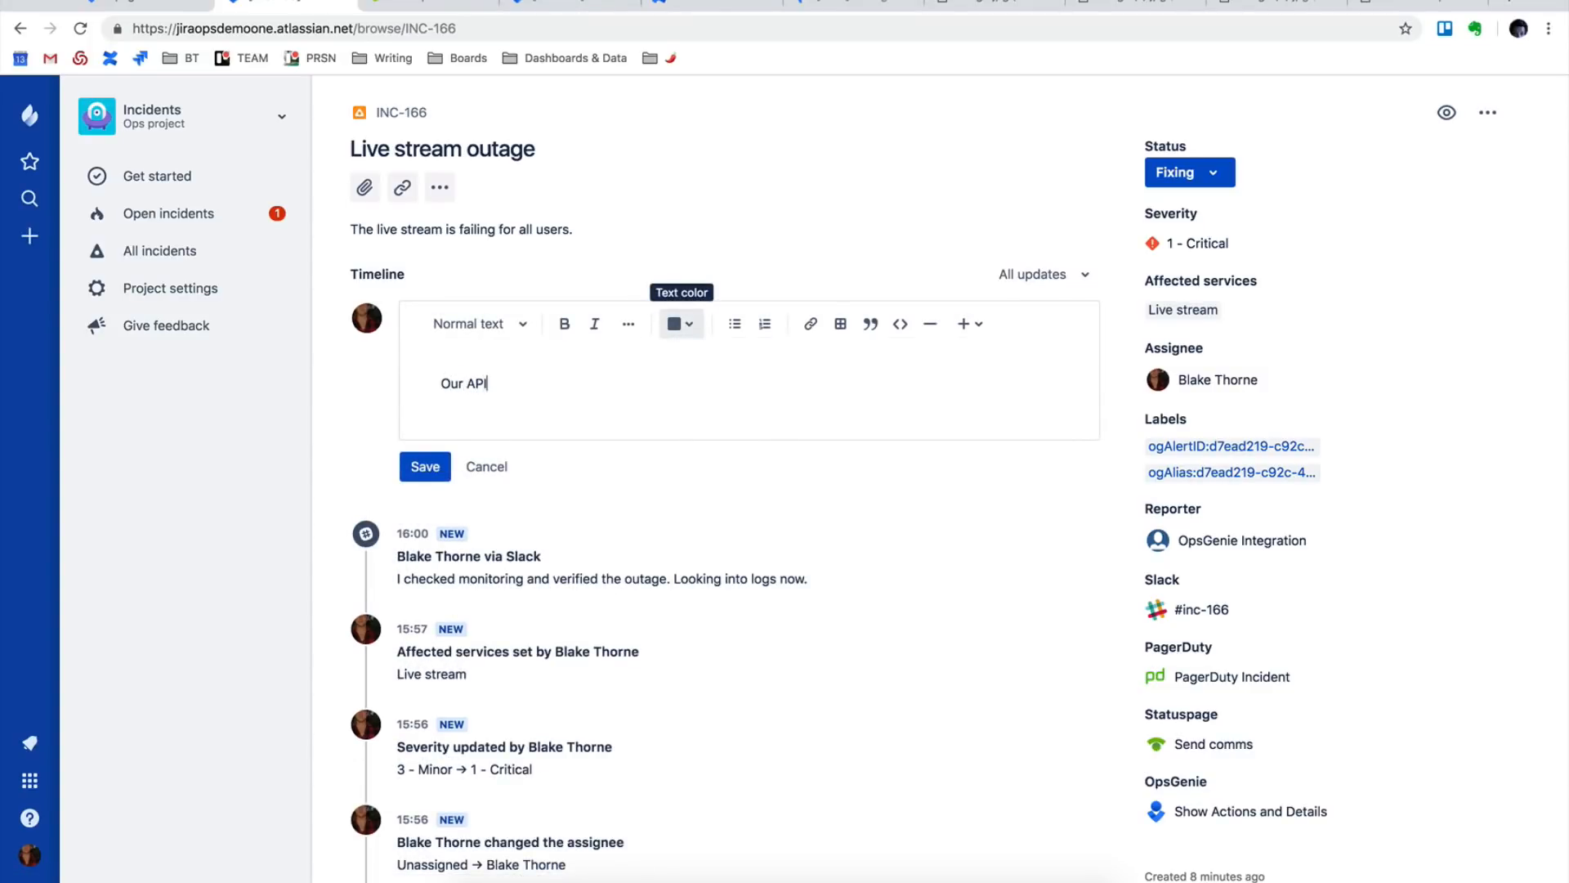
text( docs are pretty outdated.)
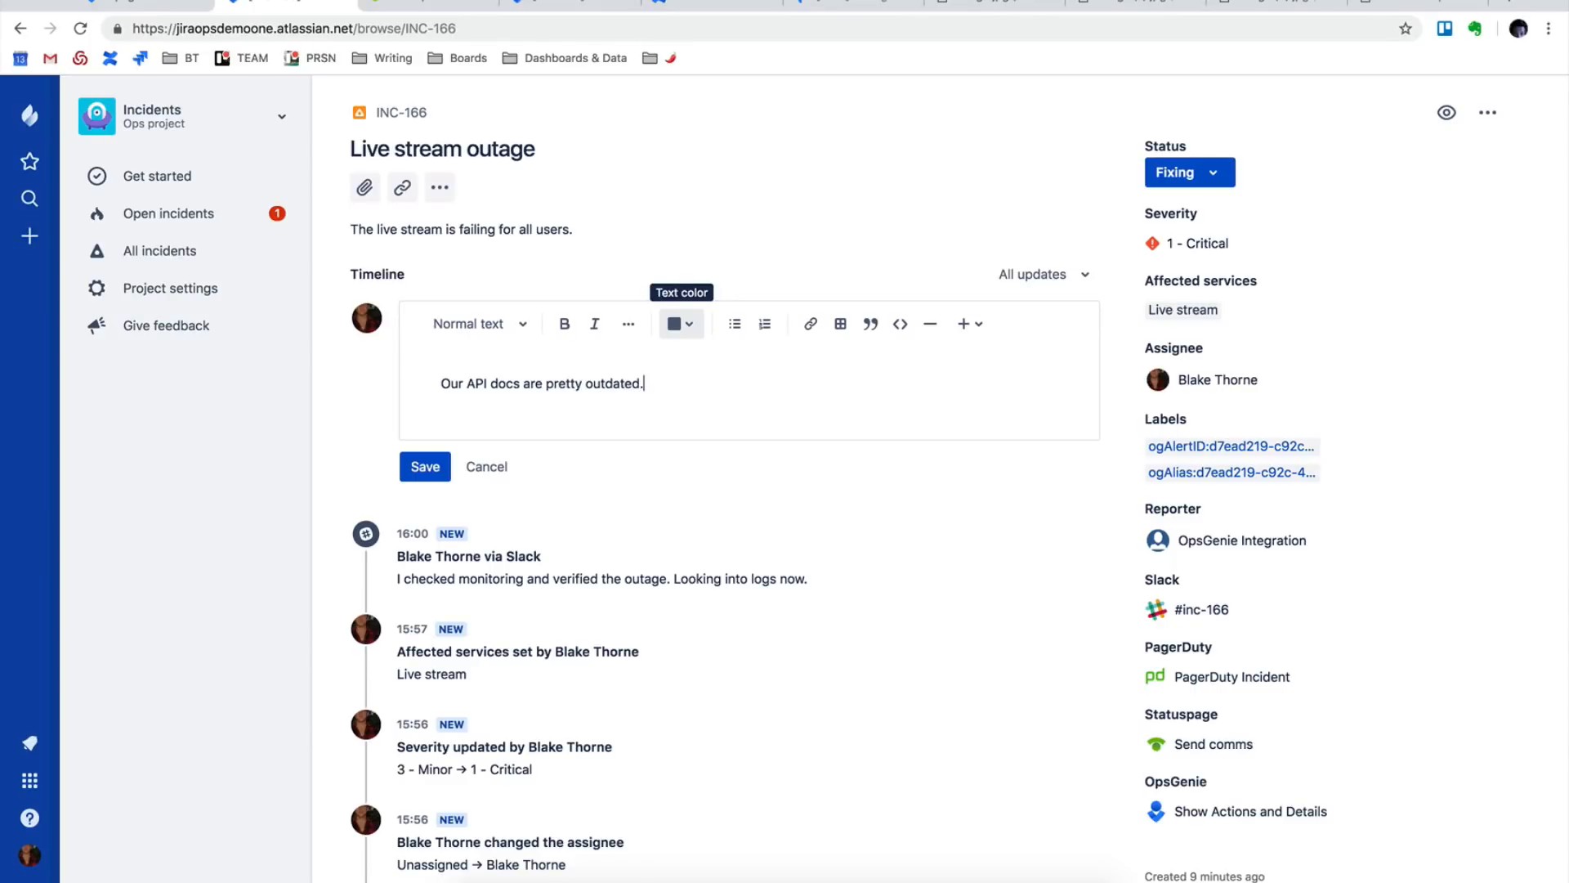
click(419, 466)
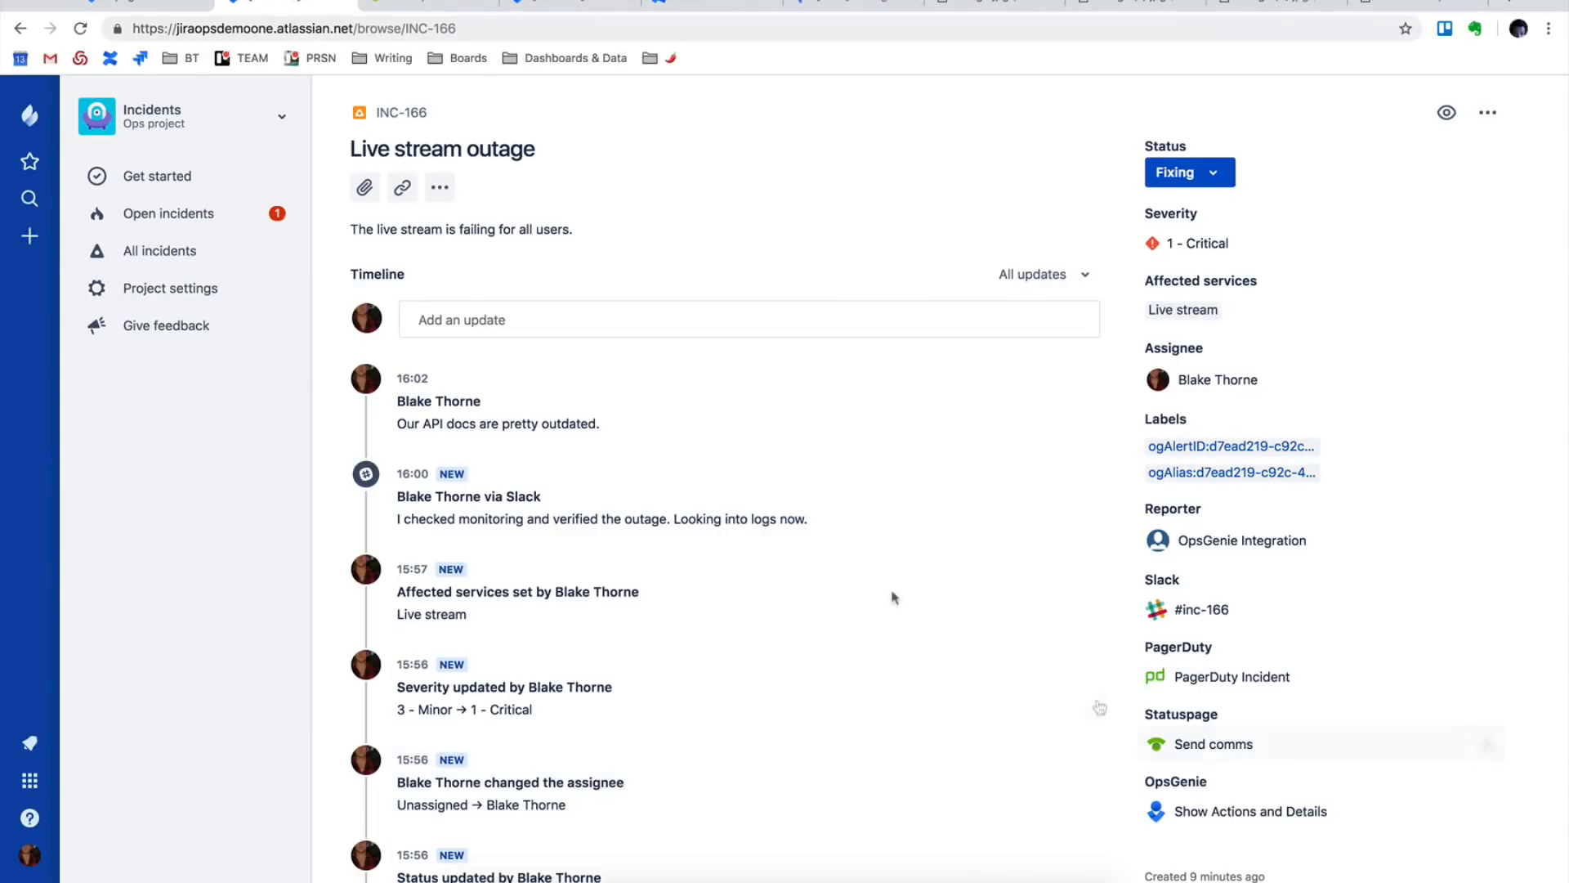
Examine the email and text message subscription options on the public Jira Ops status page, and return to the incident in Jira.
click(393, 7)
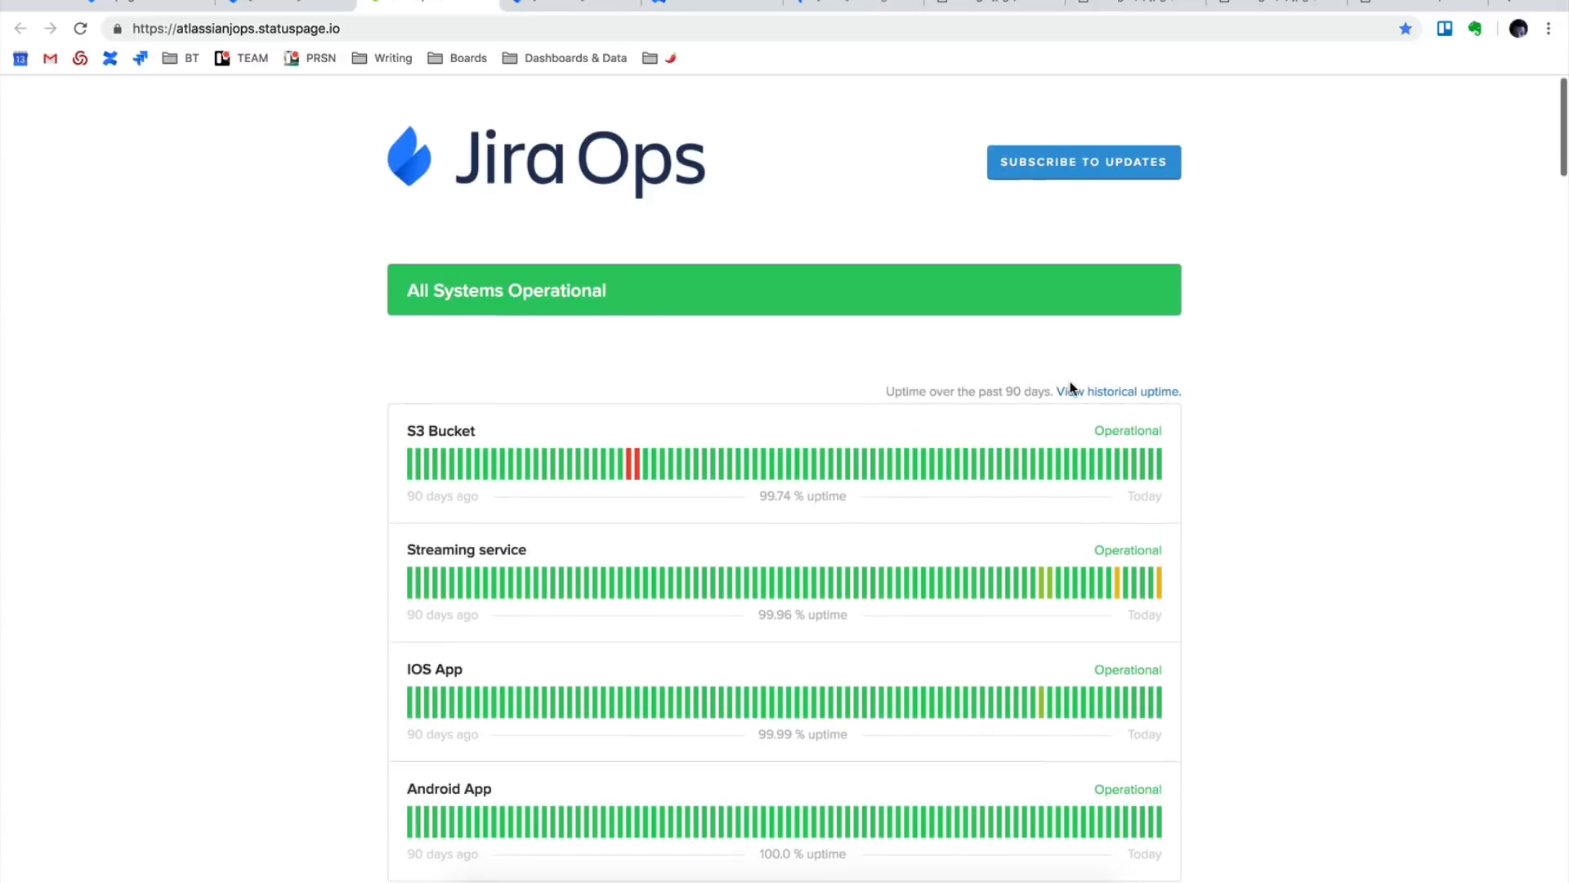
click(1071, 173)
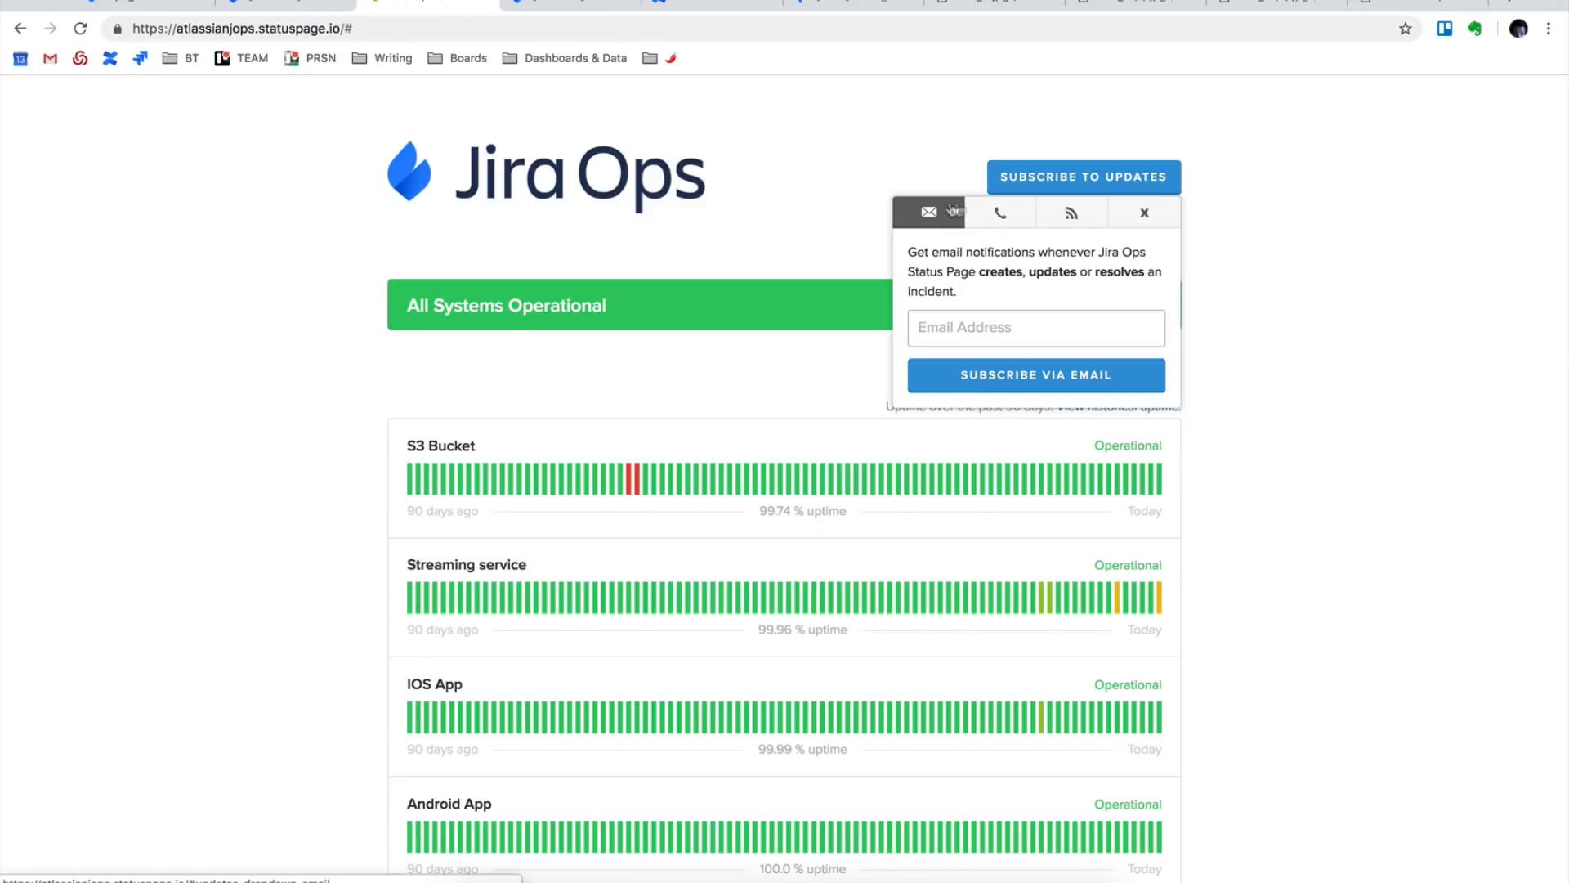
click(1001, 211)
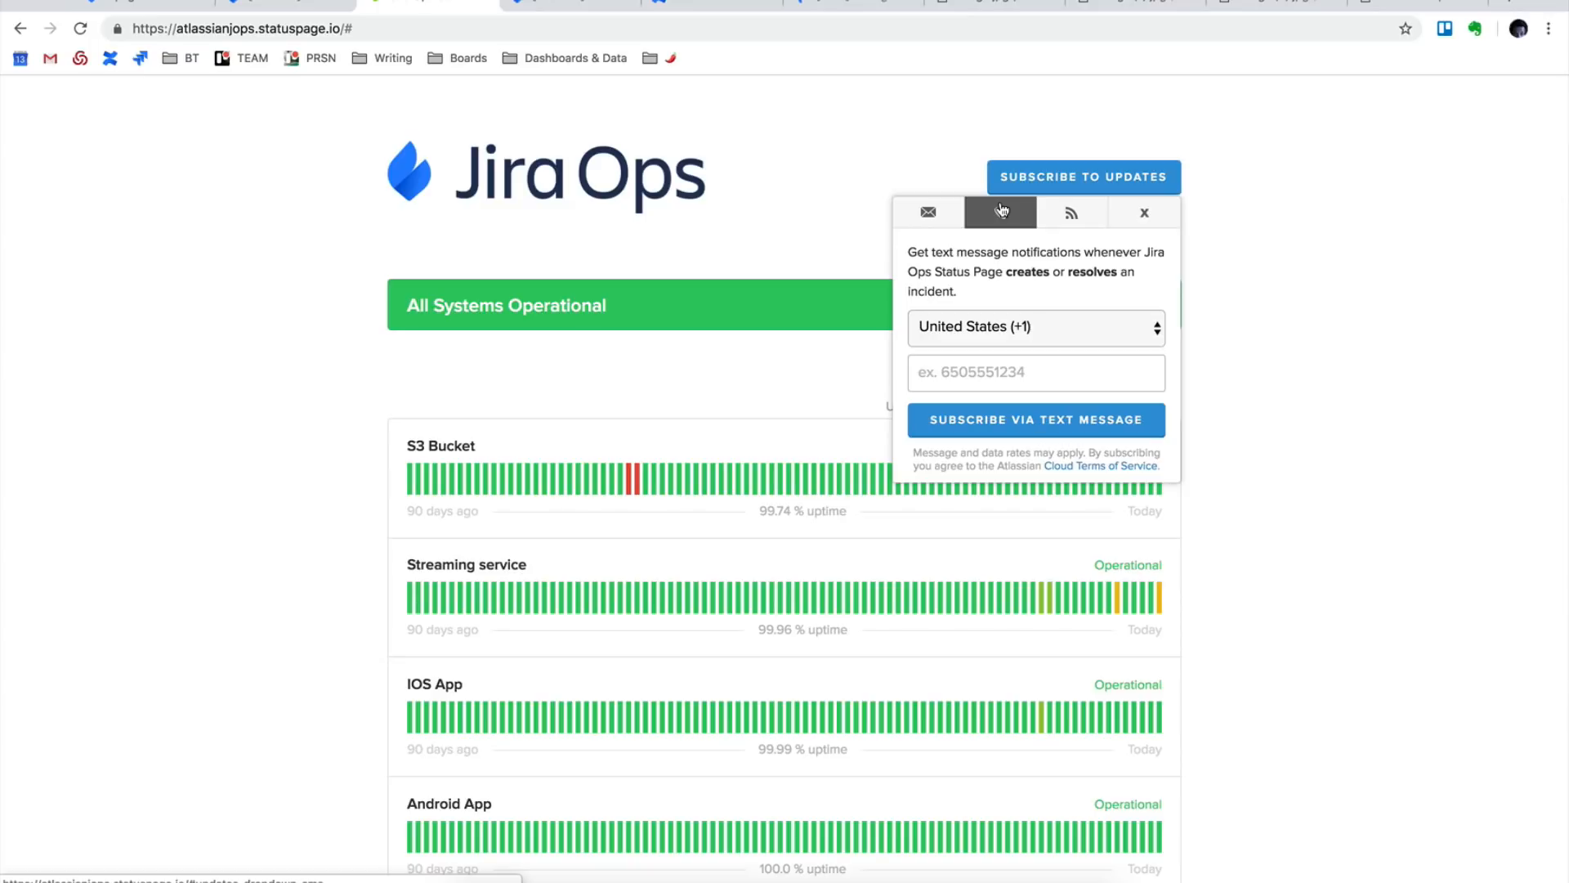
click(854, 176)
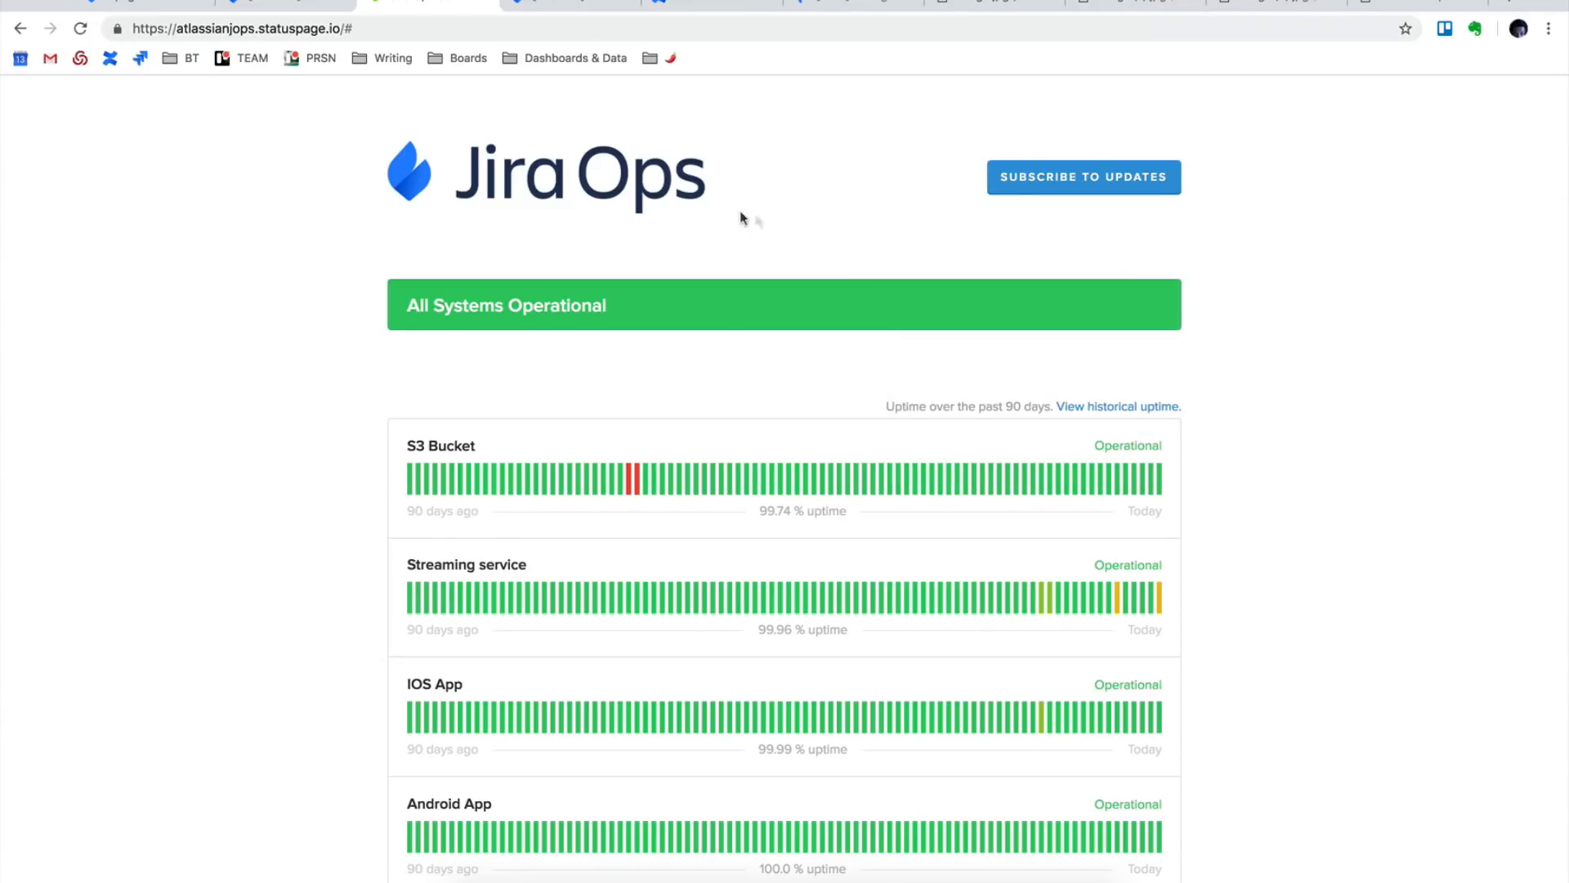
click(296, 7)
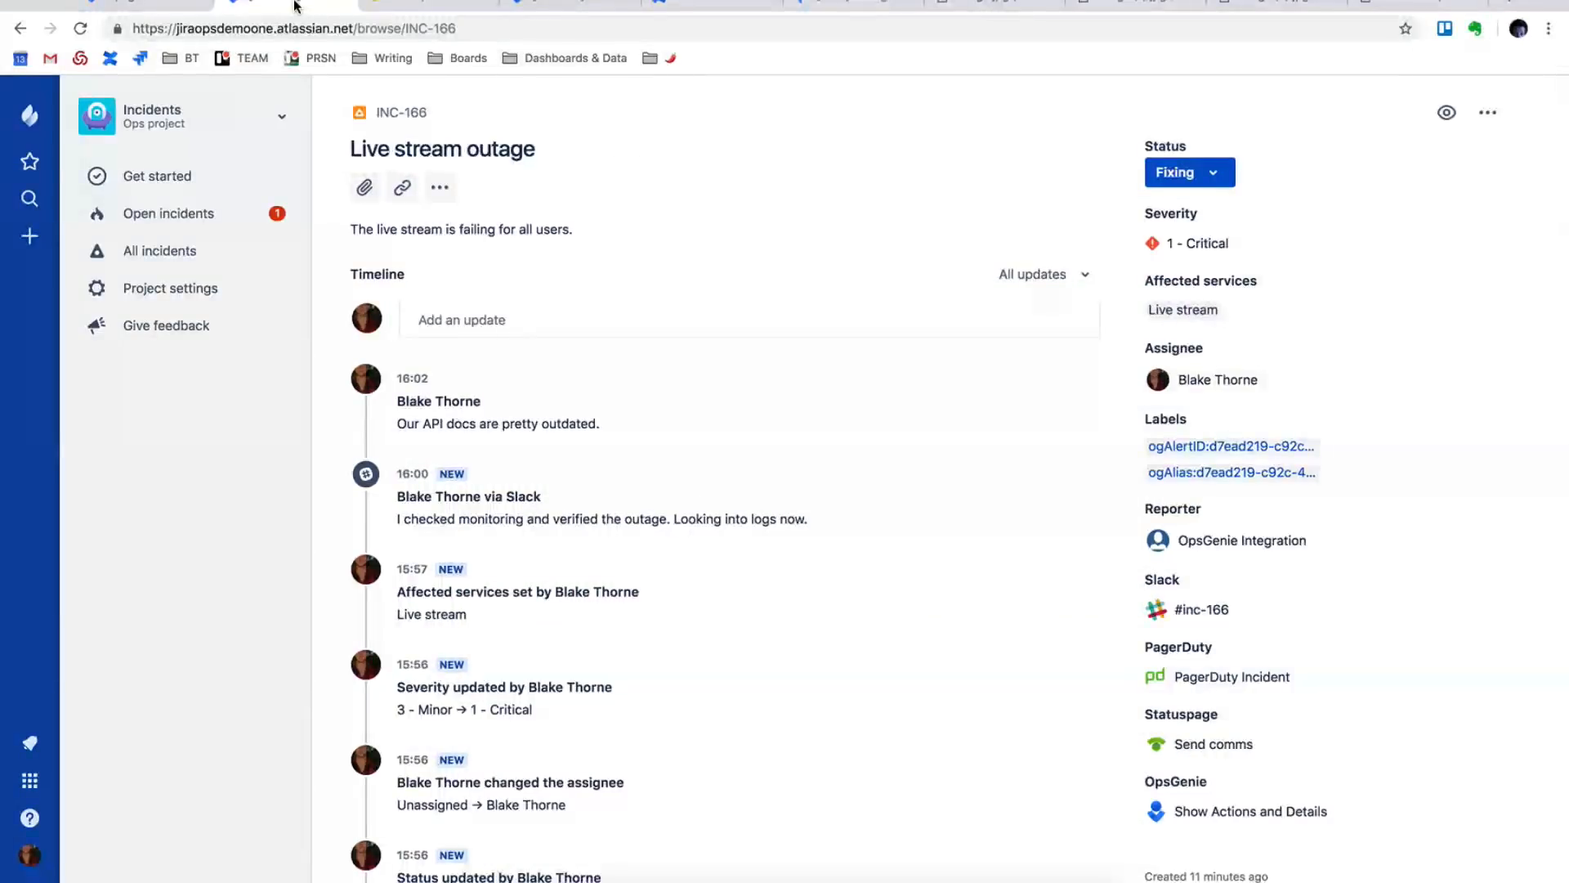
Start a new Statuspage incident from INC-166 using the "Live stream down" template.
click(1229, 745)
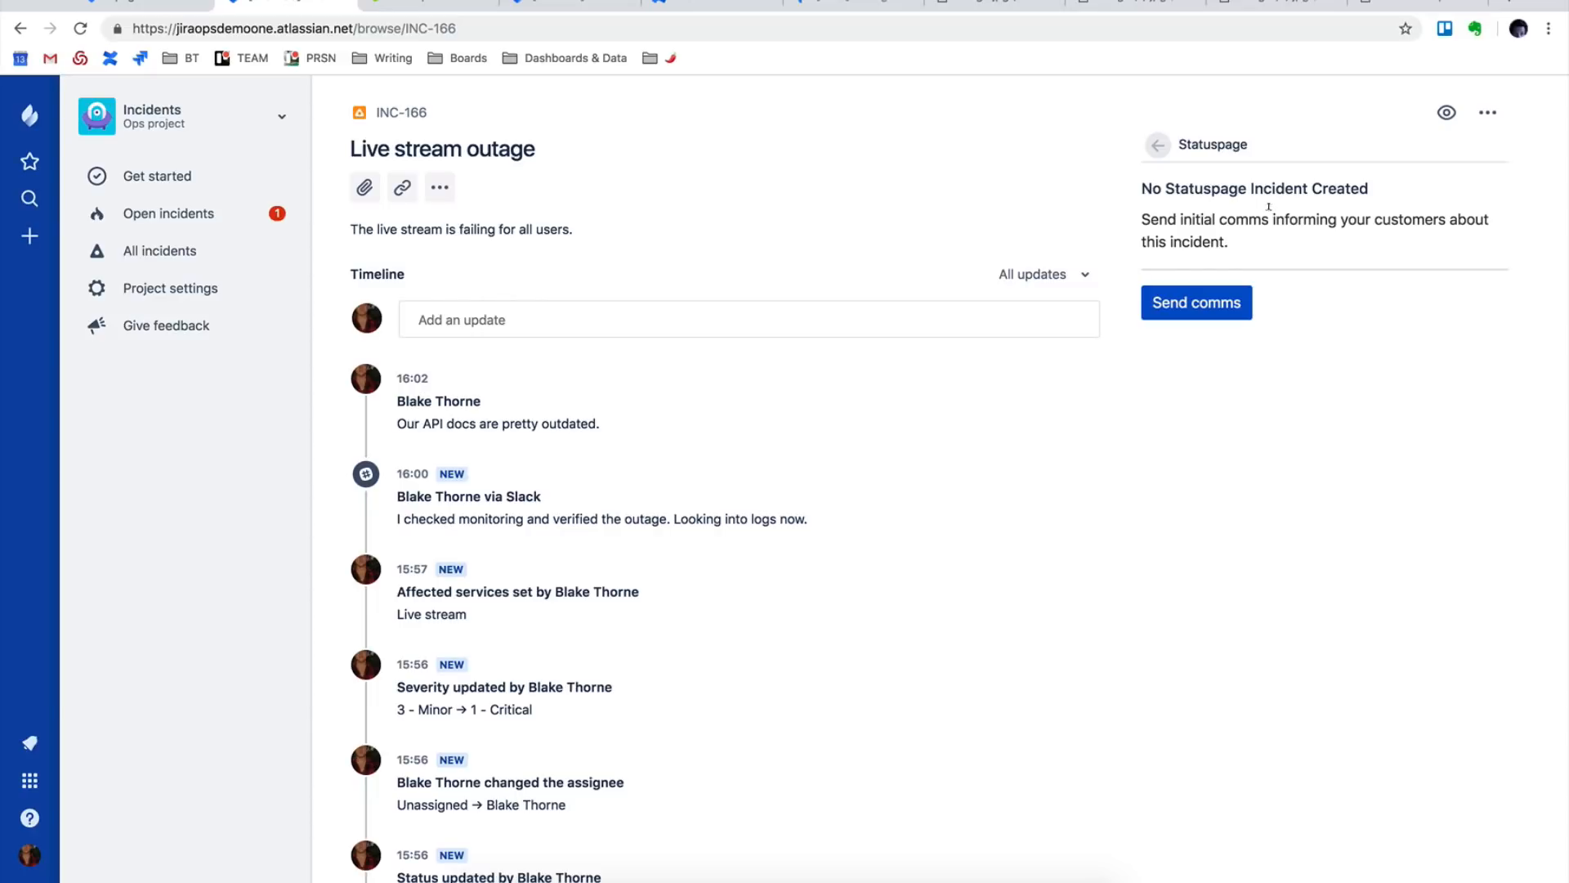
click(1216, 296)
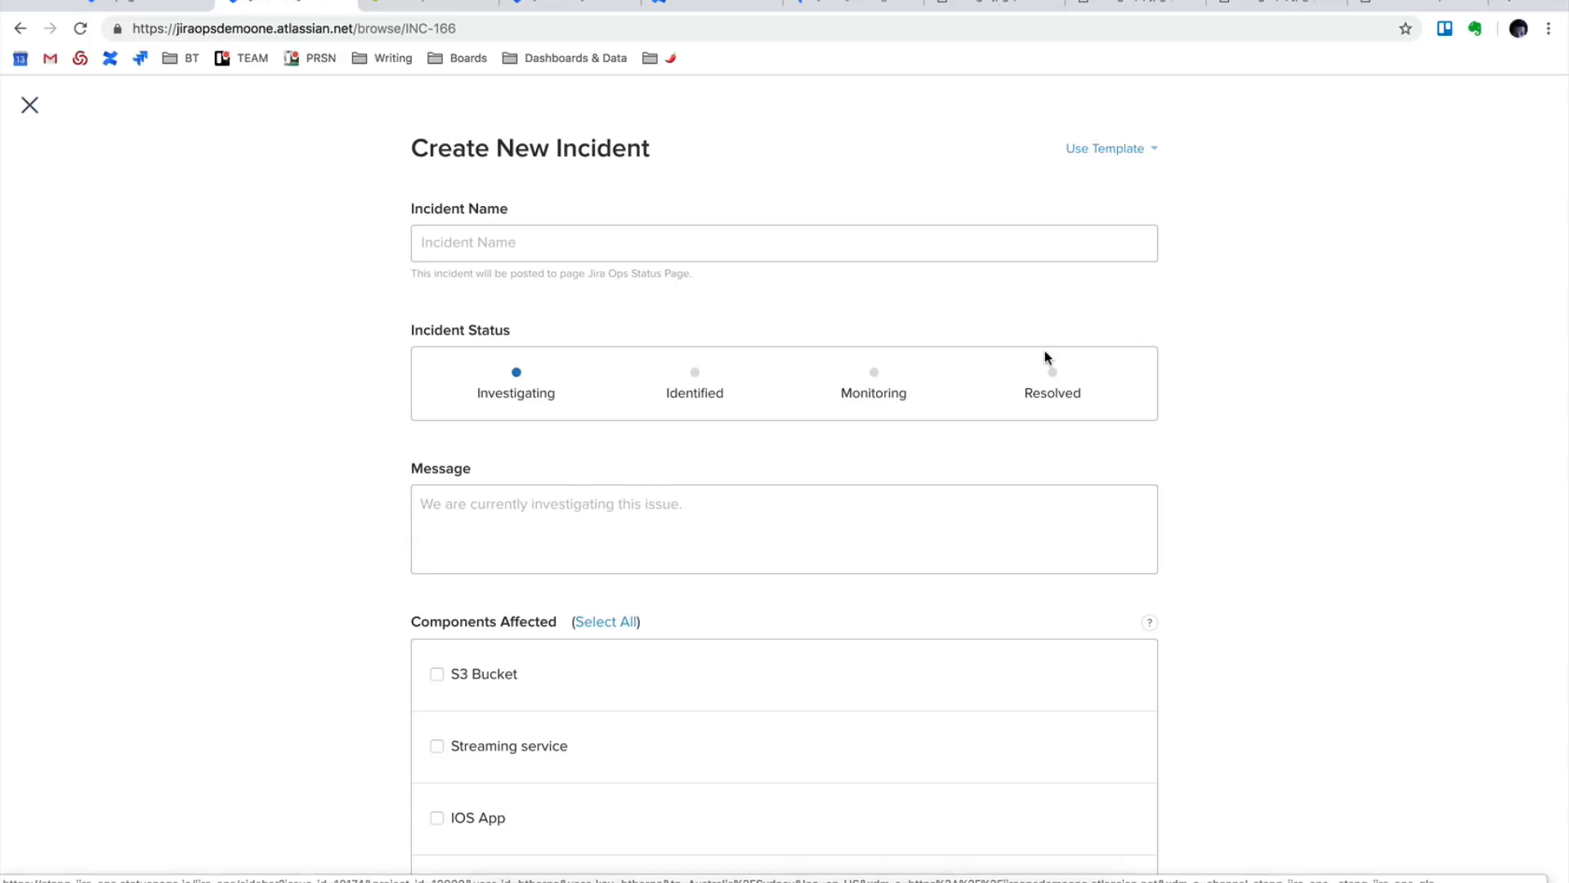
click(1092, 155)
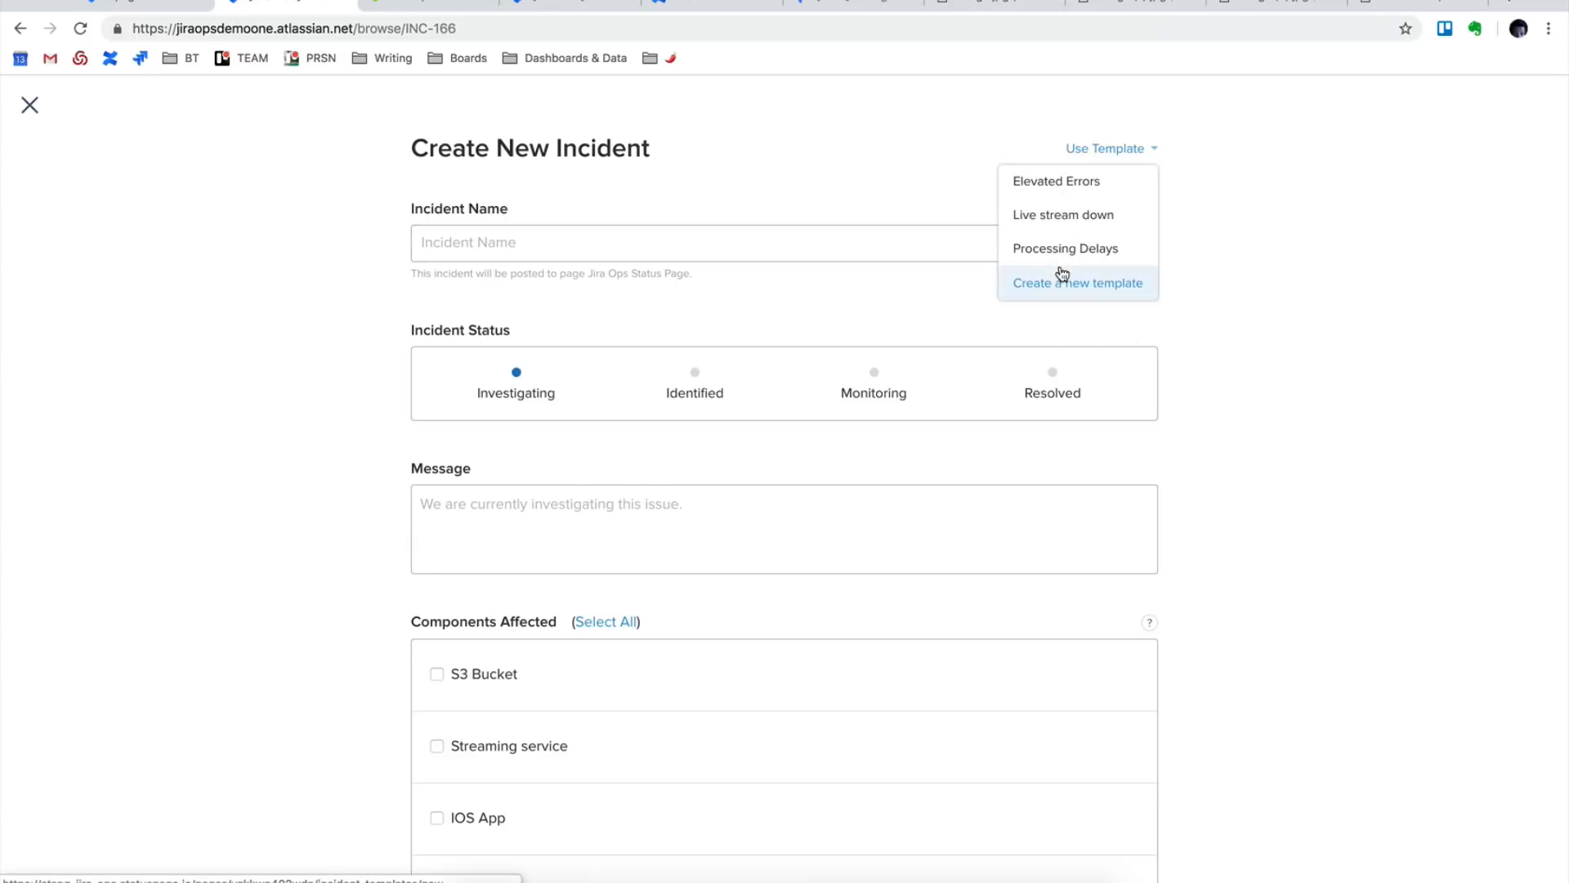
click(1099, 217)
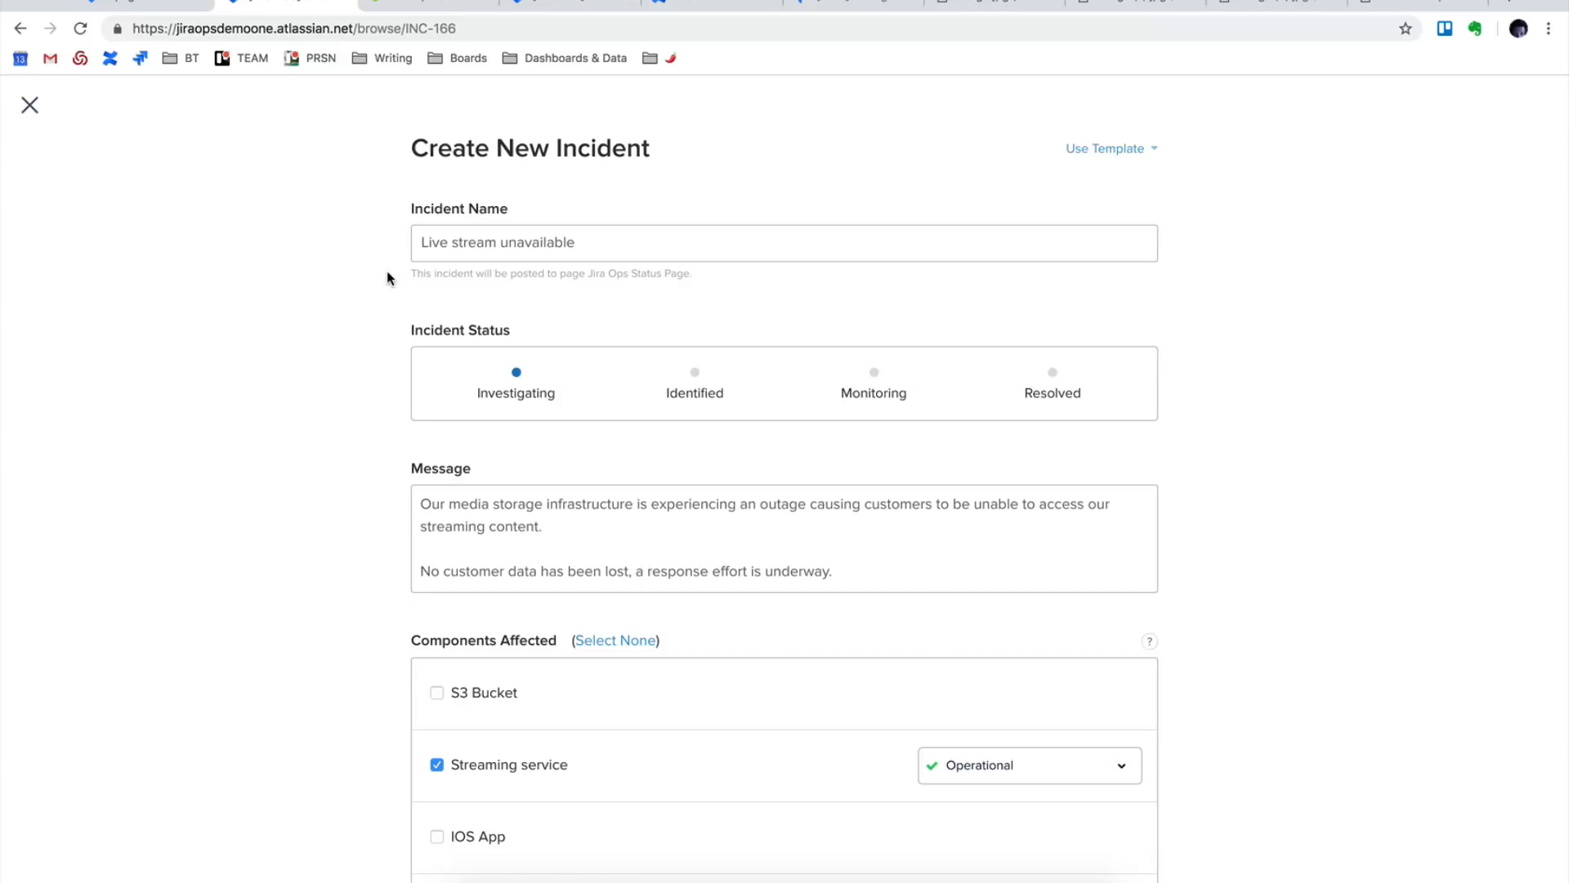
Set the Statuspage incident's status to Identified and the Streaming service component to Major Outage.
click(701, 388)
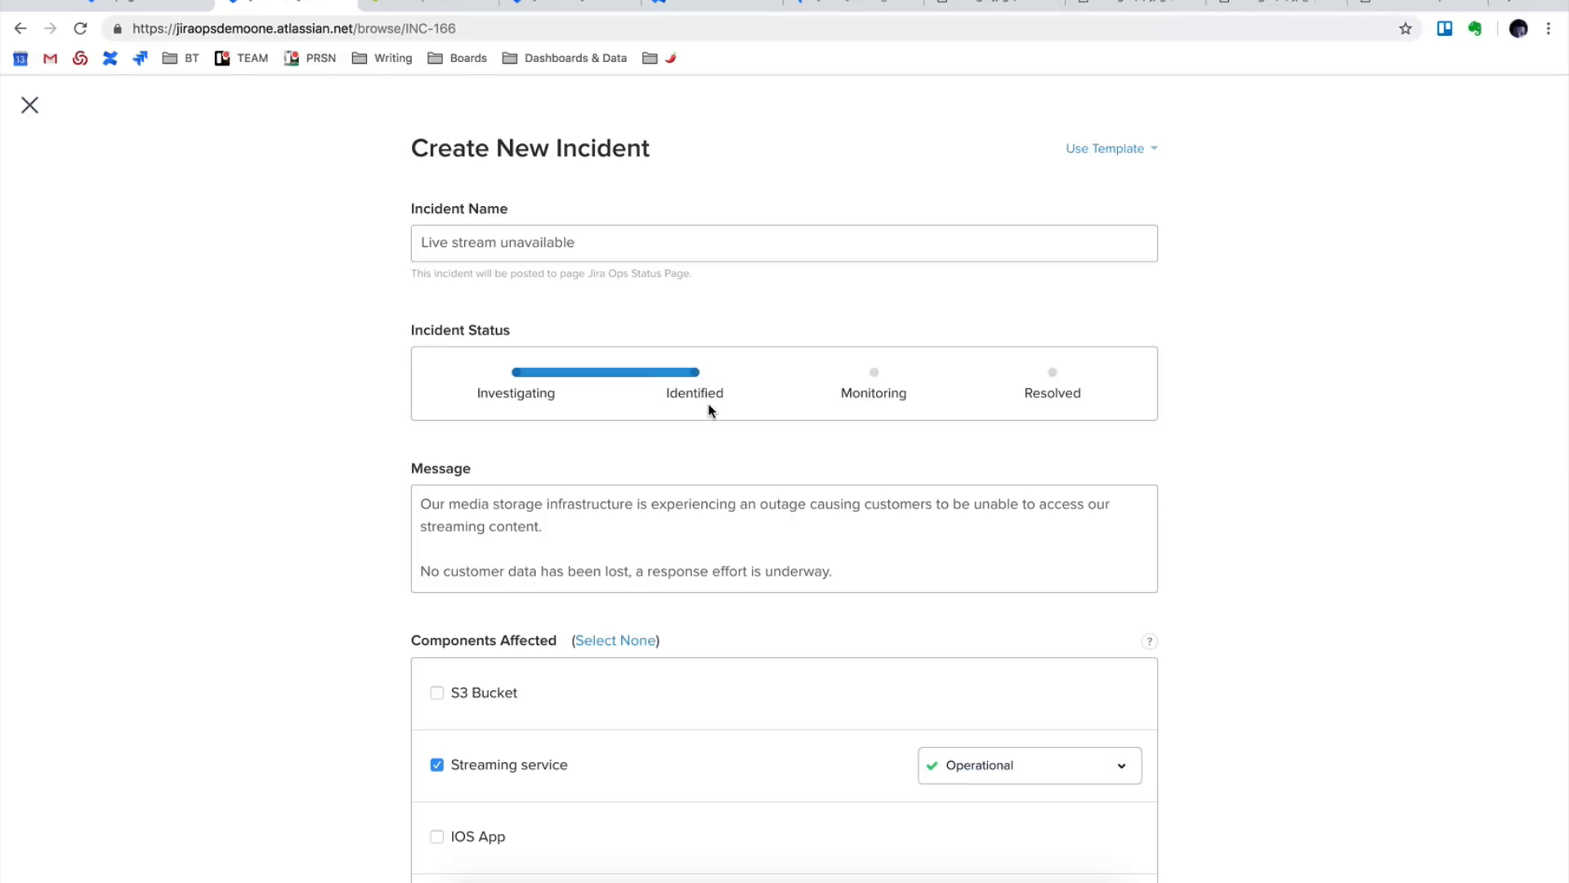
scroll(709, 409, down, 3)
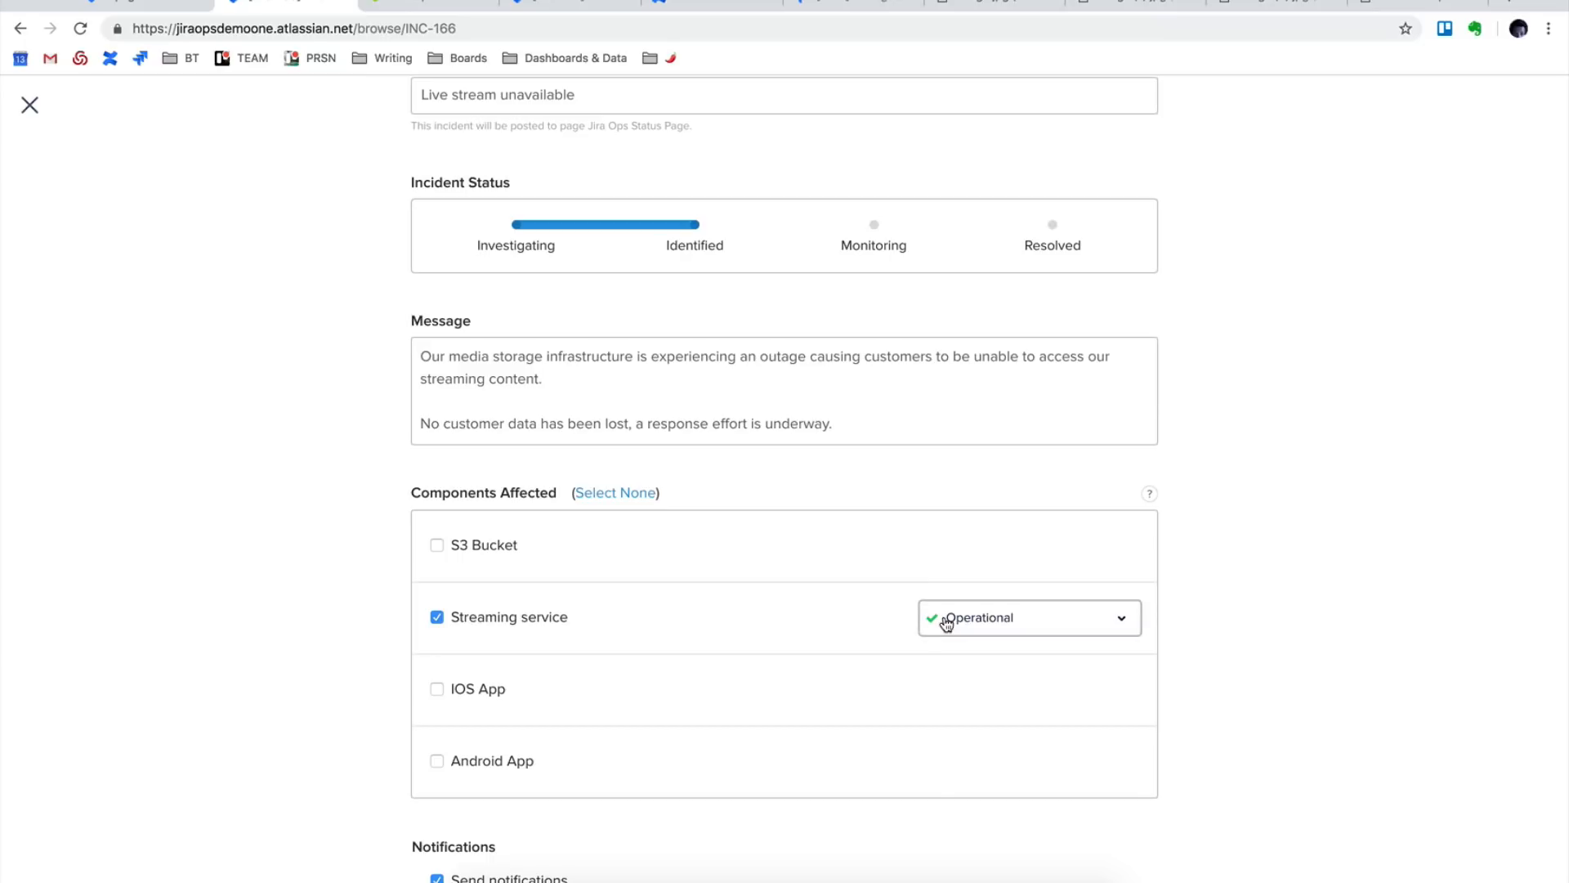
click(946, 619)
click(991, 757)
scroll(697, 687, down, 3)
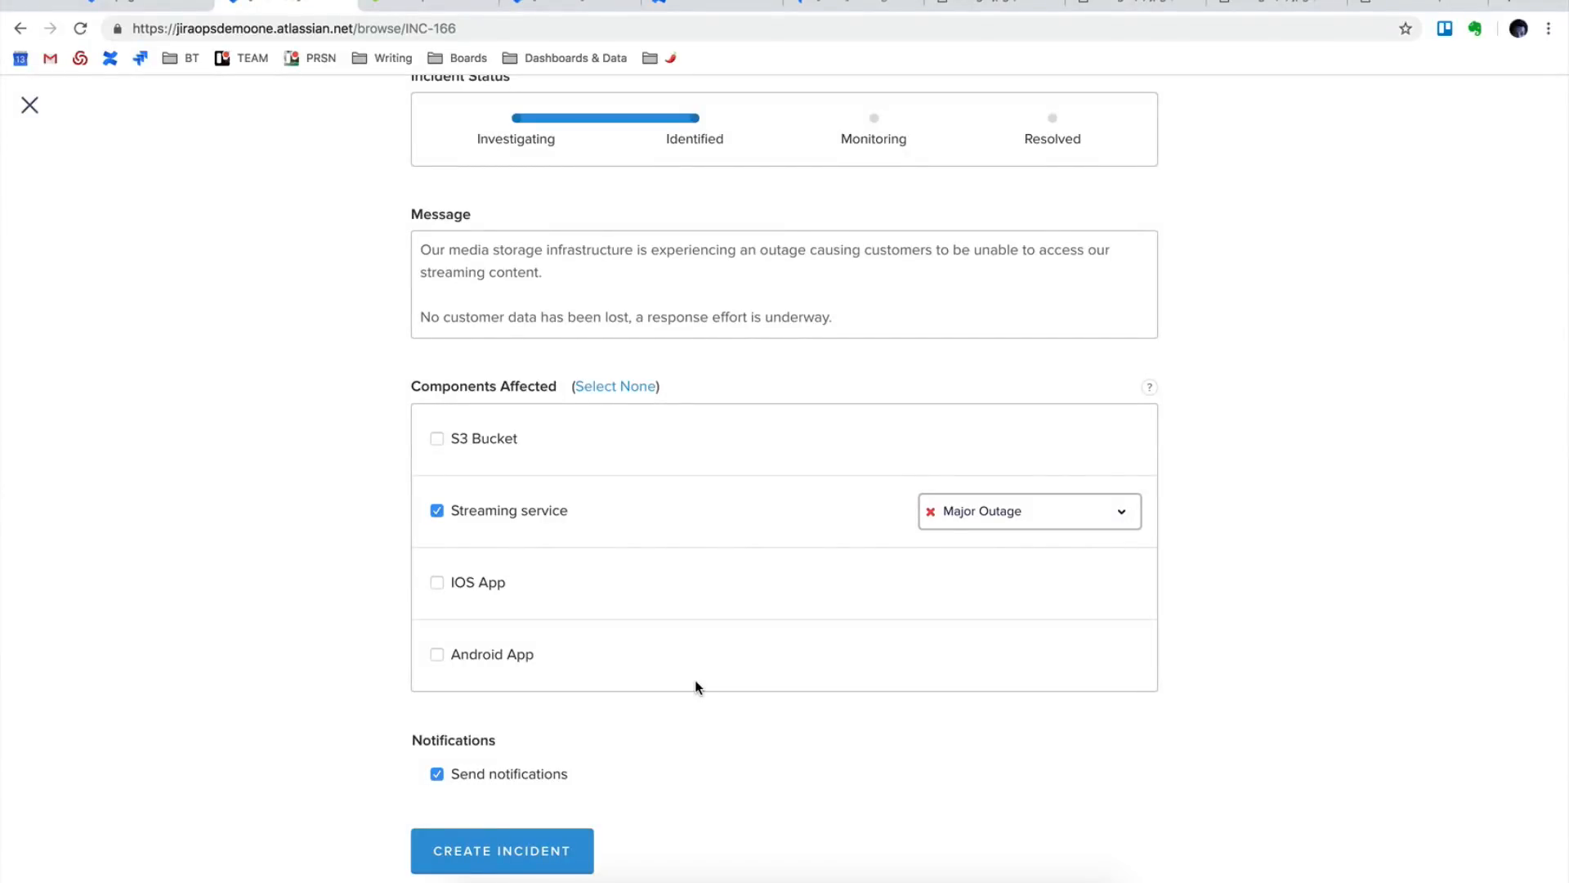
Append "Expect next update in 30 mins." as a separate paragraph at the end of the Statuspage incident message.
scroll(697, 687, up, 5)
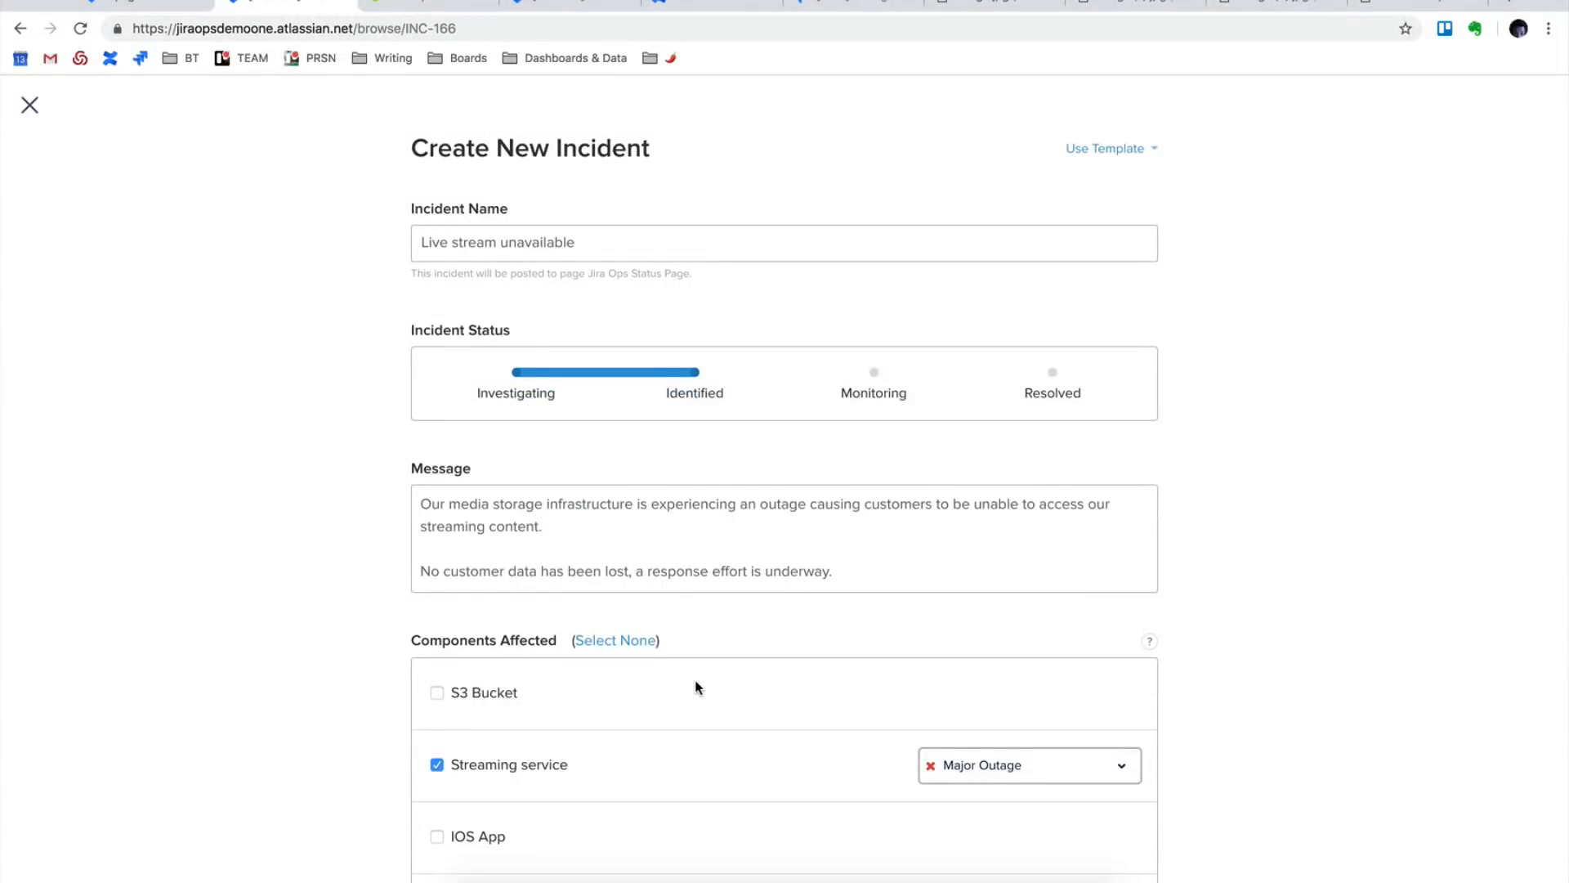
scroll(697, 686, down, 1)
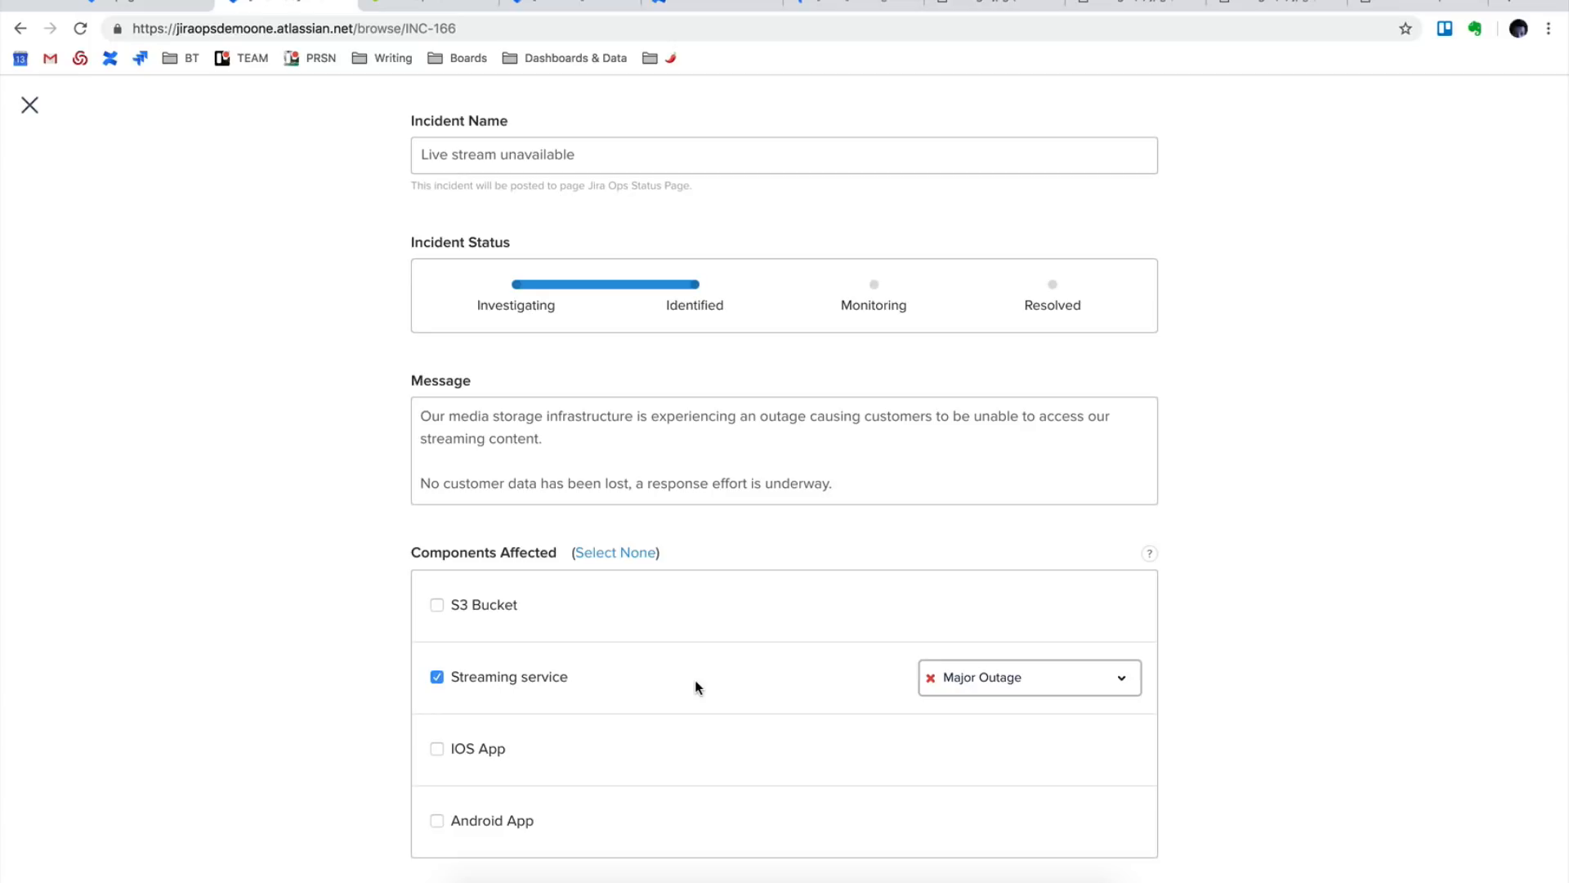
scroll(697, 687, up, 1)
click(852, 557)
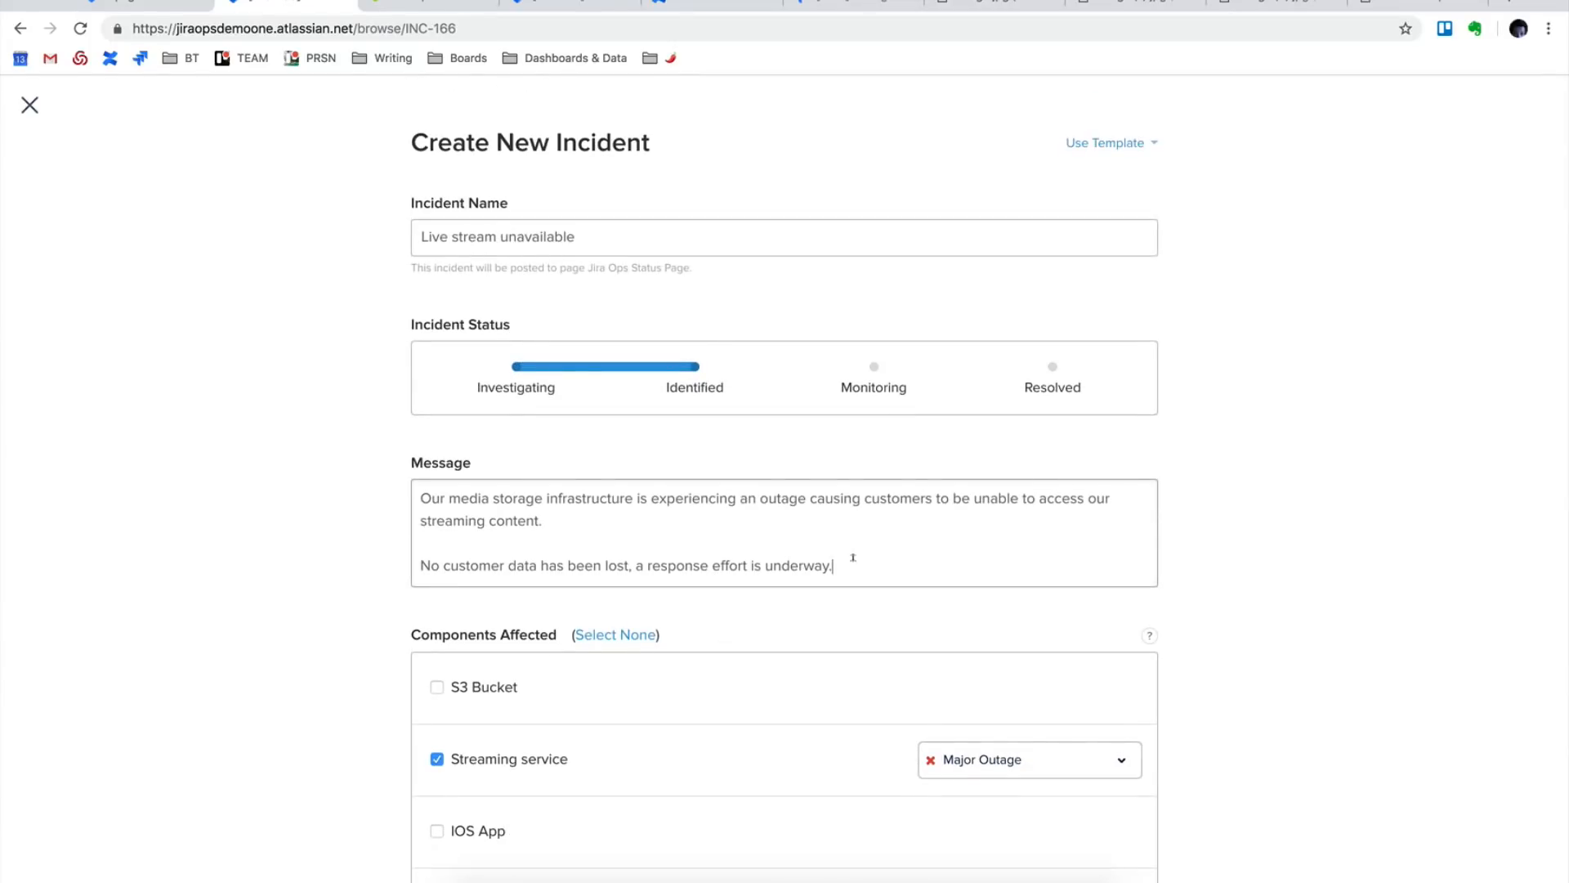
key(Return)
key(Return)
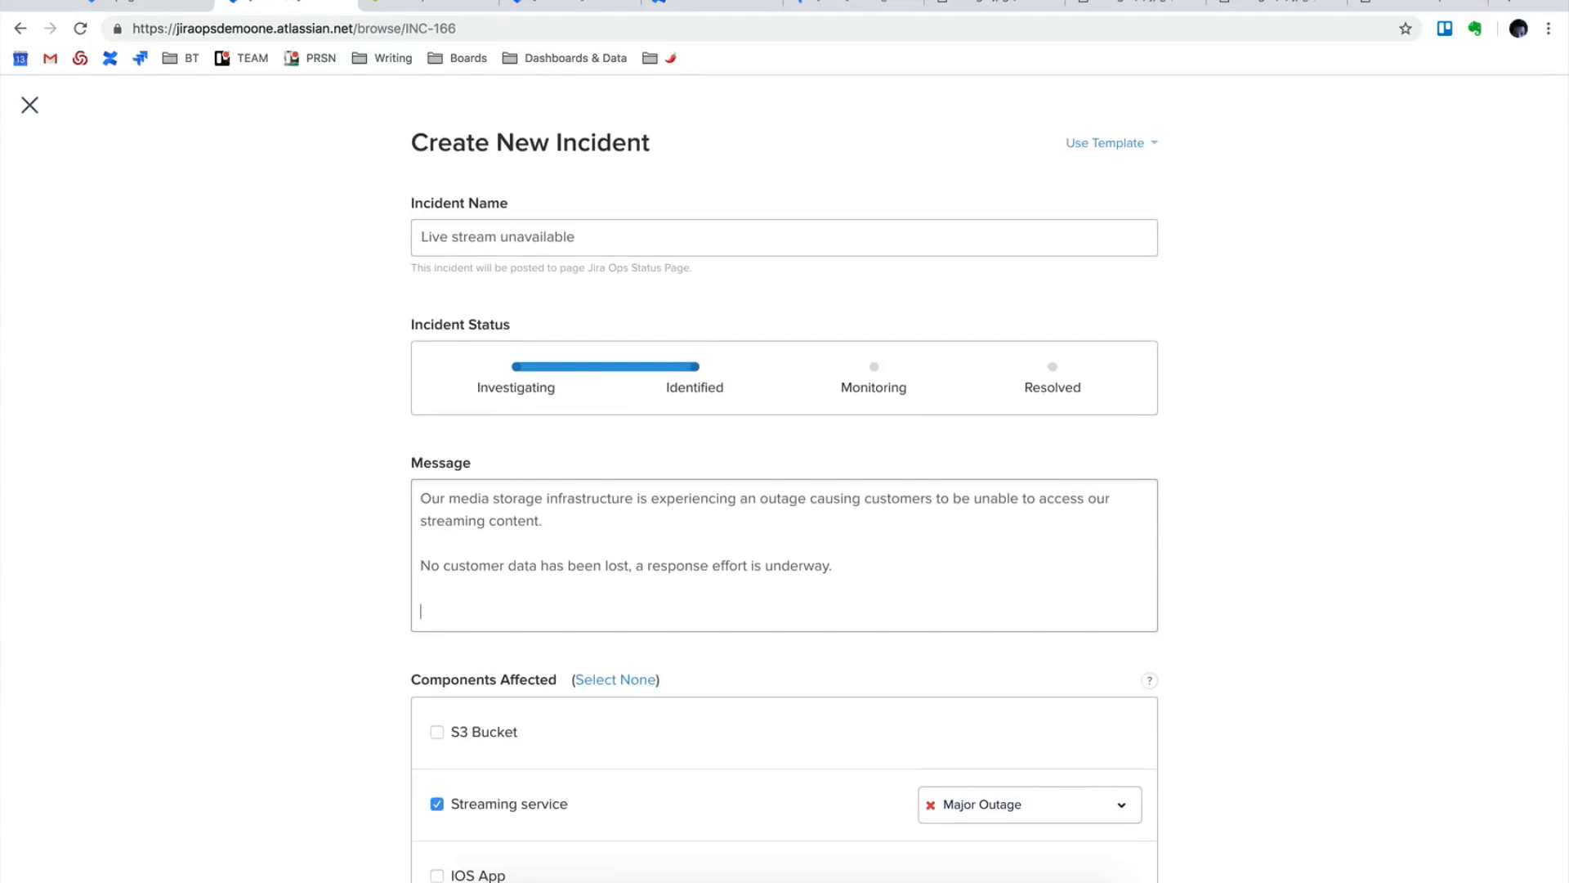
text(Expect next update in 30 mins.)
click(316, 532)
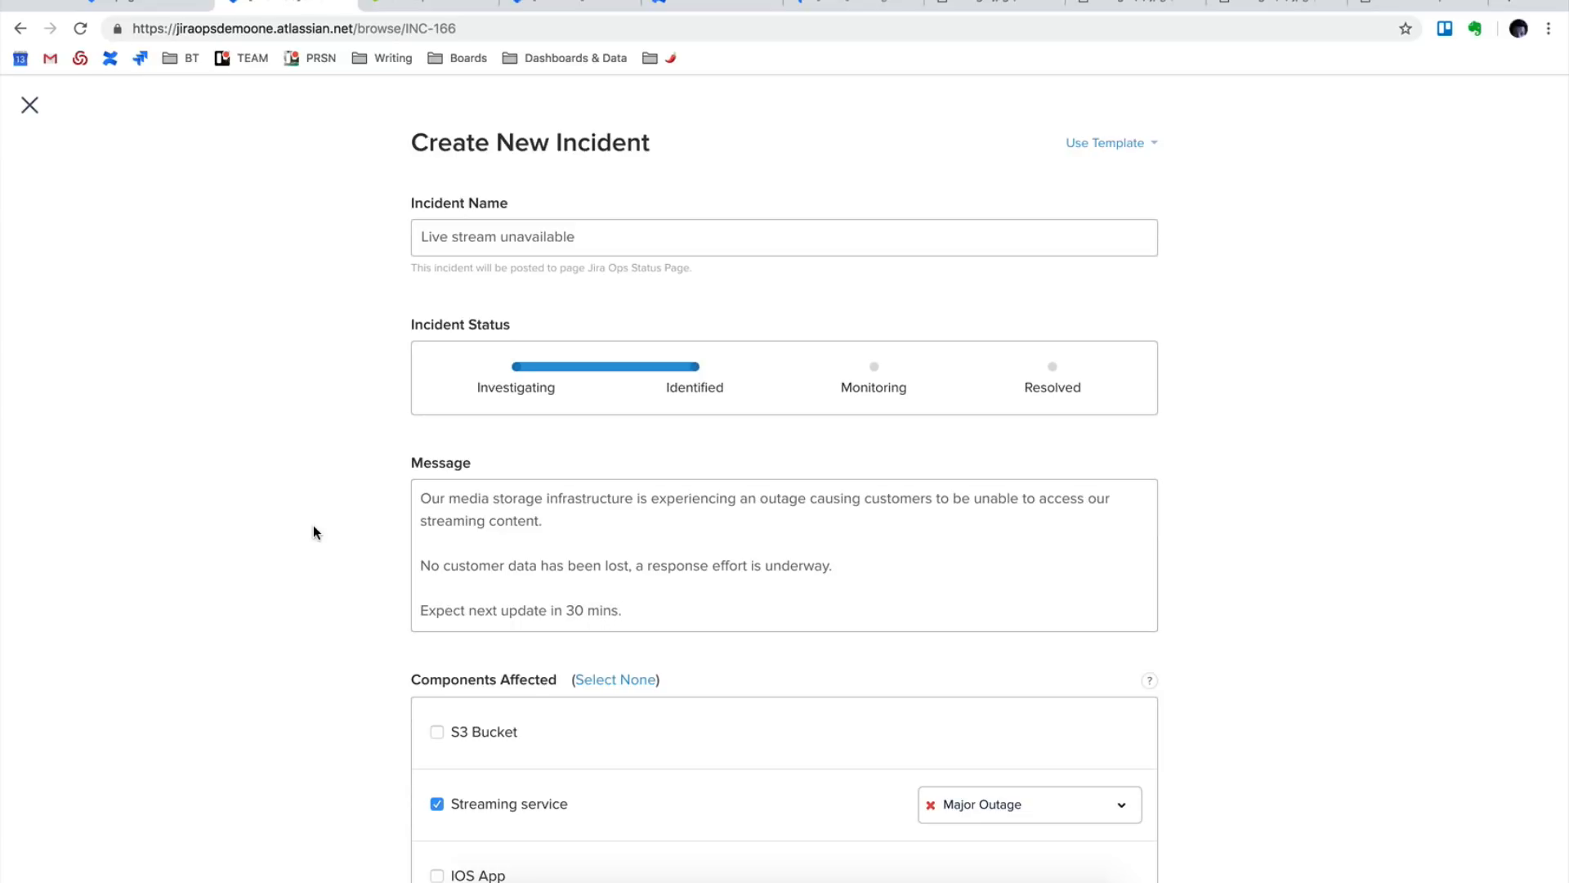
Review the completed Statuspage form and create the incident with notifications being sent.
scroll(312, 525, down, 2)
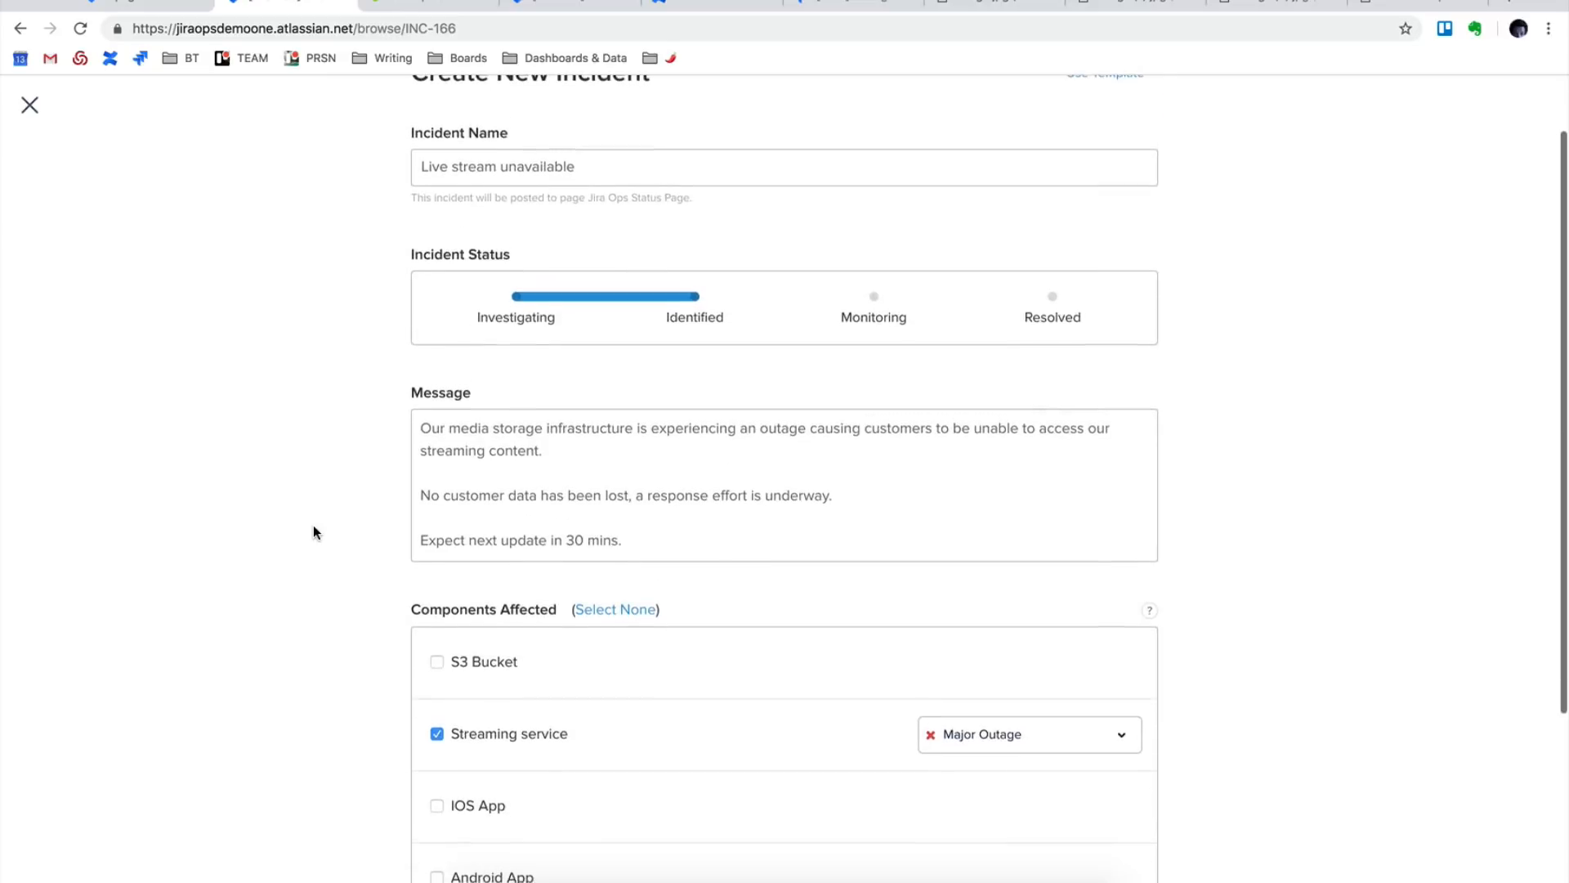
scroll(647, 642, down, 1)
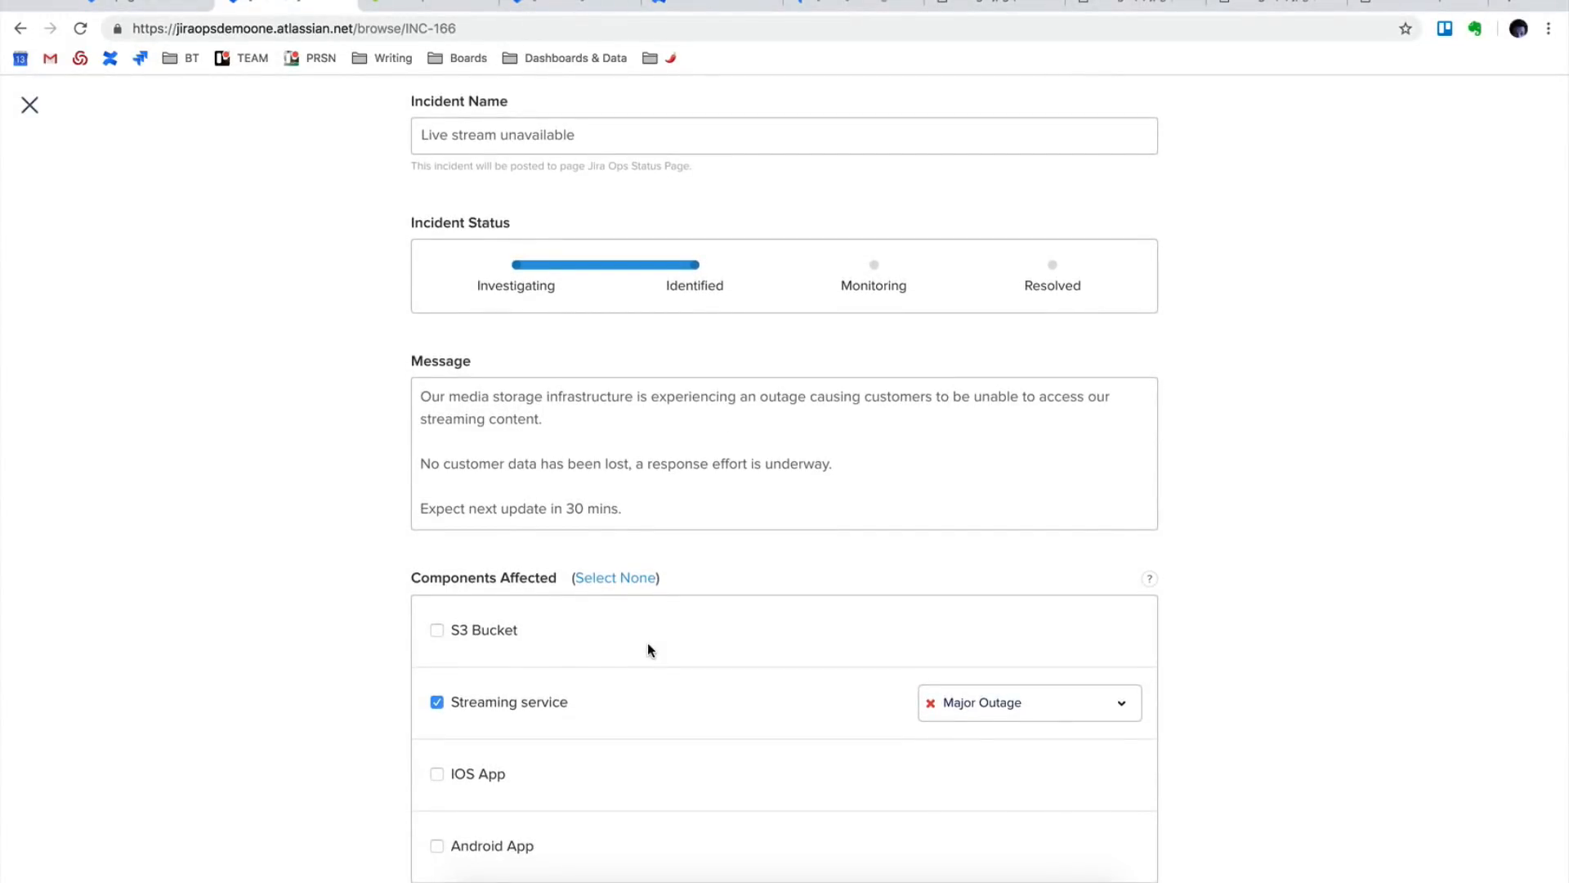
scroll(647, 643, up, 2)
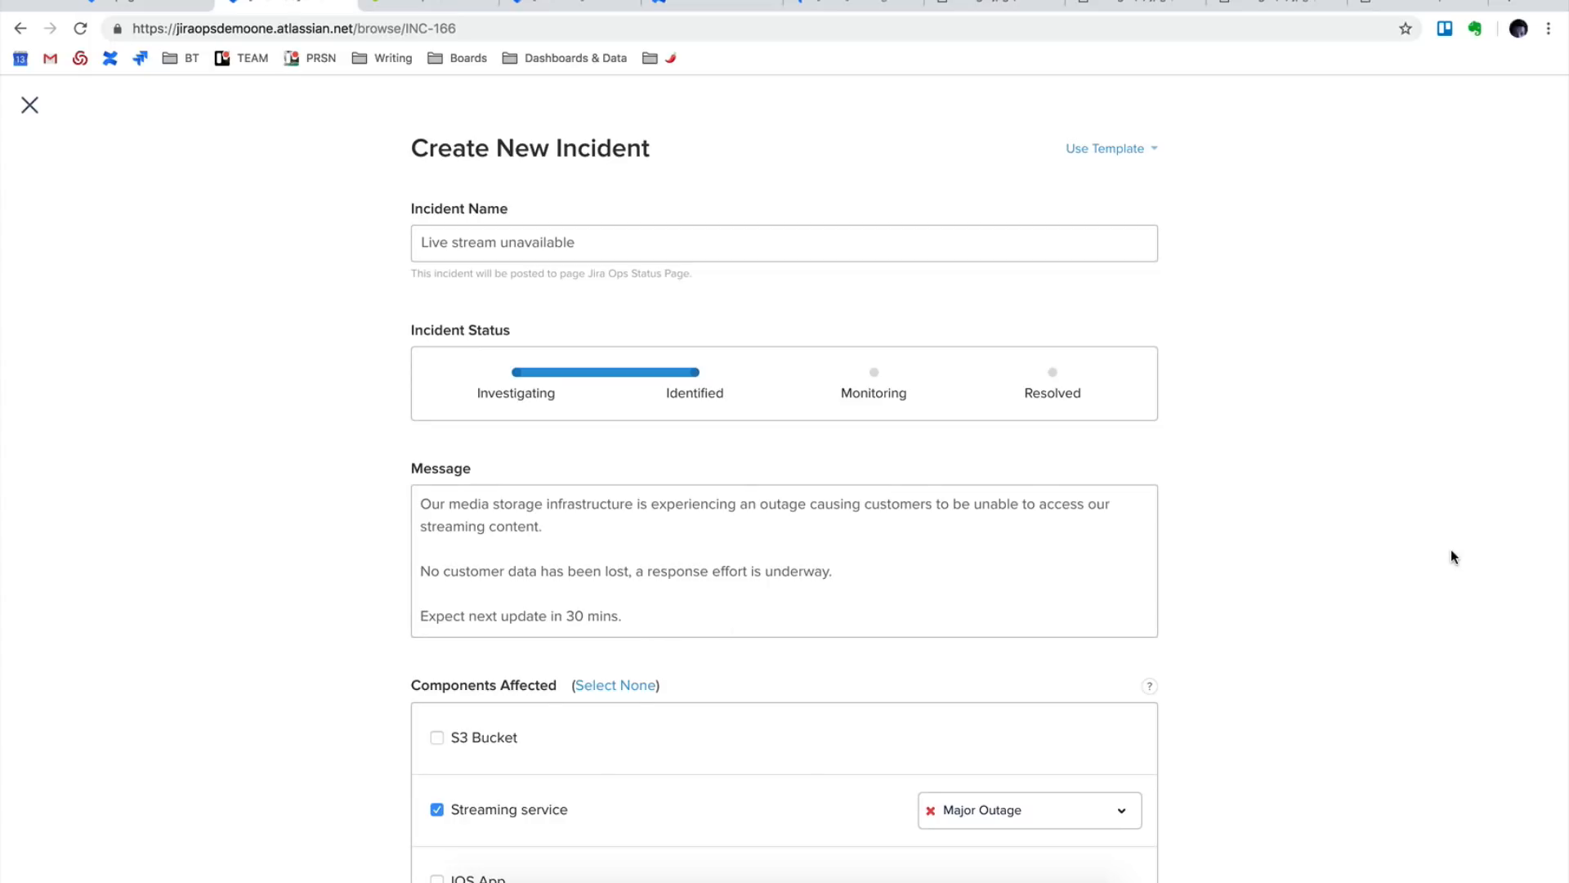
scroll(1375, 538, down, 4)
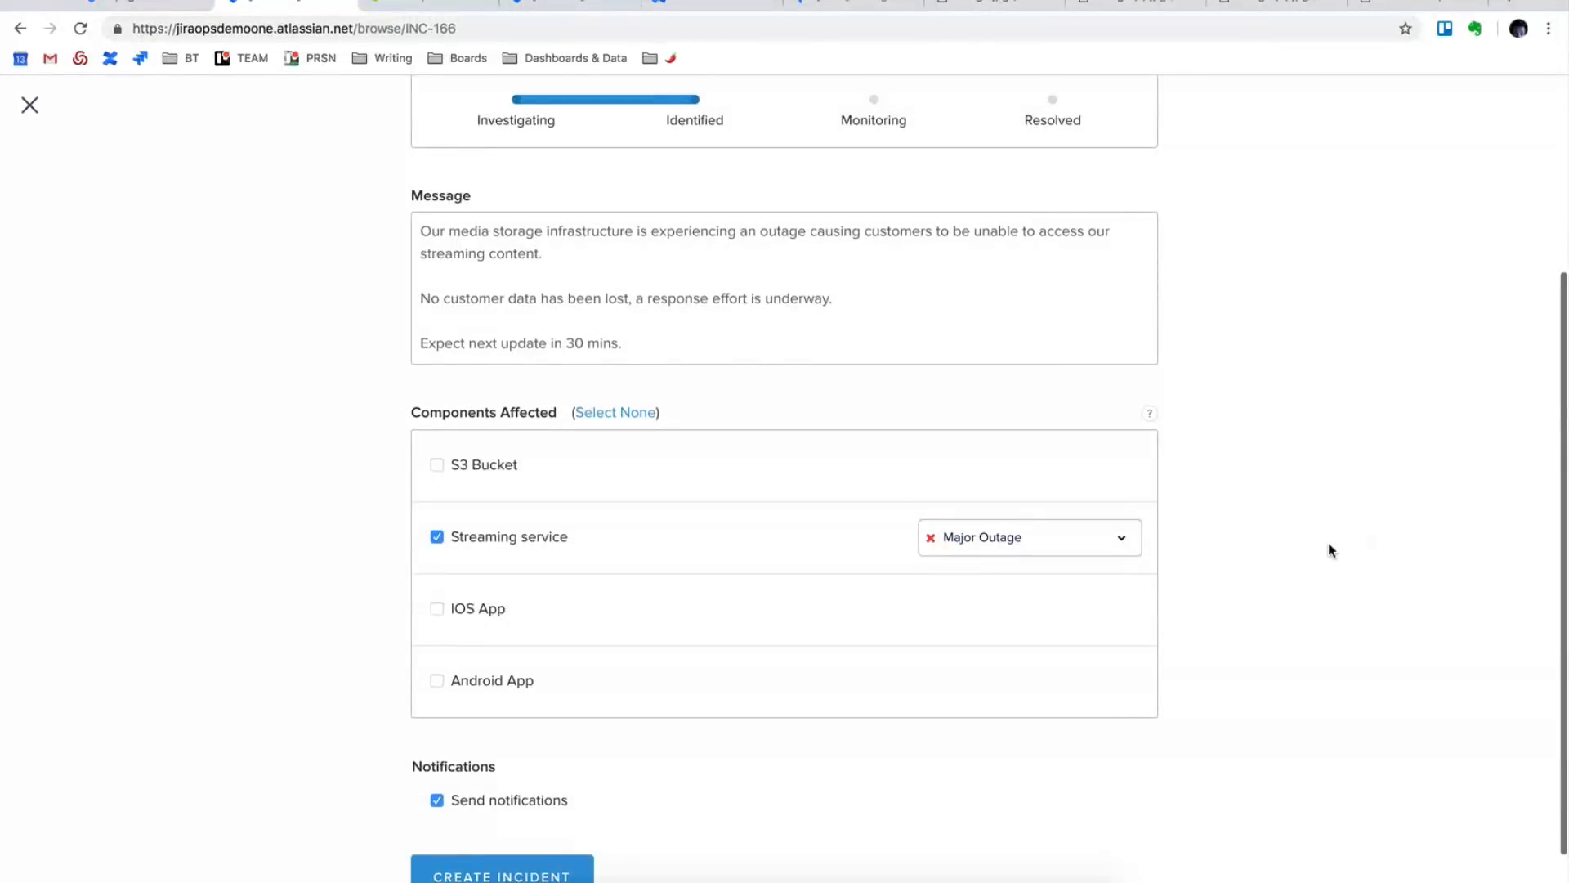
click(501, 867)
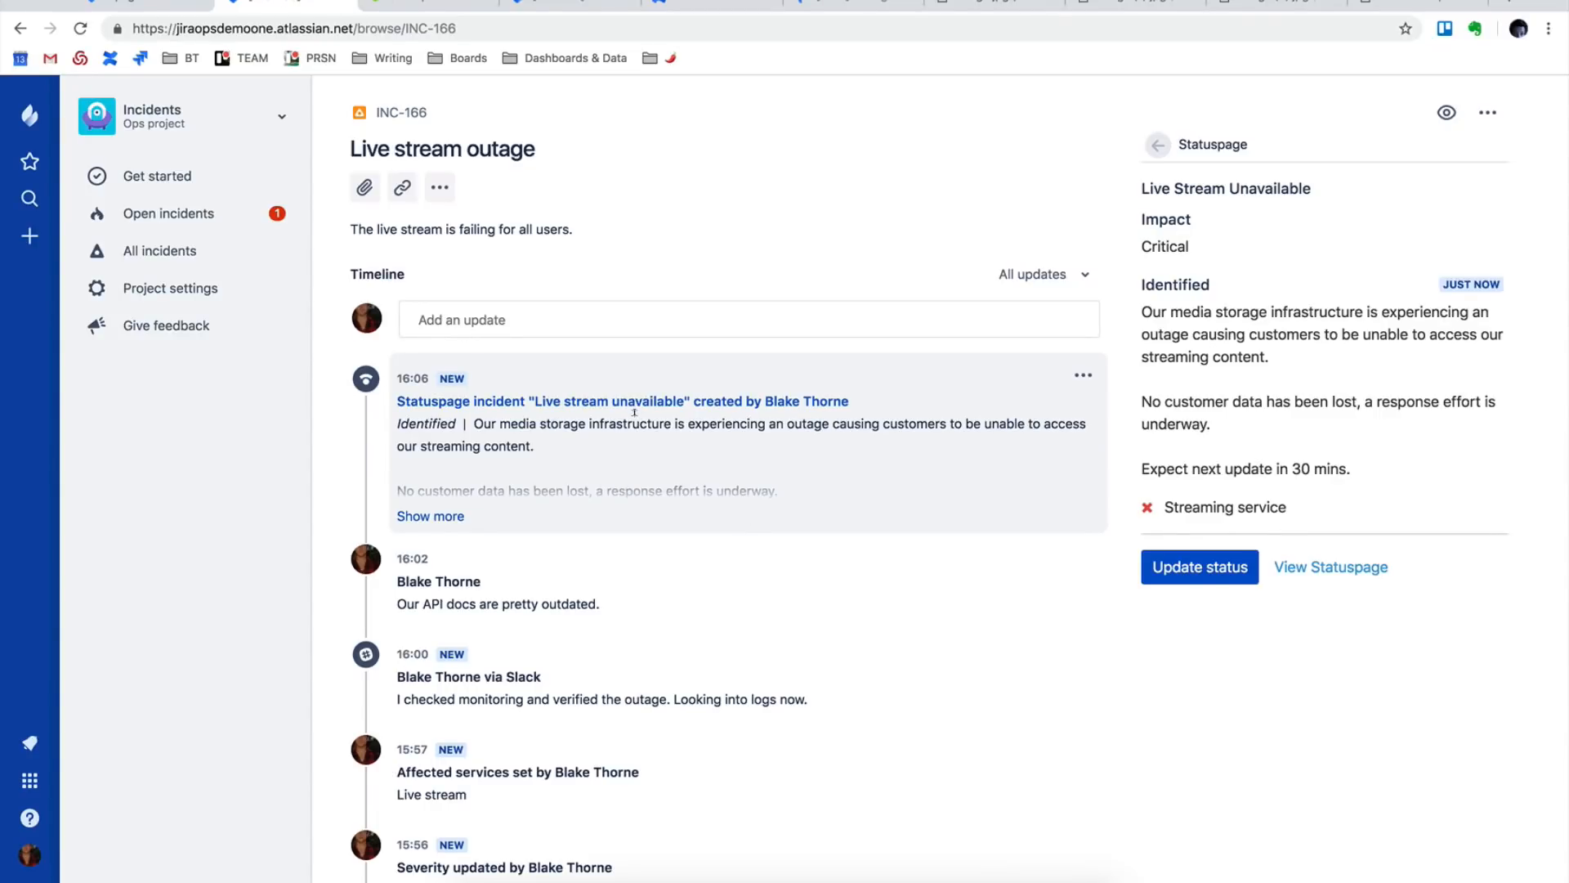
Look through the INC-166 timeline and return from the Statuspage details to the incident's fields.
scroll(569, 448, down, 4)
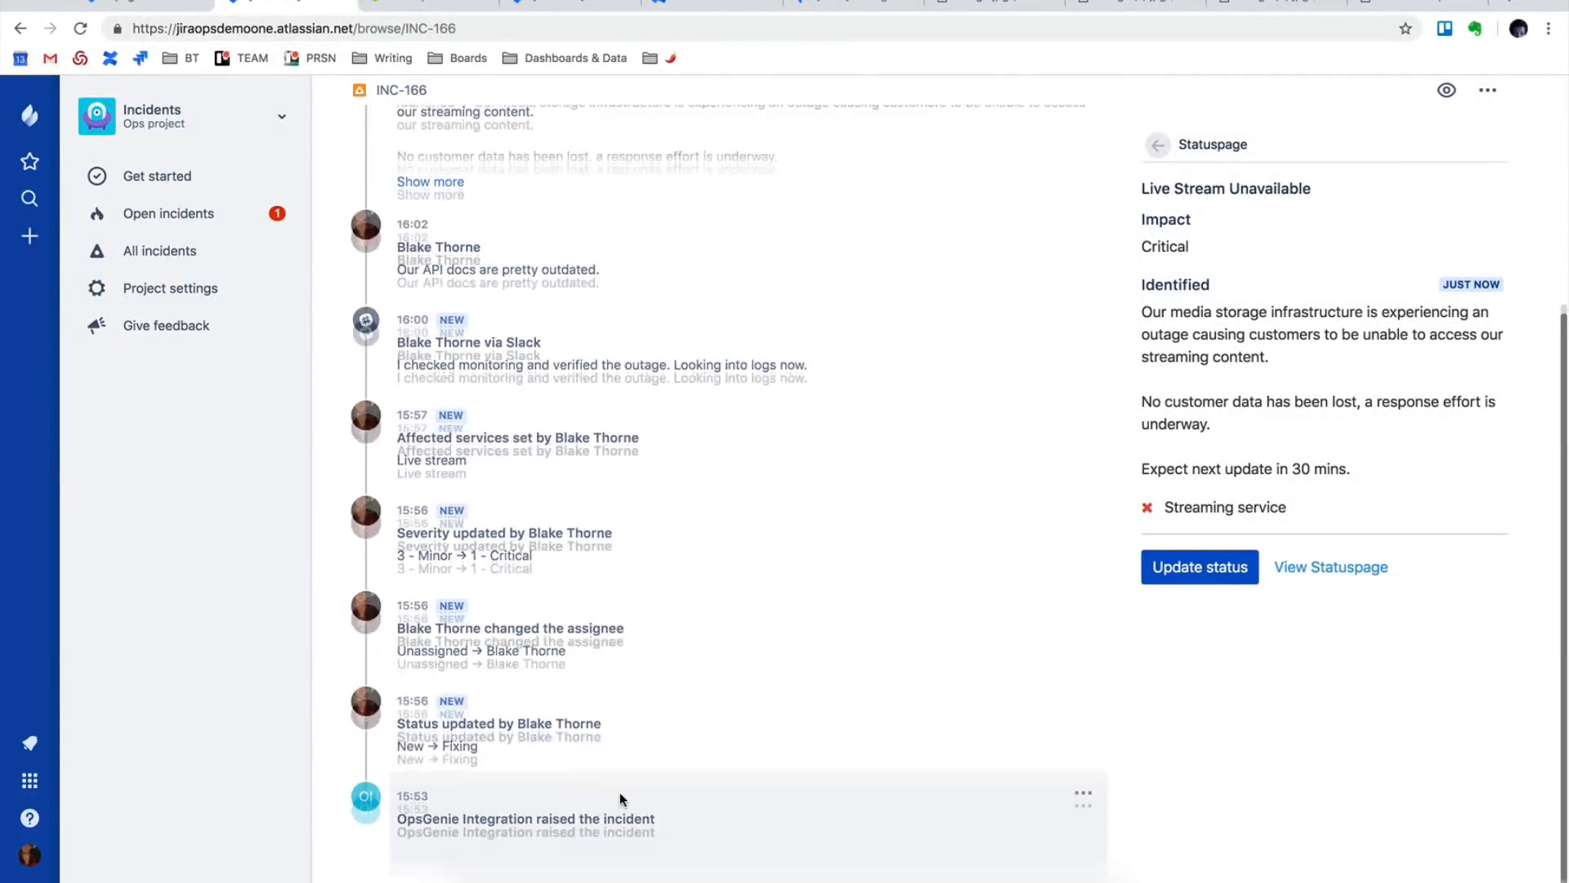
scroll(619, 797, up, 3)
scroll(620, 792, up, 1)
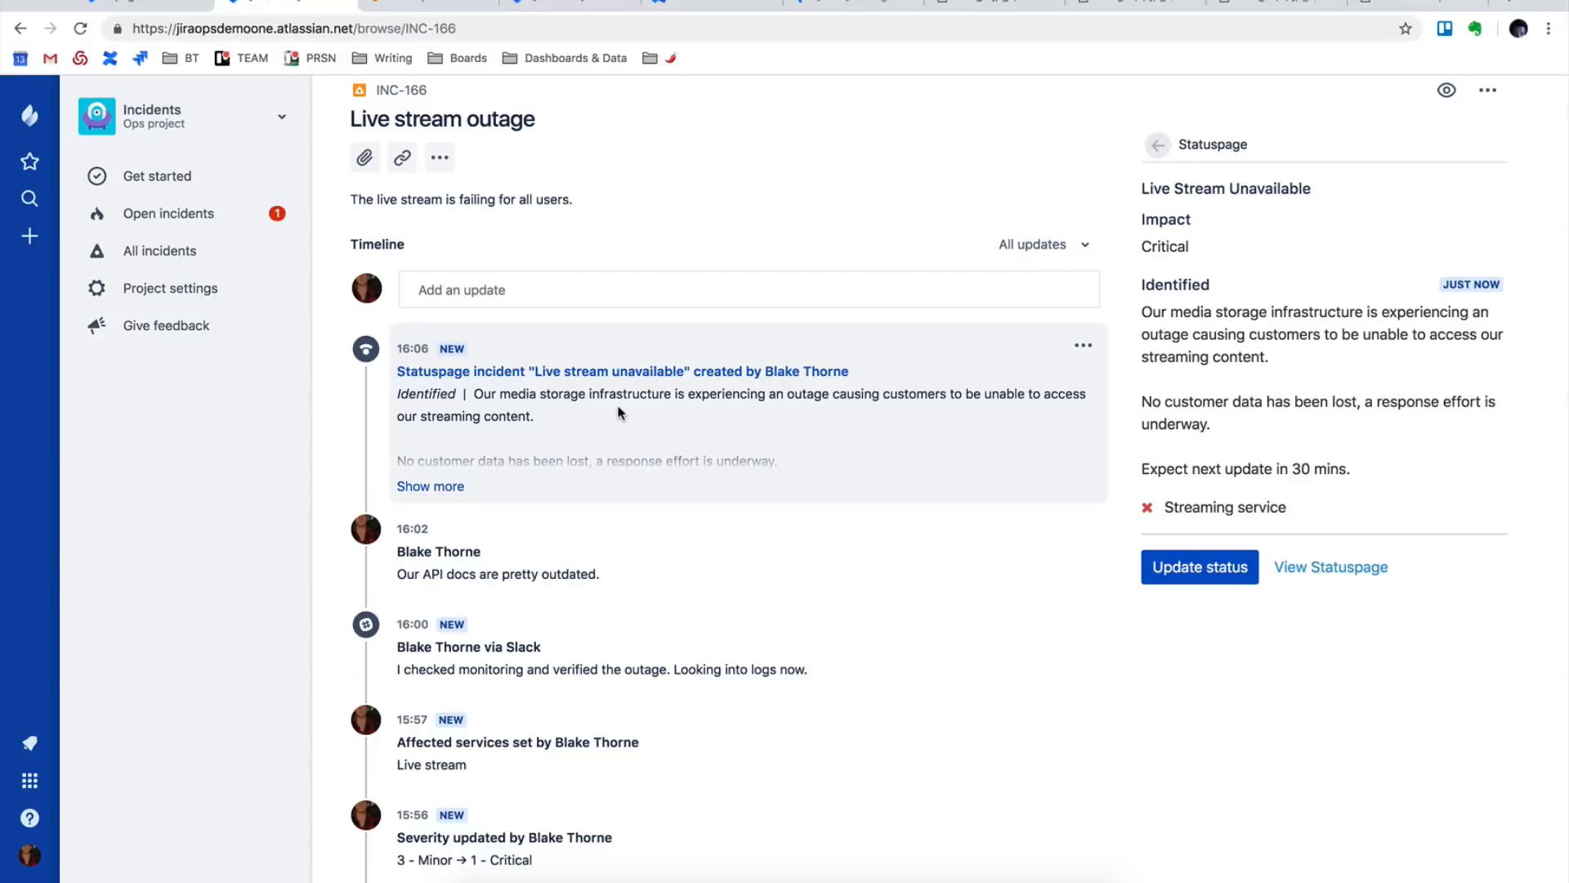
click(1157, 145)
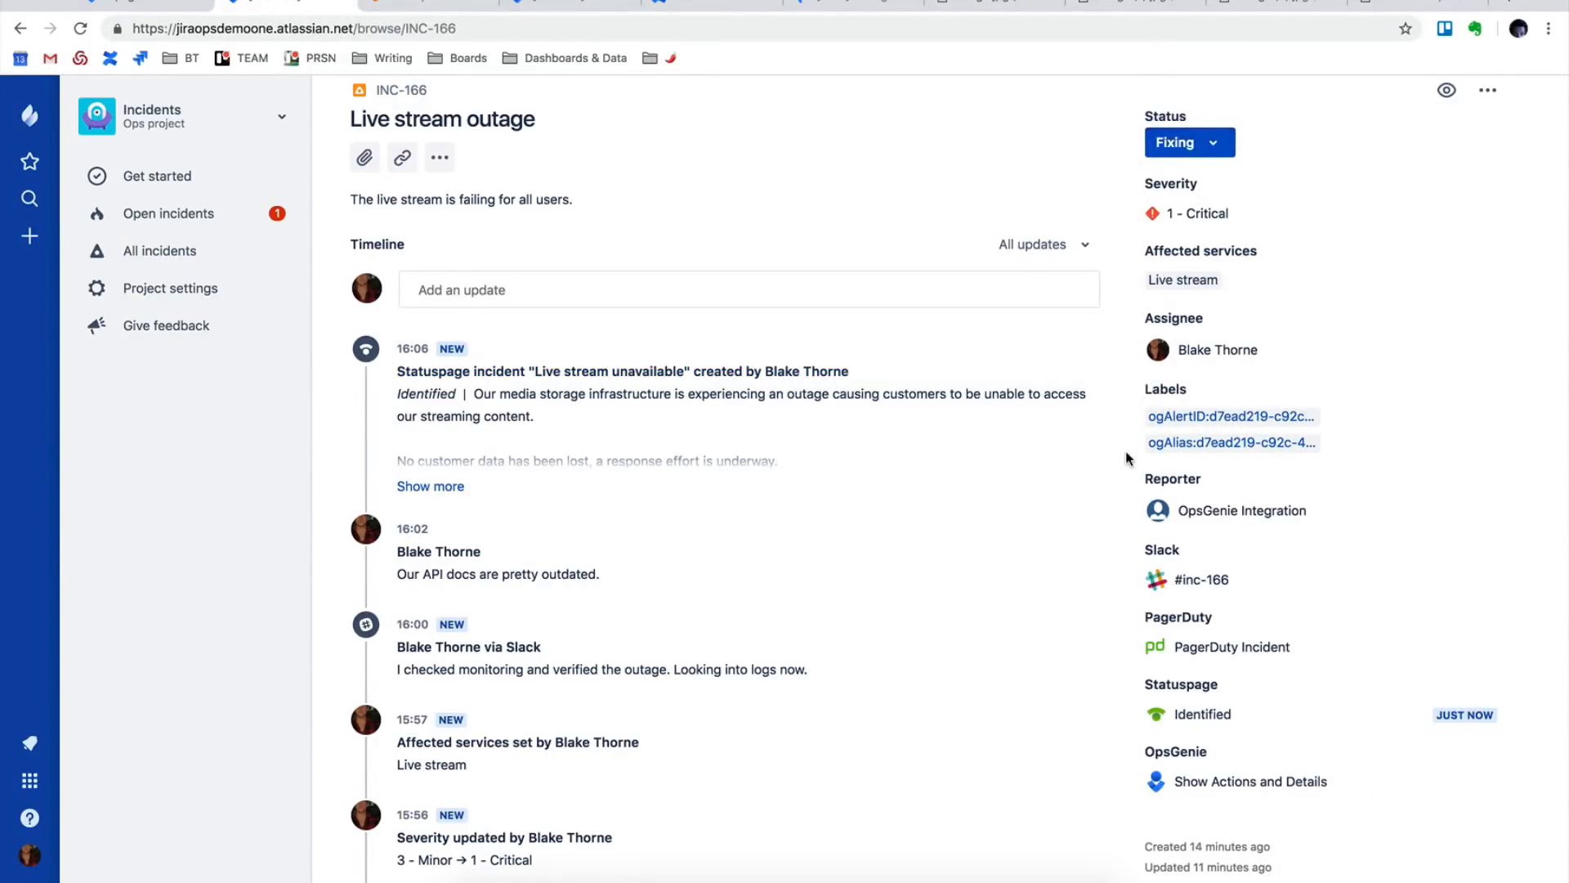
Check the published "Live stream unavailable" incident on the public status page, and switch back to INC-166 in Jira.
scroll(1128, 456, down, 1)
scroll(1126, 456, down, 1)
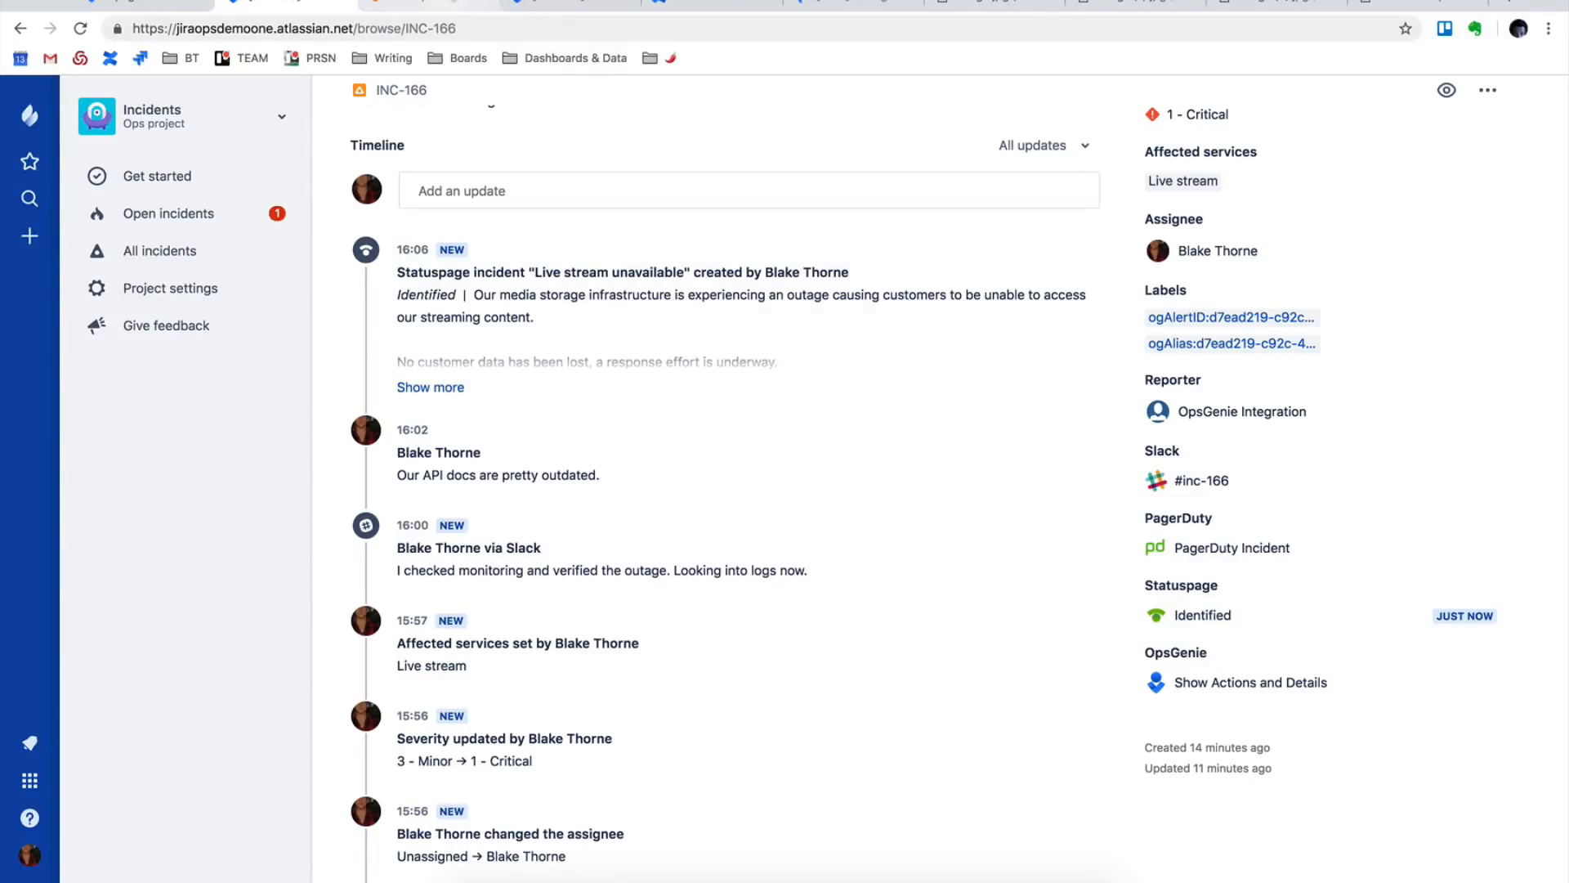
click(457, 6)
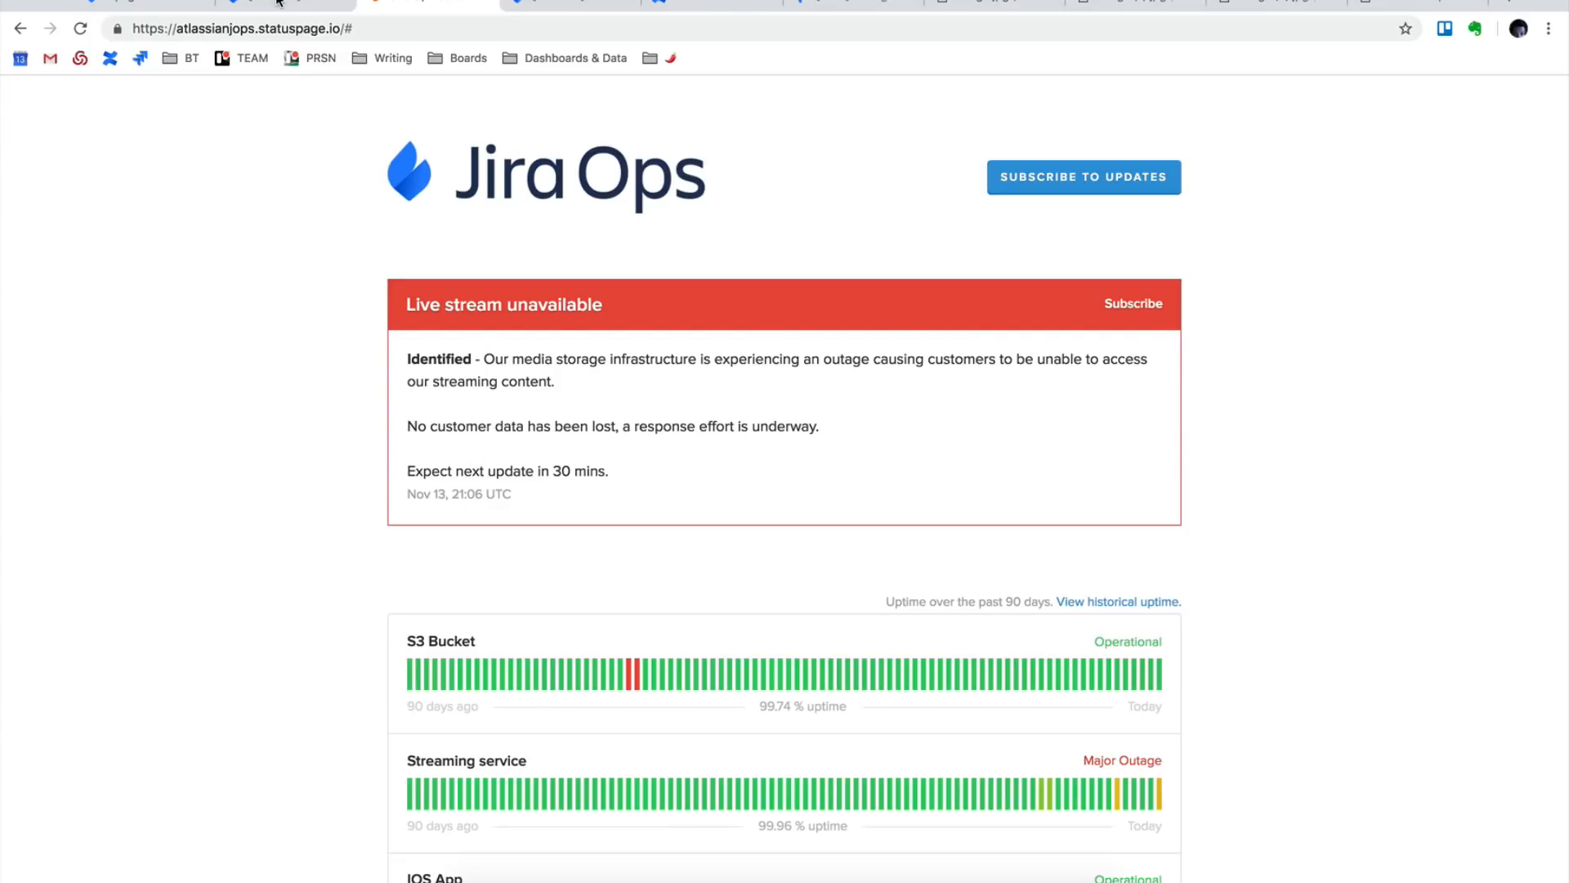
click(224, 6)
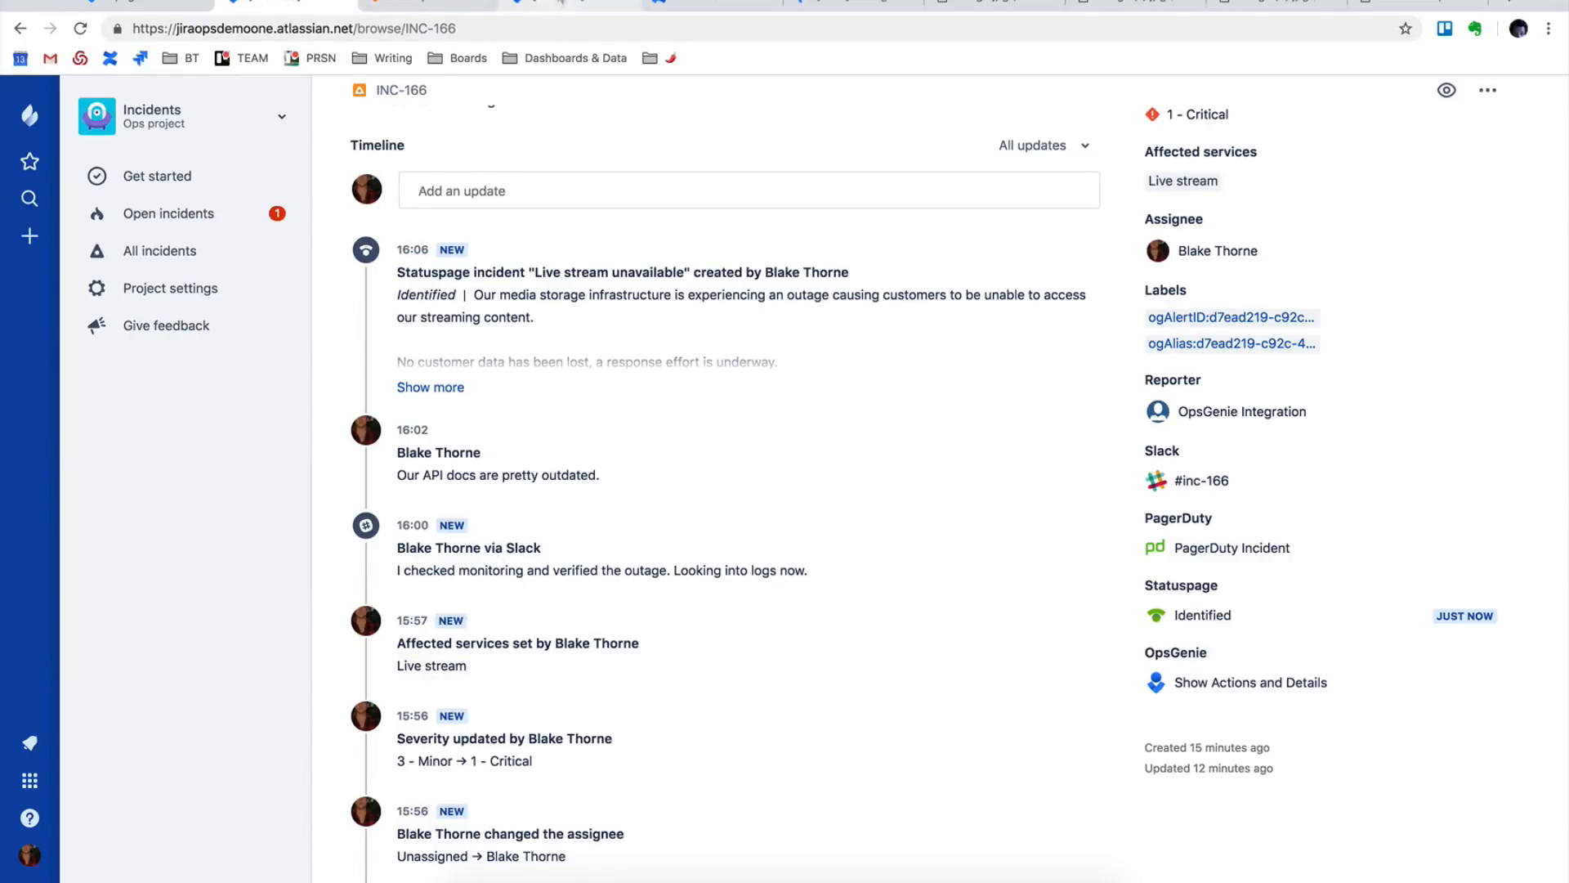
Review the resolved INC-158 incident's timeline, expanding the update that lists the related help desk tickets.
click(570, 10)
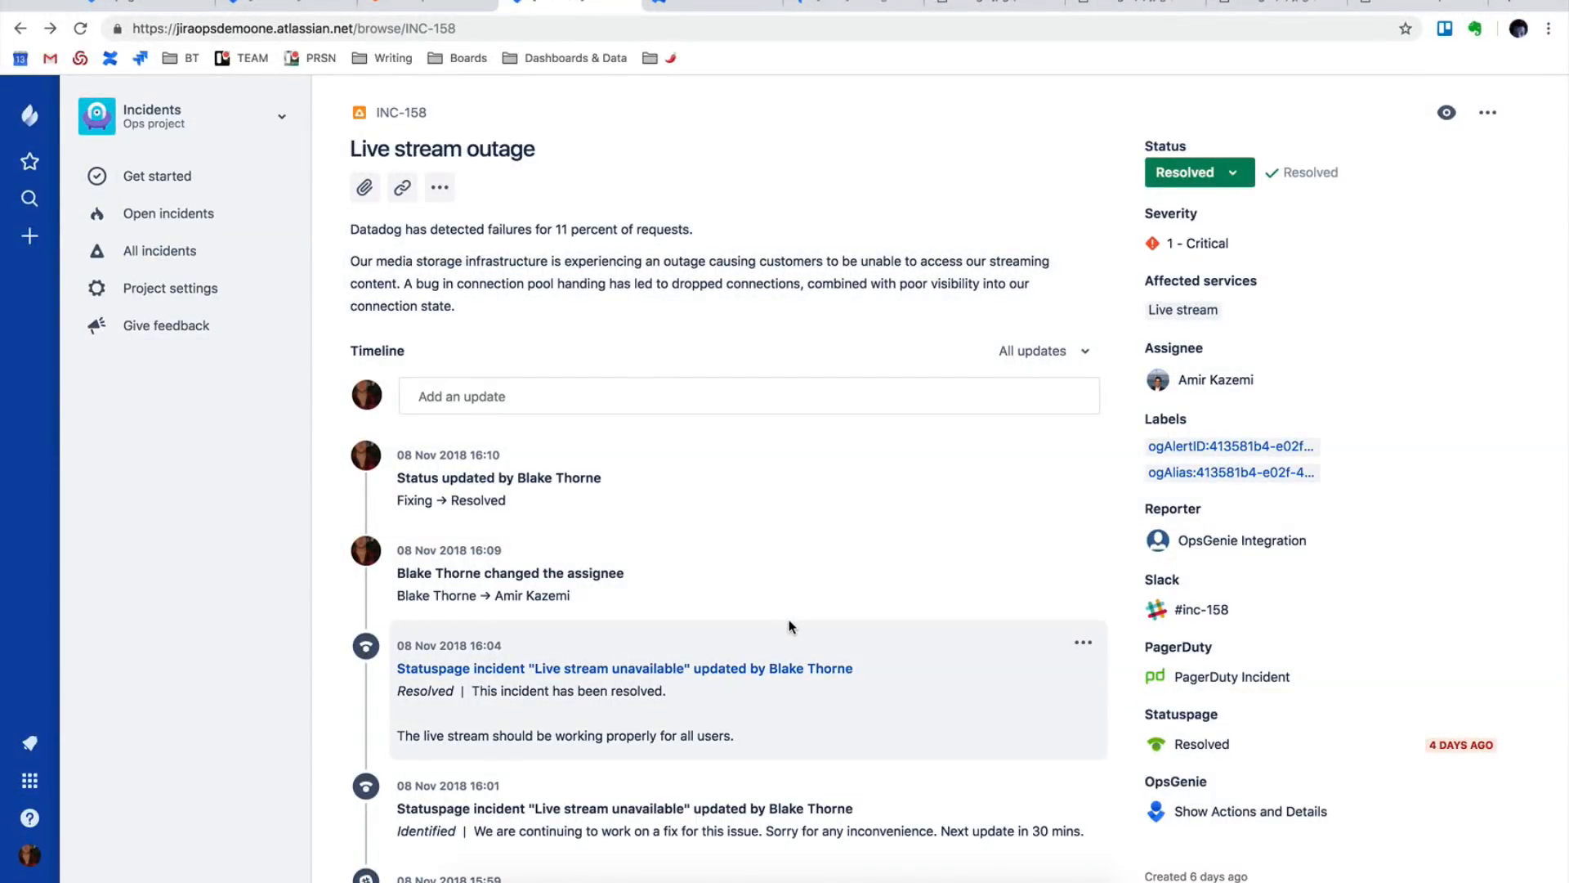
scroll(790, 627, down, 3)
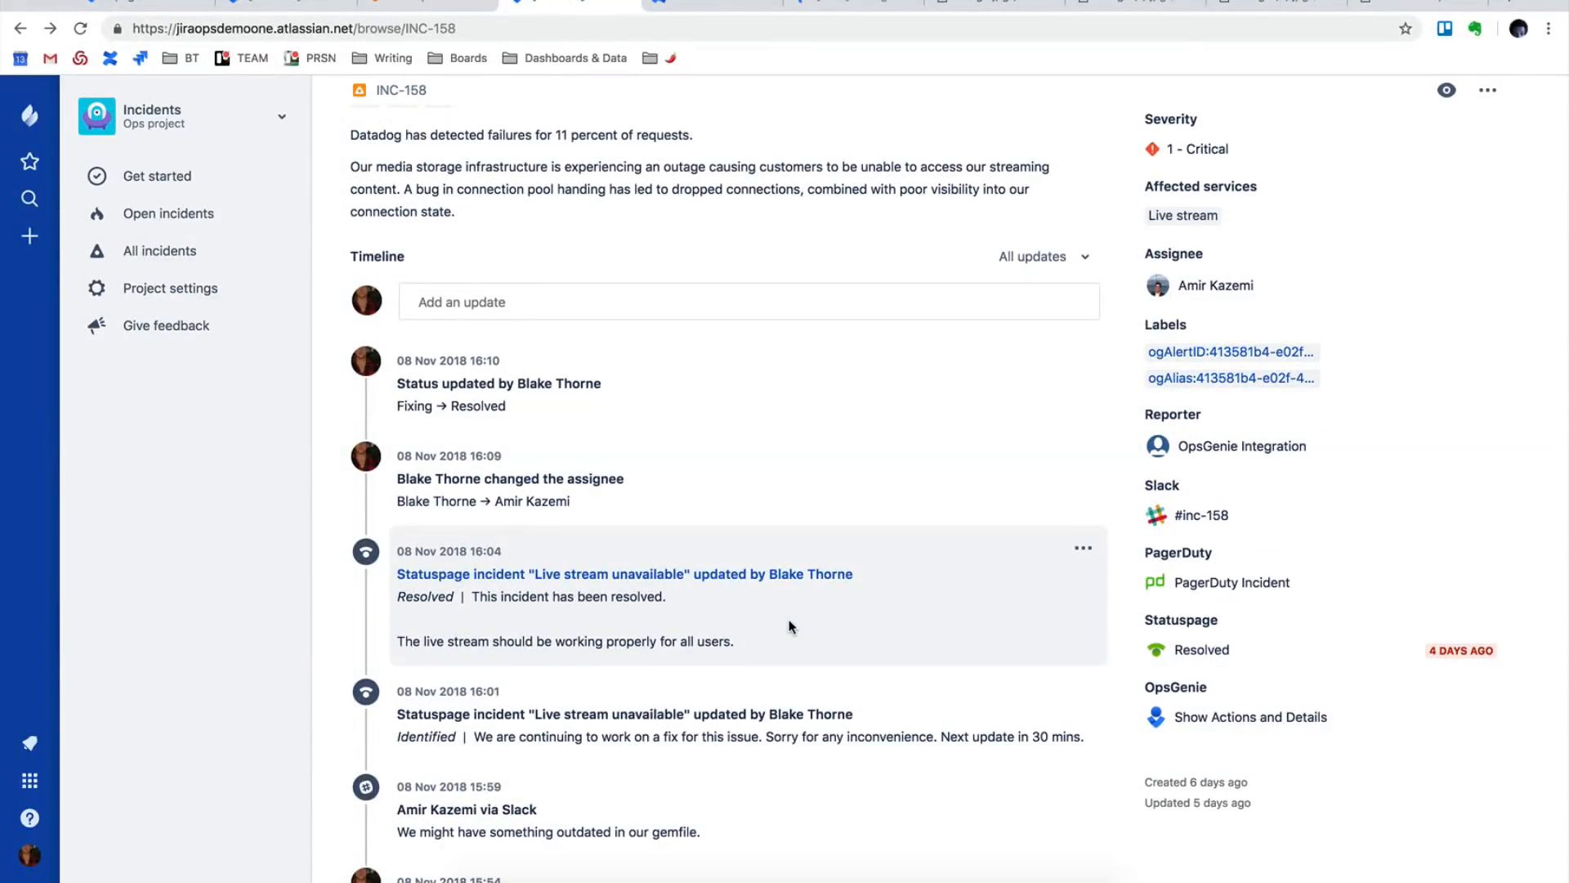
scroll(791, 627, down, 3)
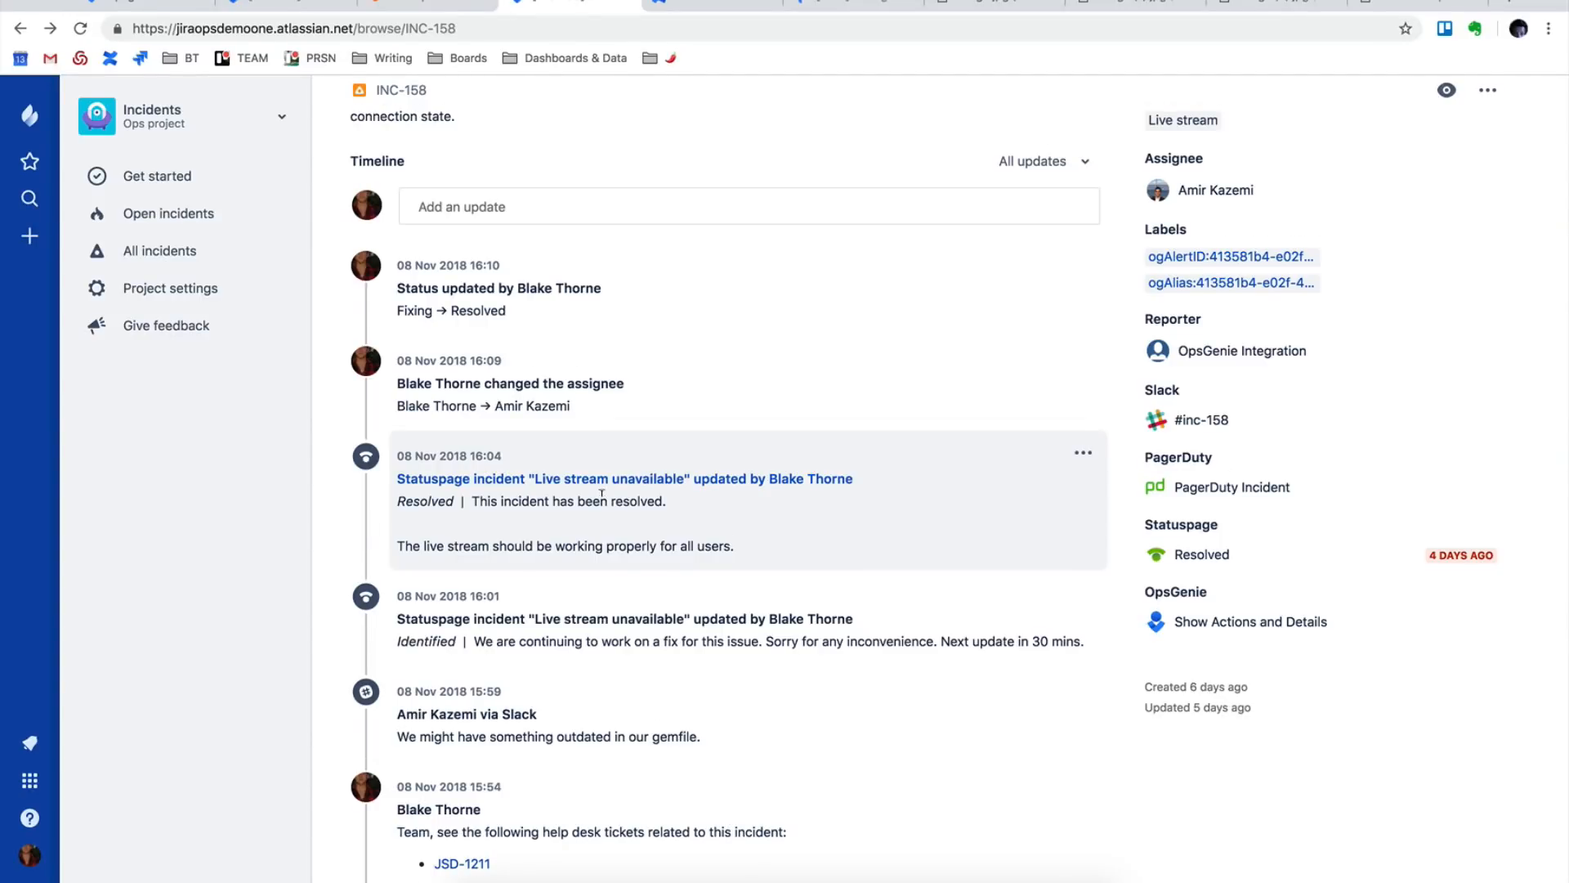
scroll(602, 492, down, 3)
click(412, 730)
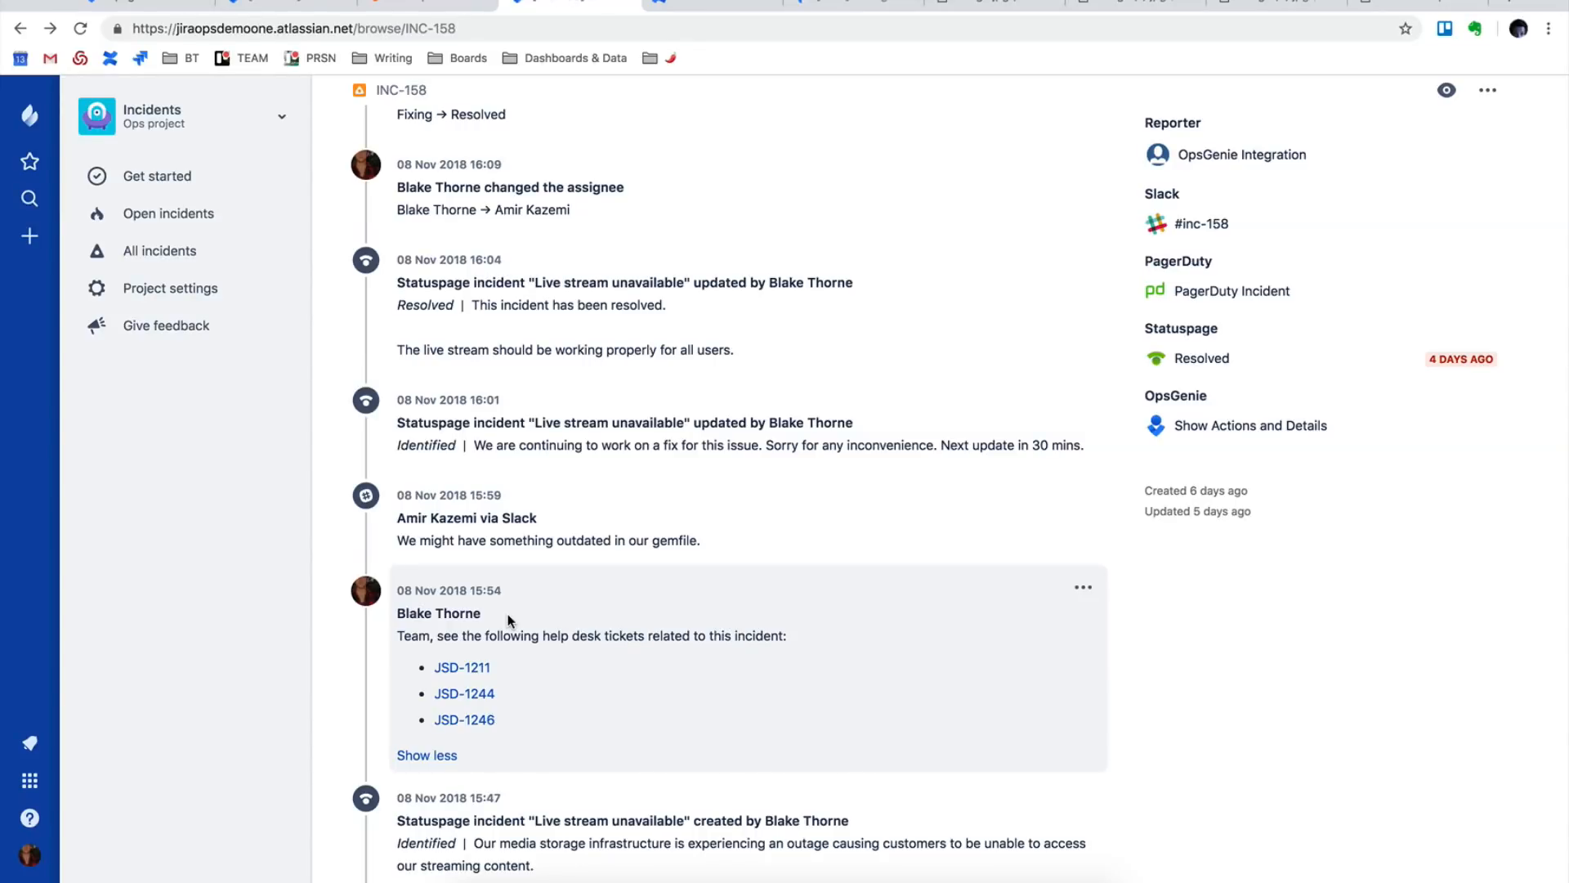
scroll(563, 685, up, 2)
scroll(563, 685, up, 3)
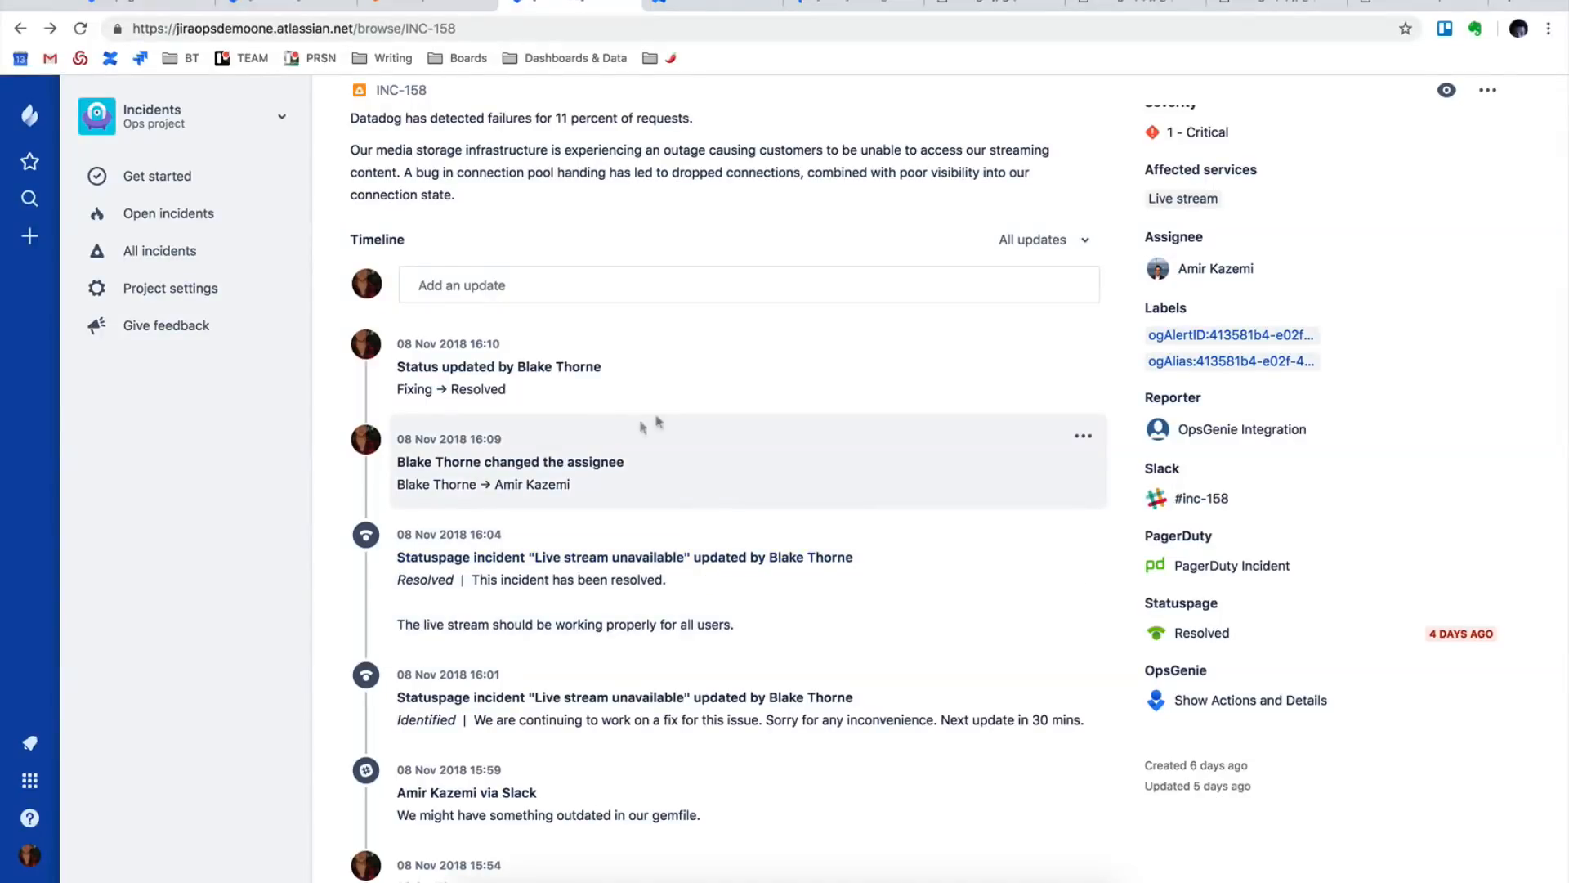
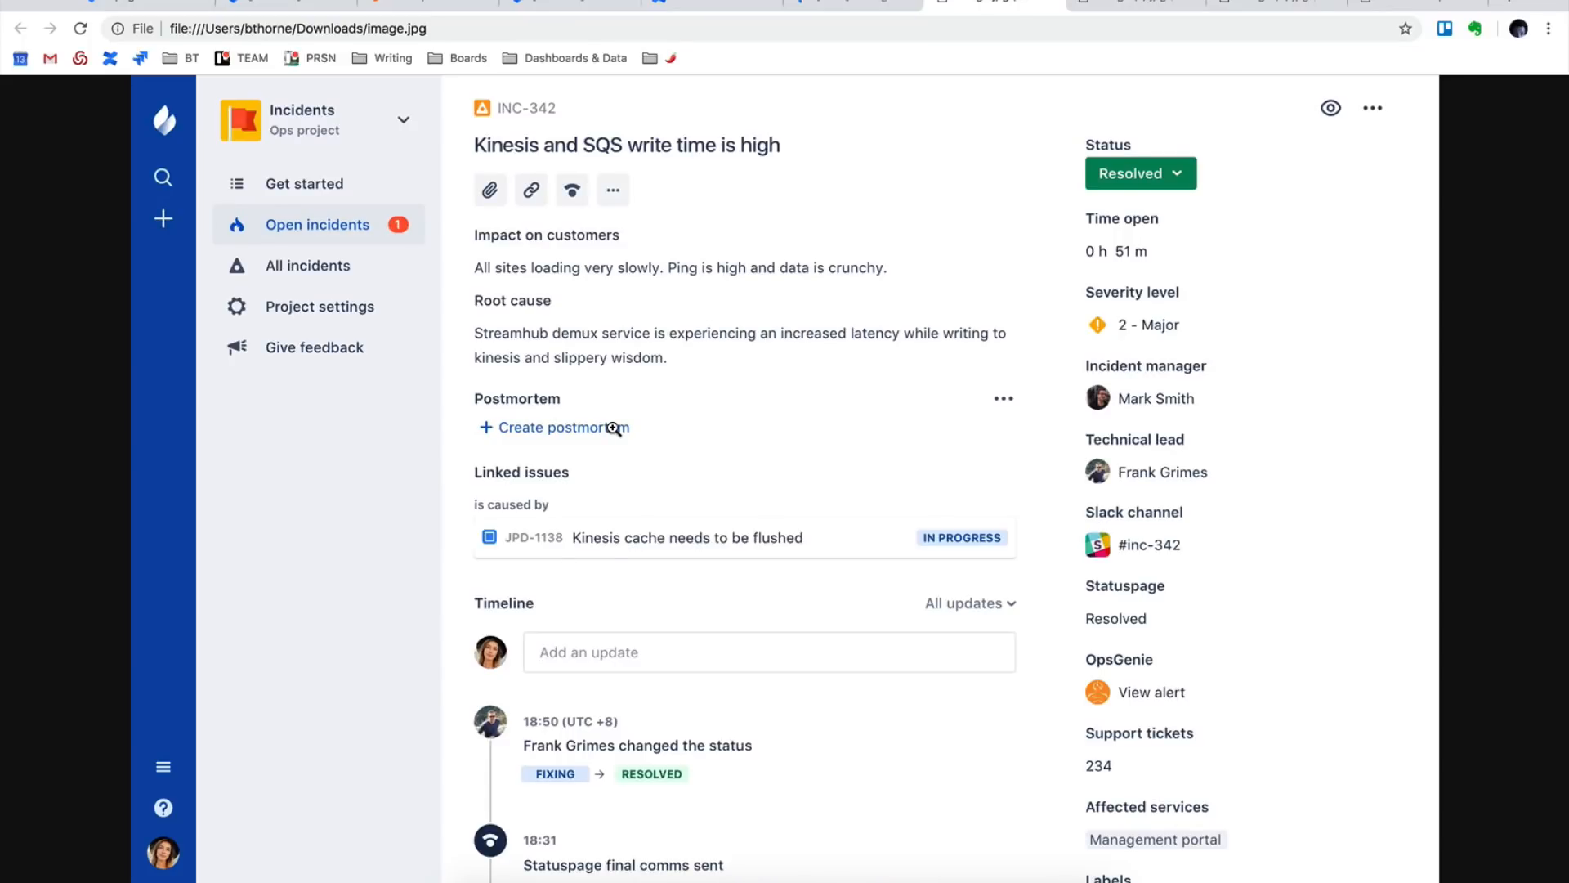
Switch to the "INC-543 Live stream failure" postmortem in Confluence and examine its incident details, summary and timeline.
click(700, 6)
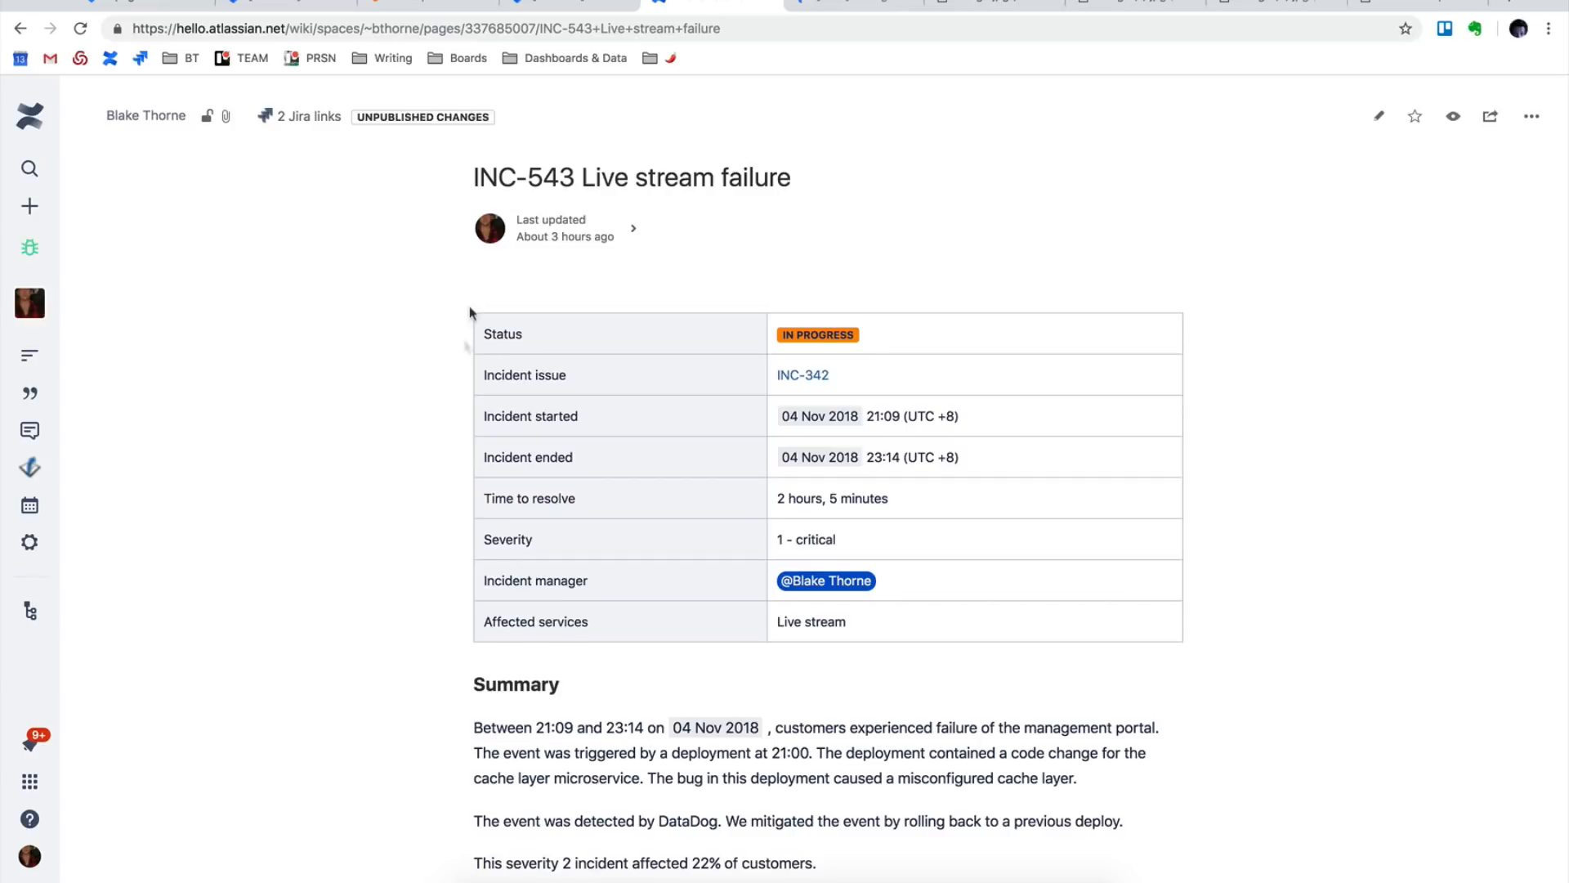
scroll(445, 590, down, 5)
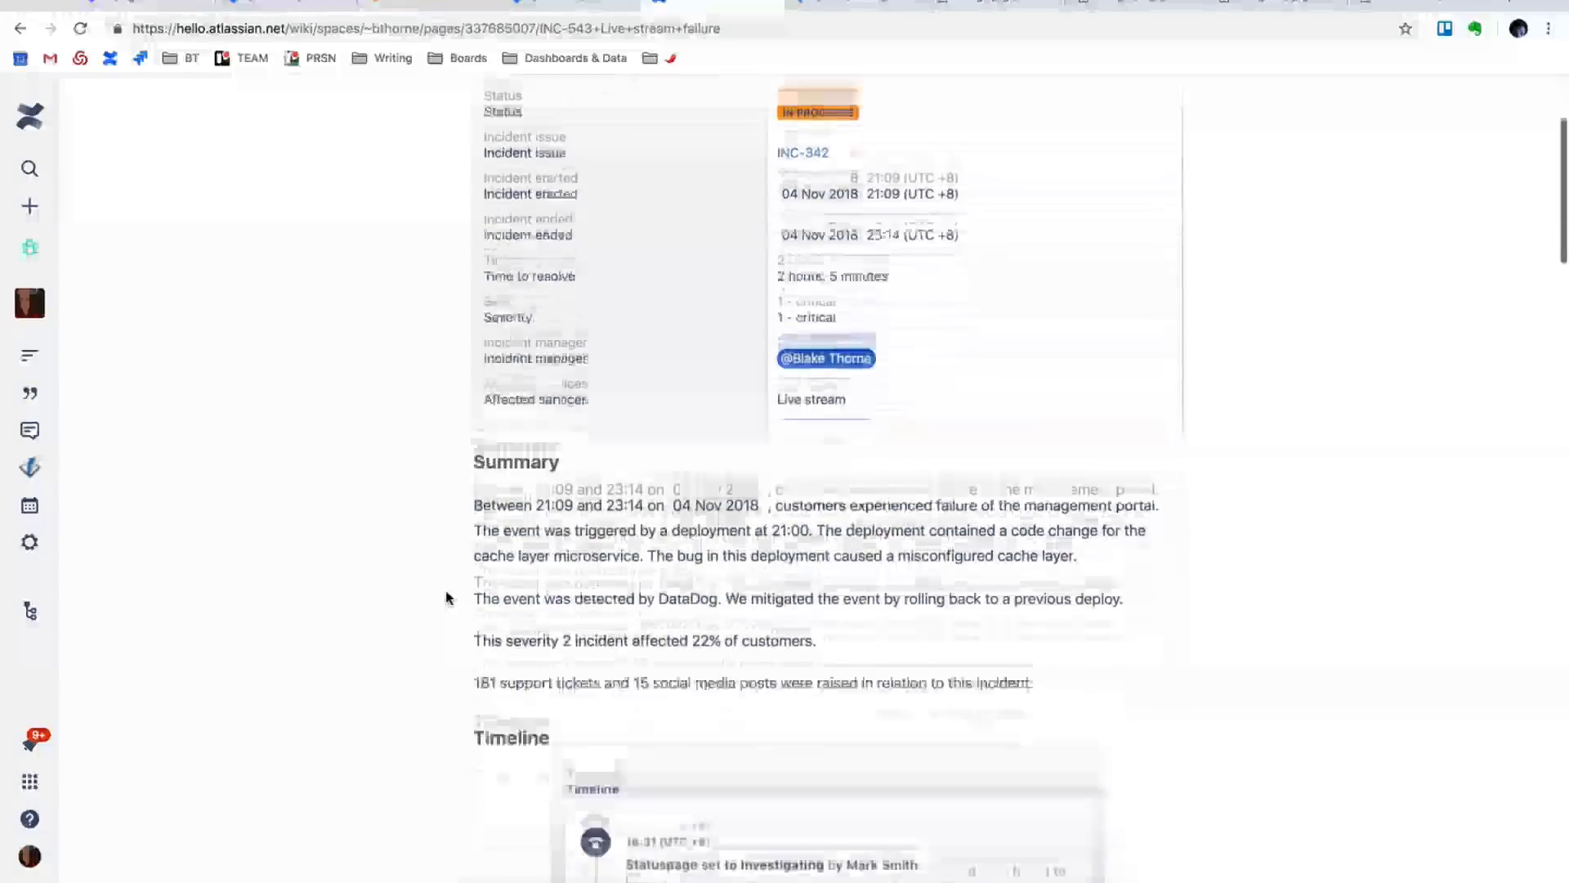
scroll(446, 590, down, 5)
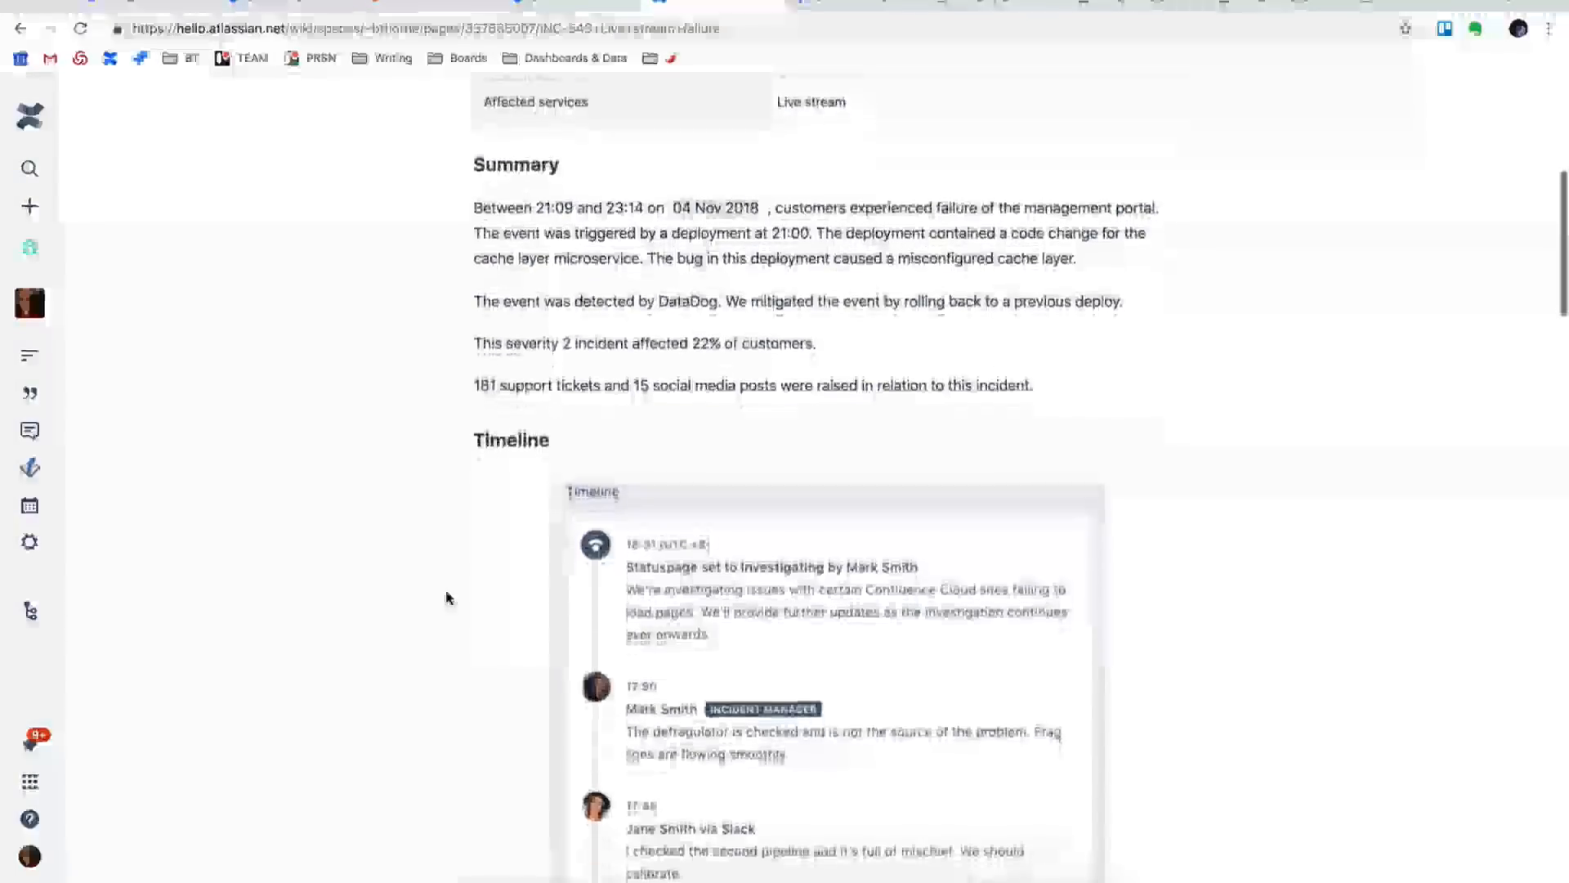
scroll(444, 590, down, 2)
scroll(445, 590, down, 10)
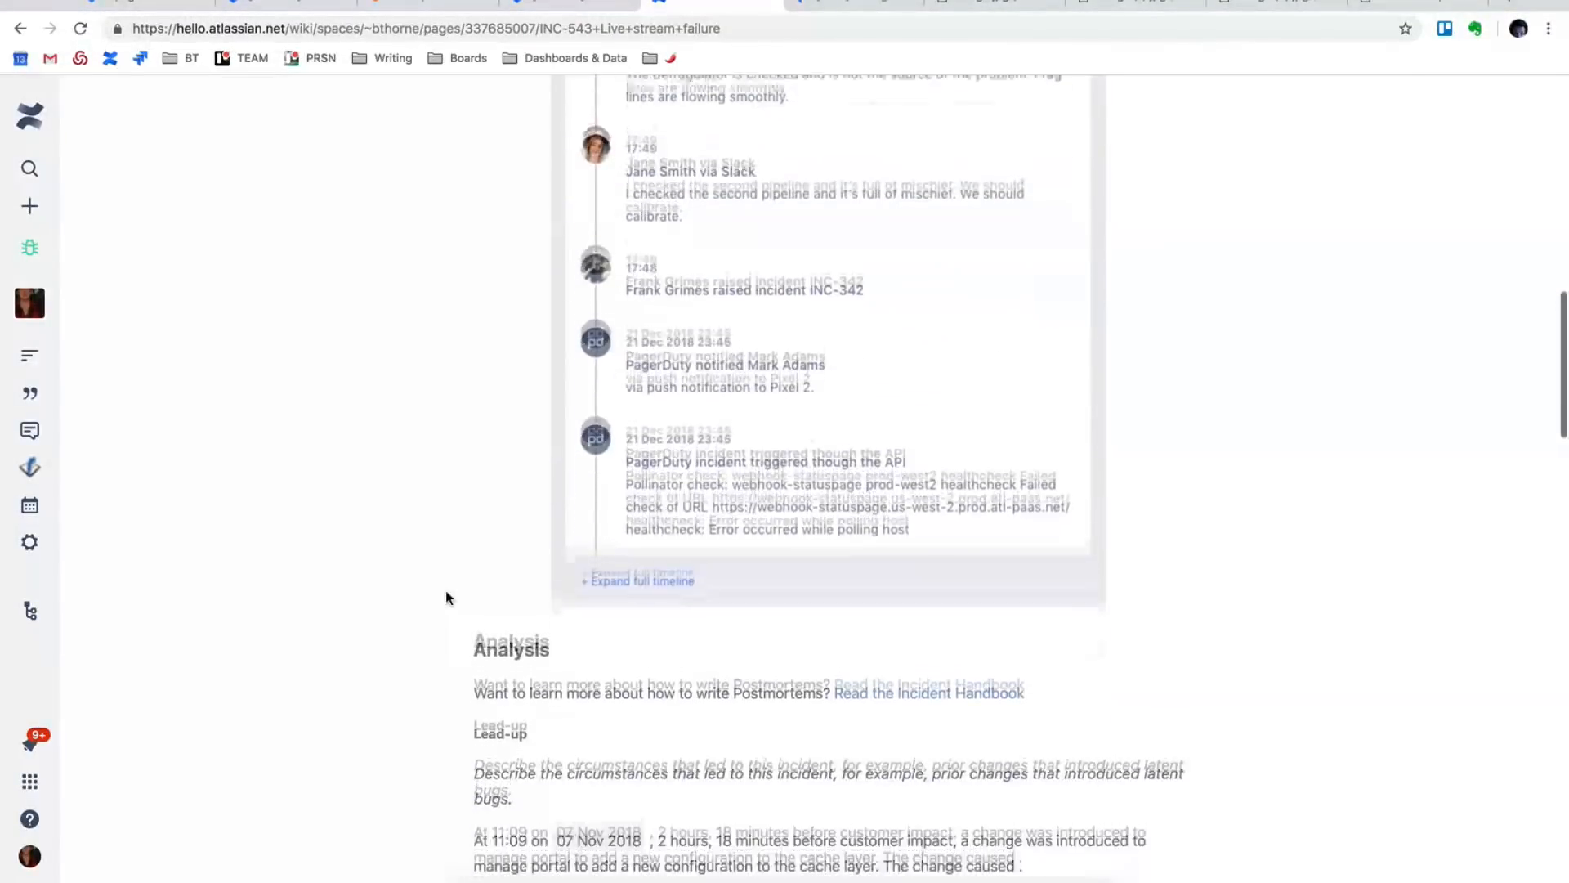
scroll(445, 589, up, 12)
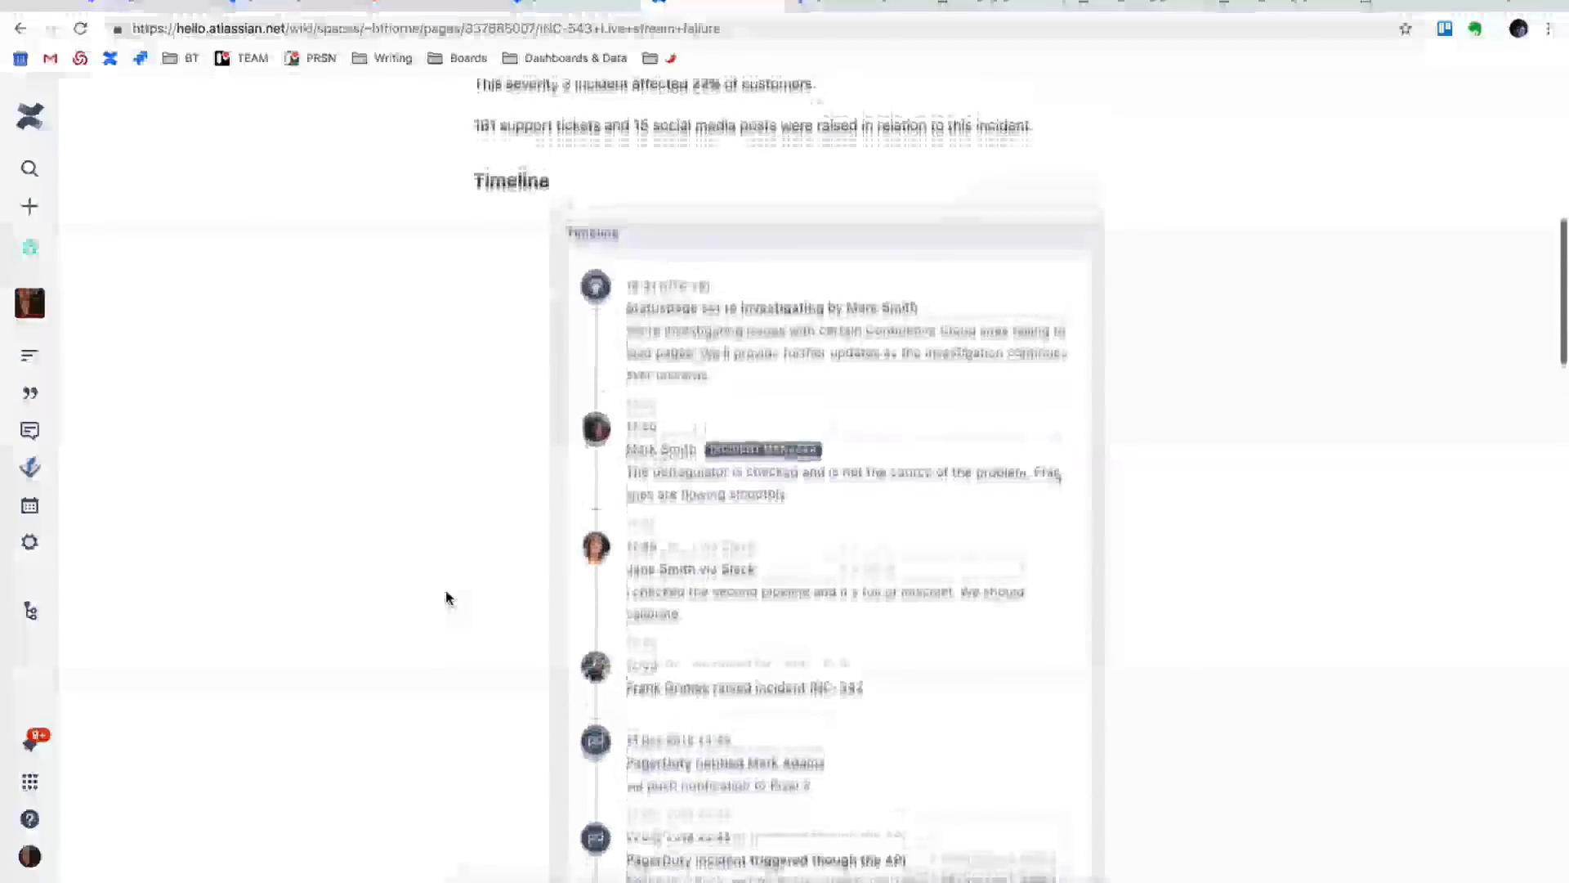
scroll(446, 590, up, 5)
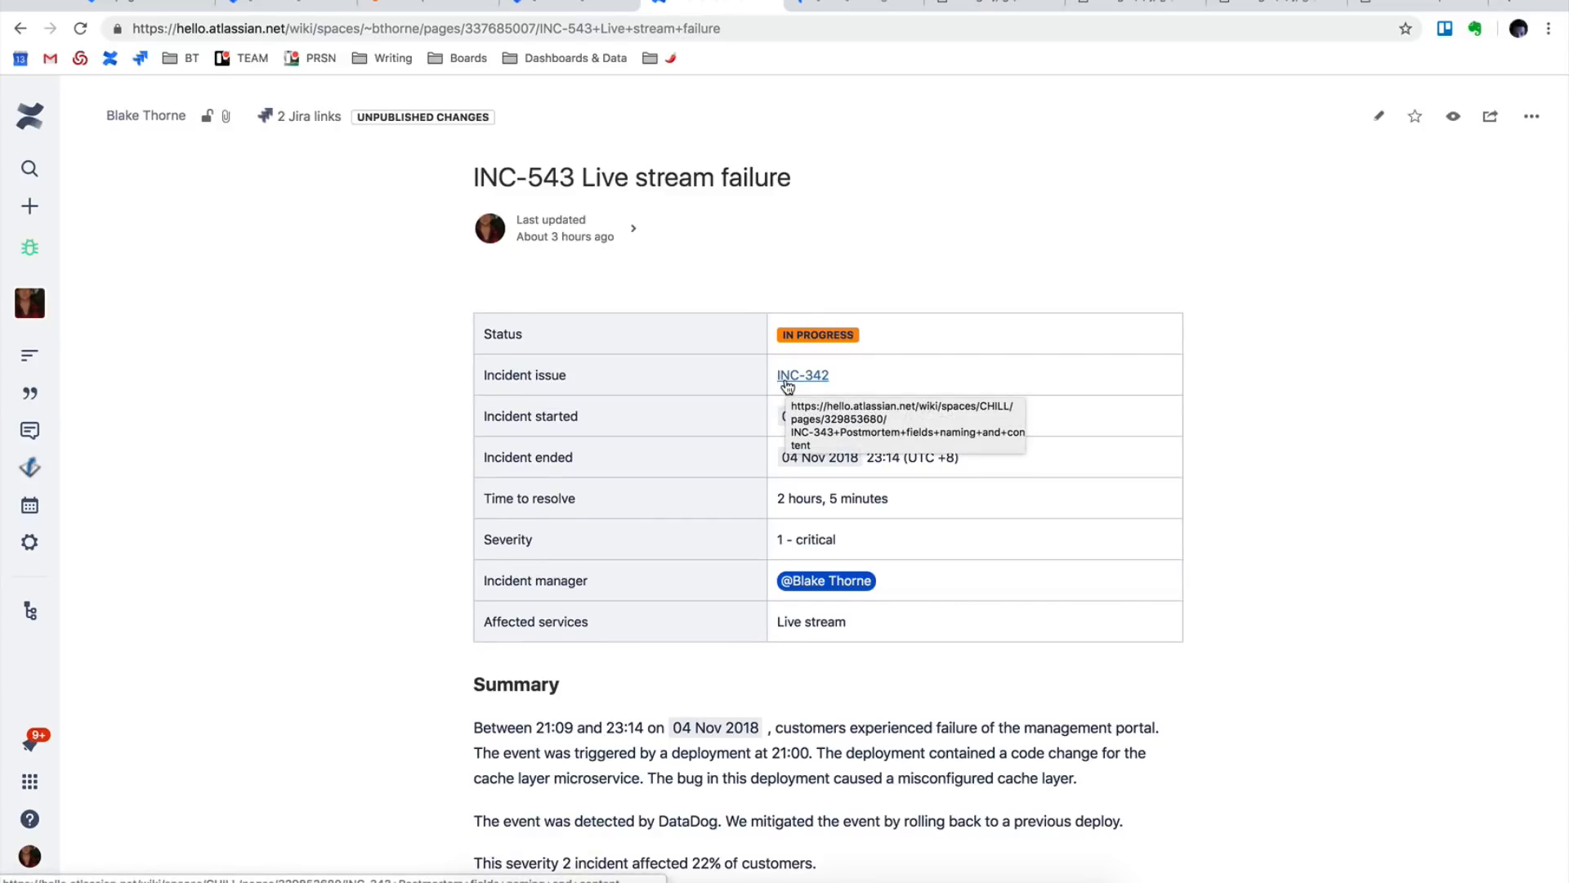
scroll(788, 386, down, 4)
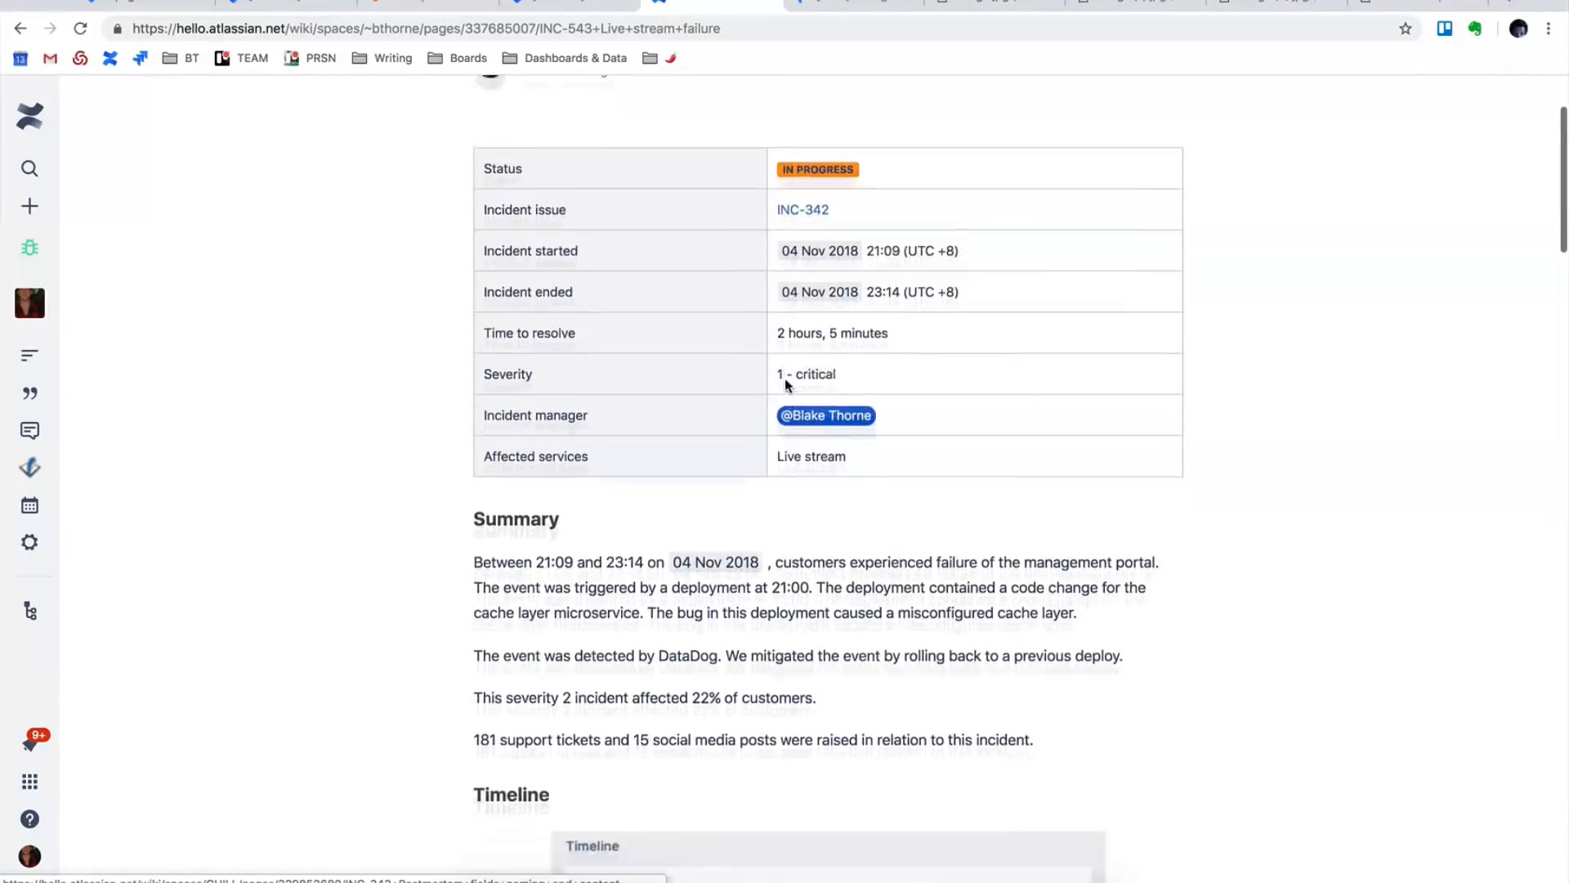
scroll(786, 387, down, 7)
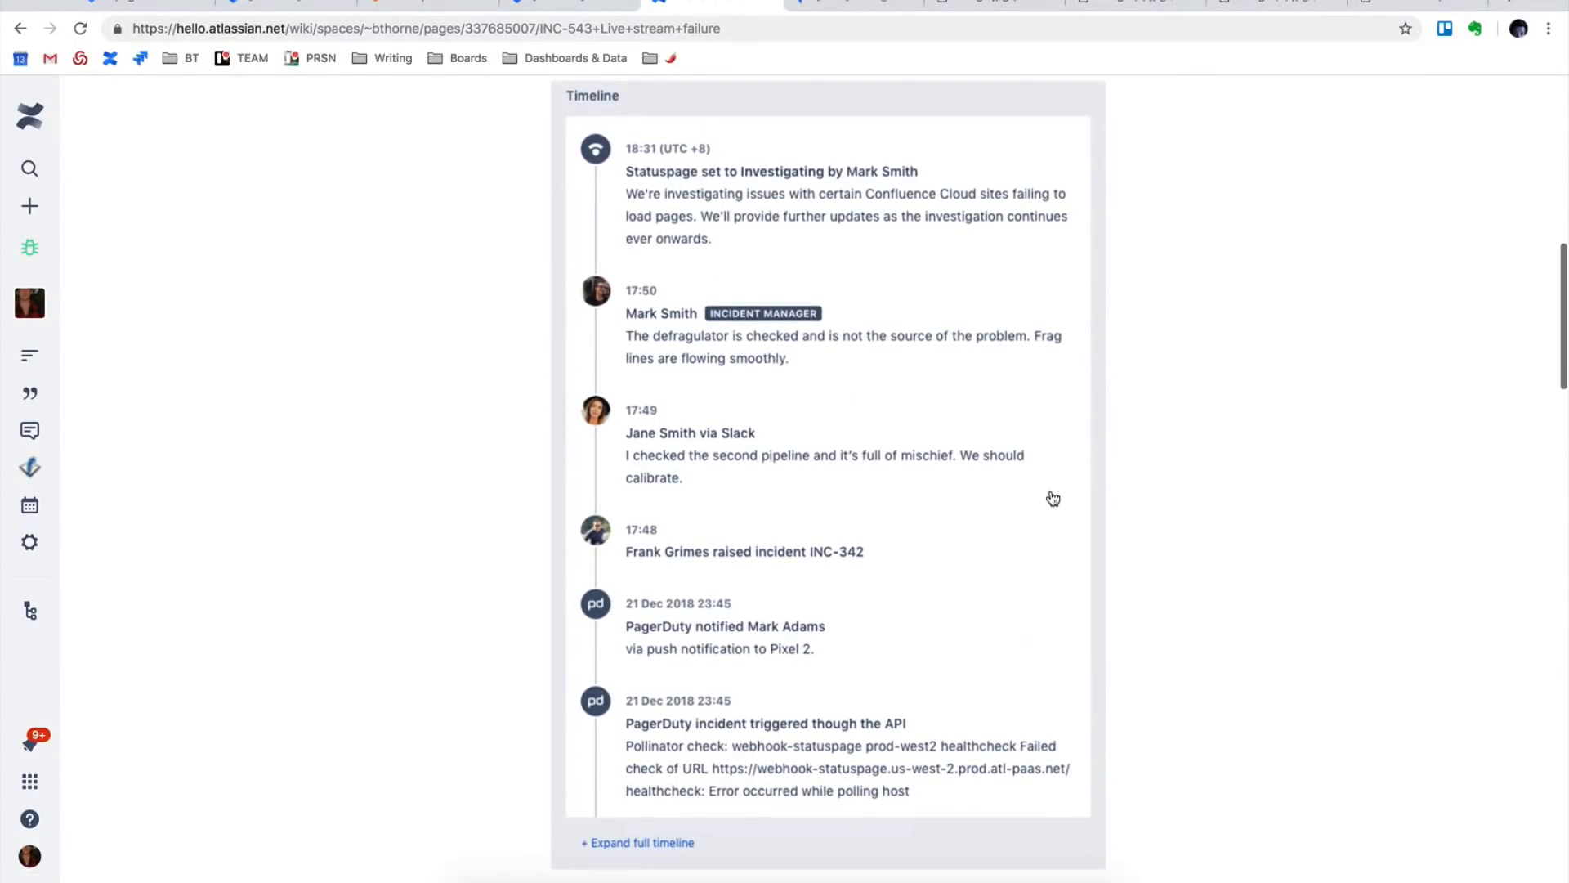
scroll(1054, 497, up, 1)
scroll(1053, 497, up, 1)
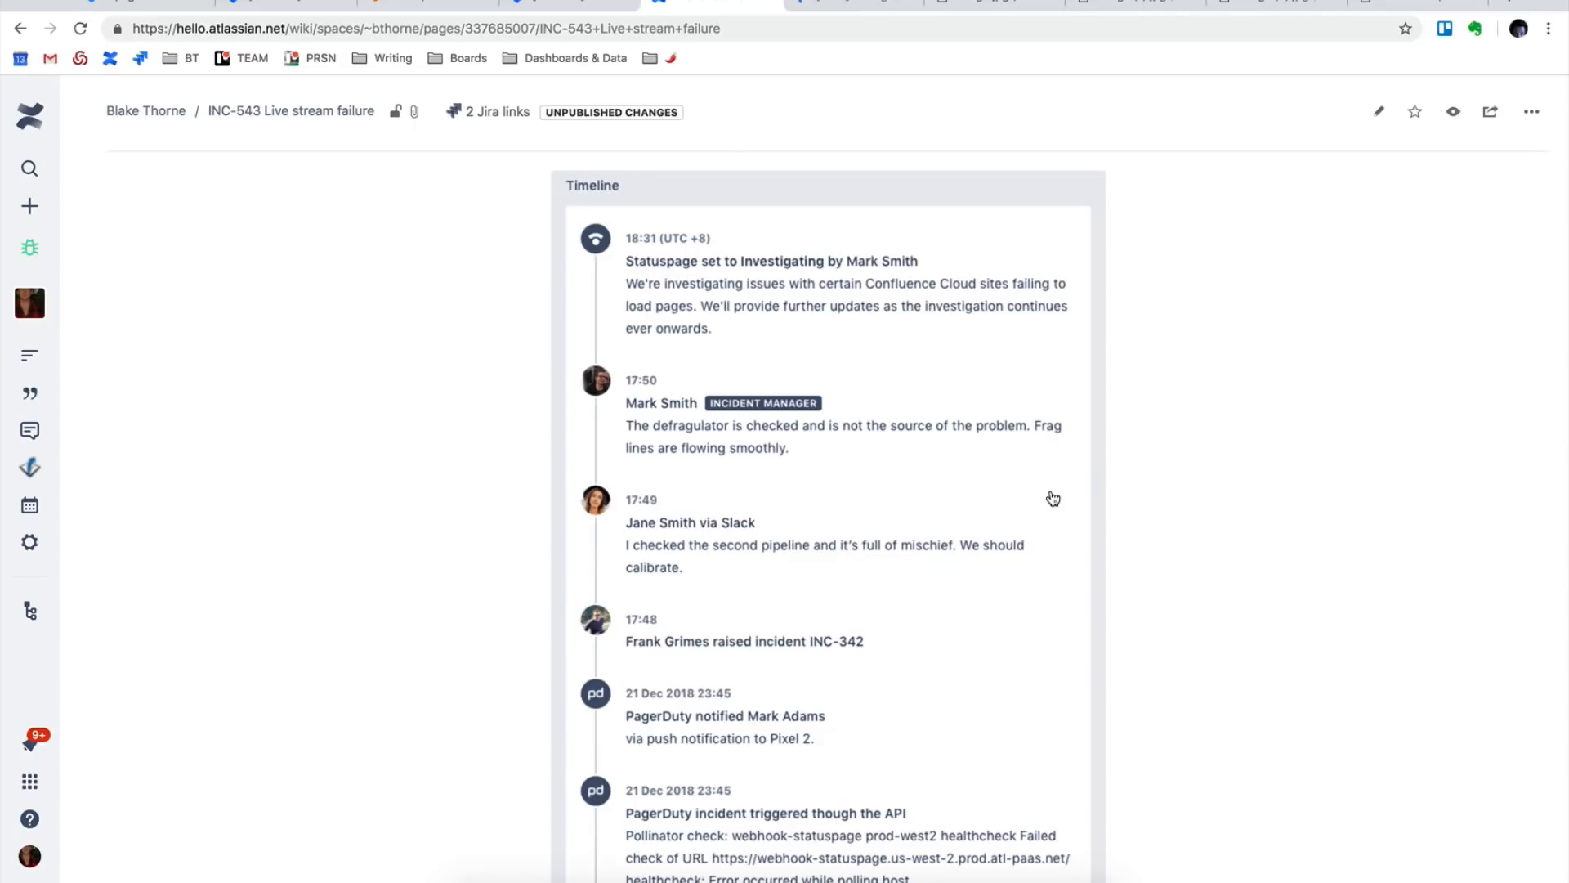
Read the postmortem's analysis from customer impact through recovery, along with the lessons learned and the Actions table.
scroll(1055, 494, down, 5)
scroll(1059, 485, down, 6)
scroll(1056, 484, down, 4)
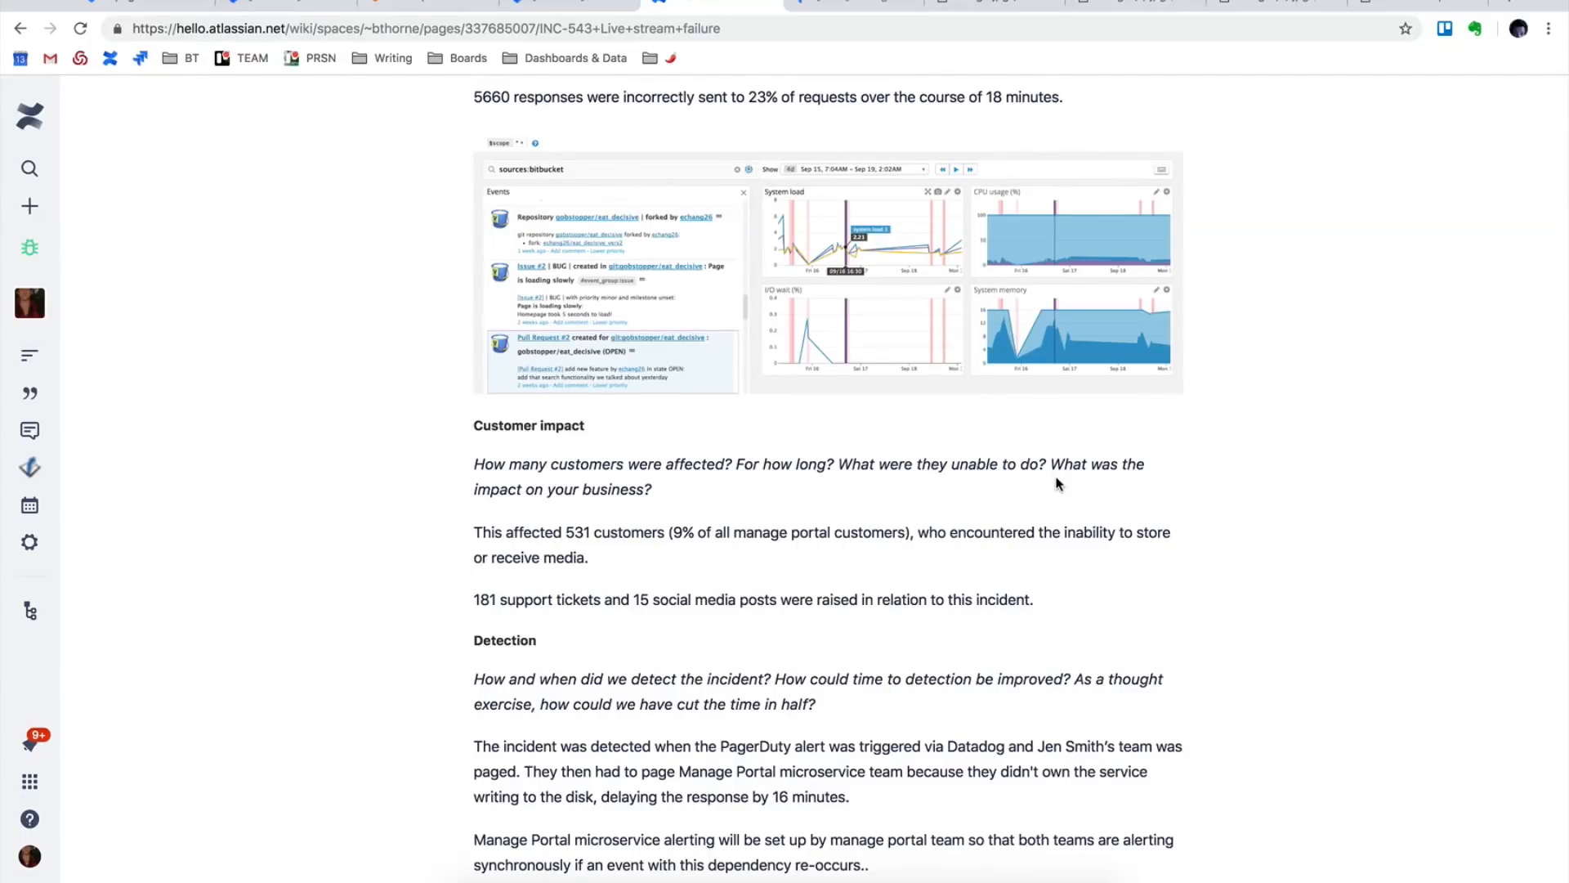
scroll(1056, 485, down, 3)
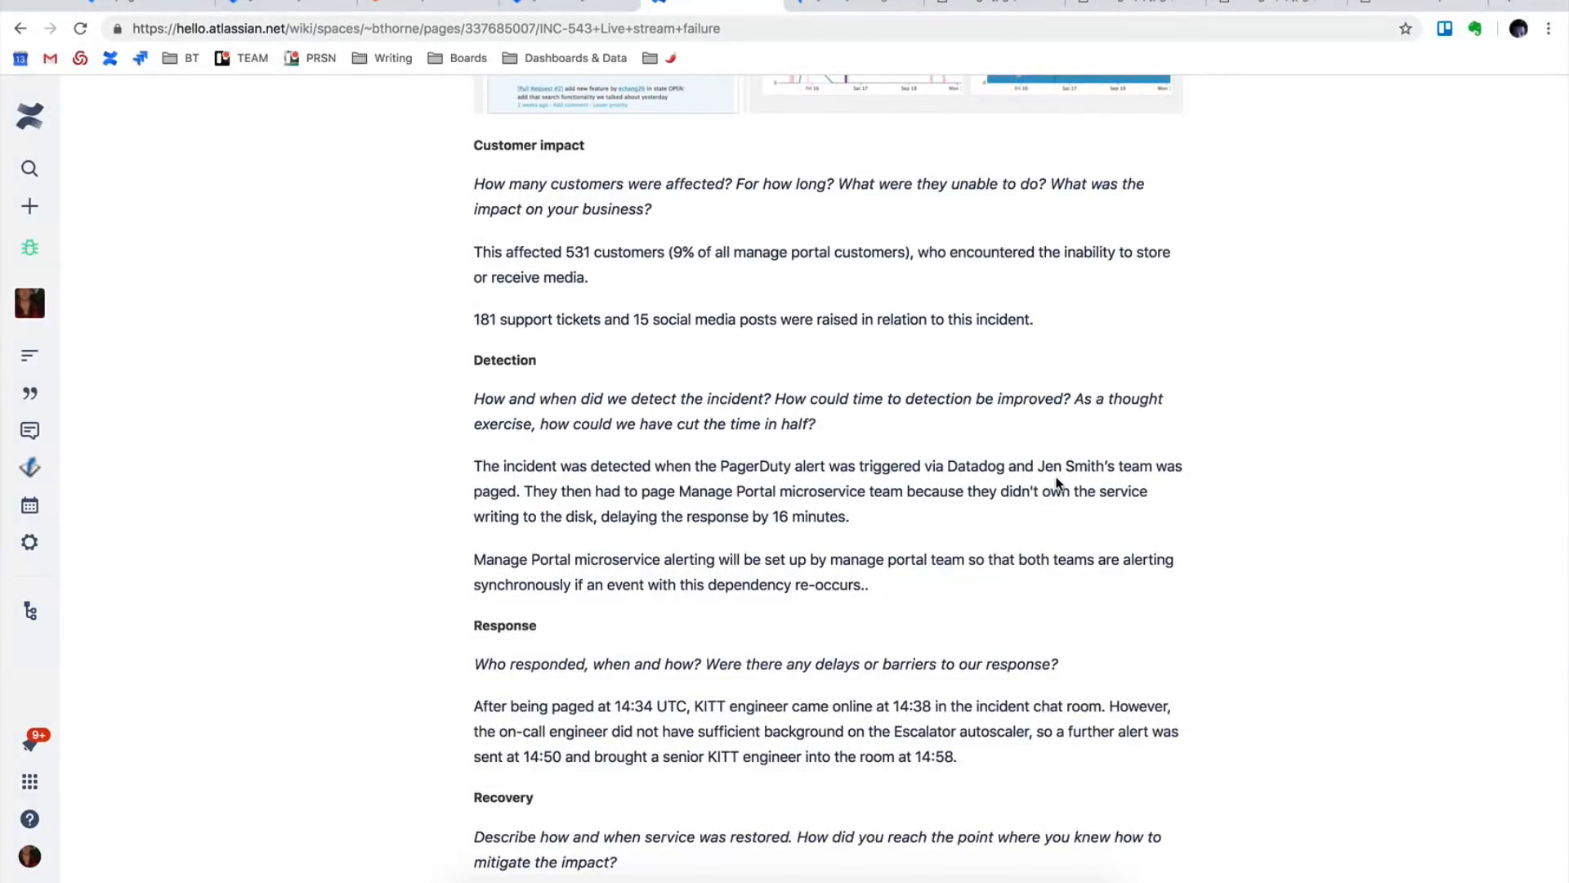
scroll(1056, 485, down, 2)
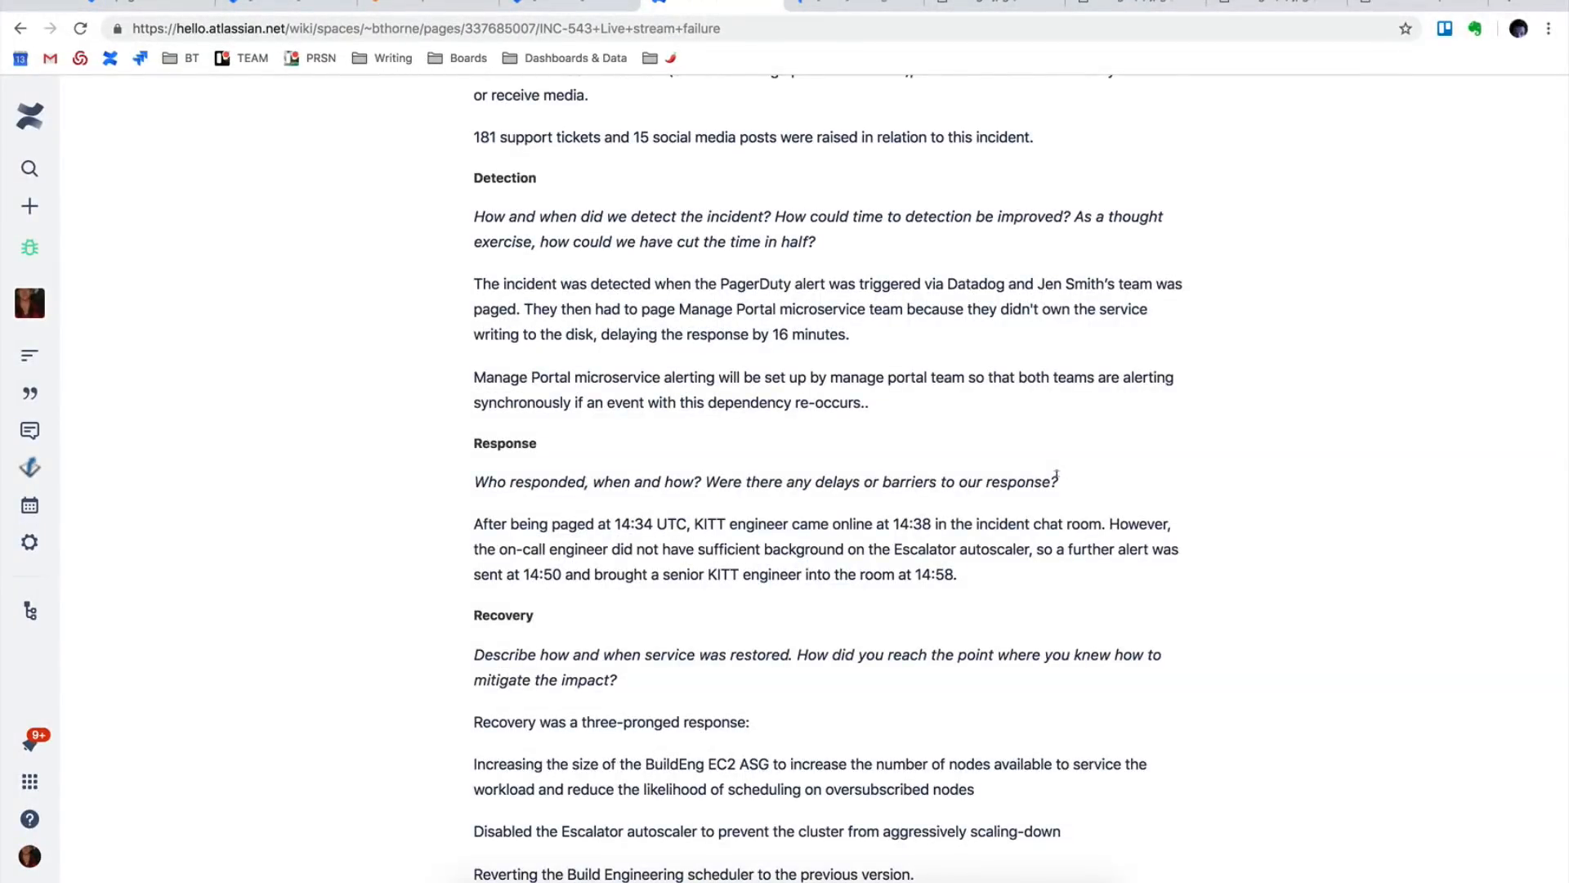
scroll(1056, 478, down, 8)
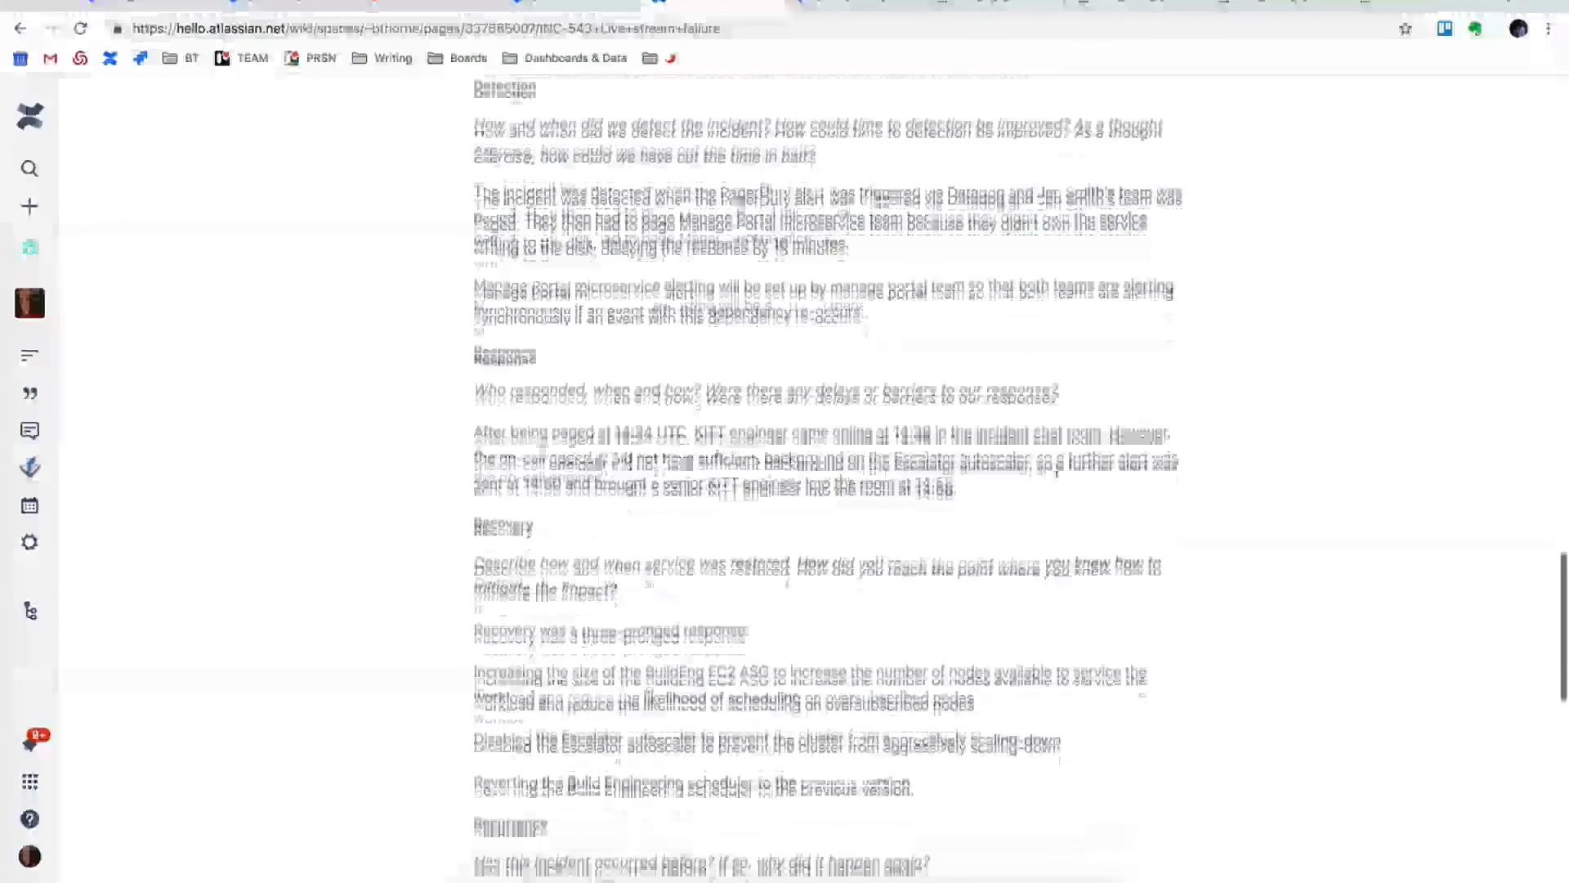
scroll(1056, 484, down, 4)
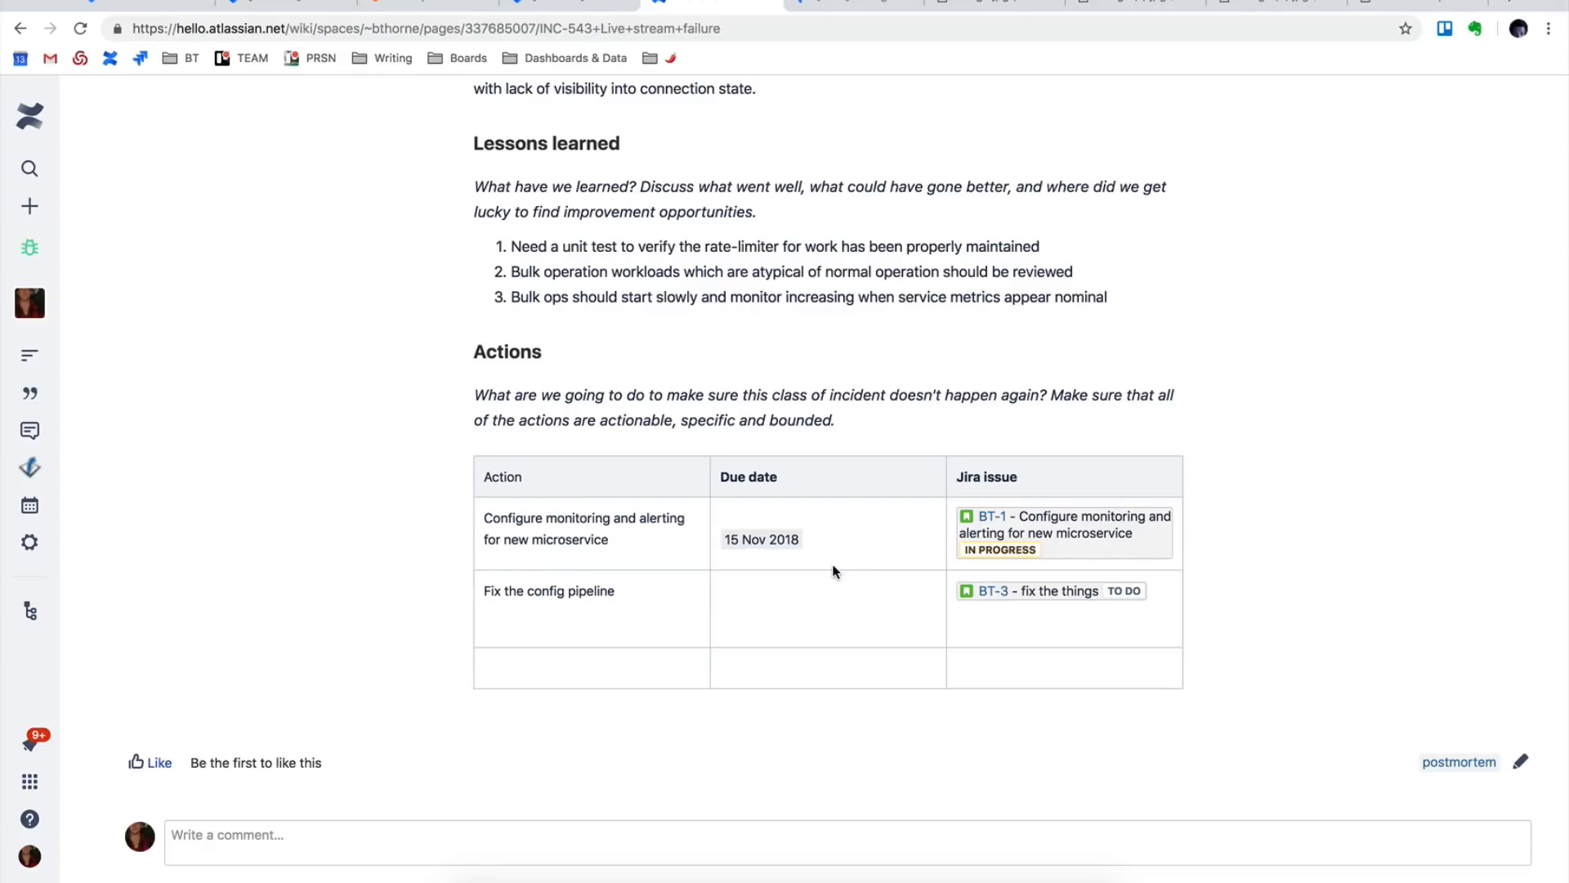
scroll(833, 570, down, 1)
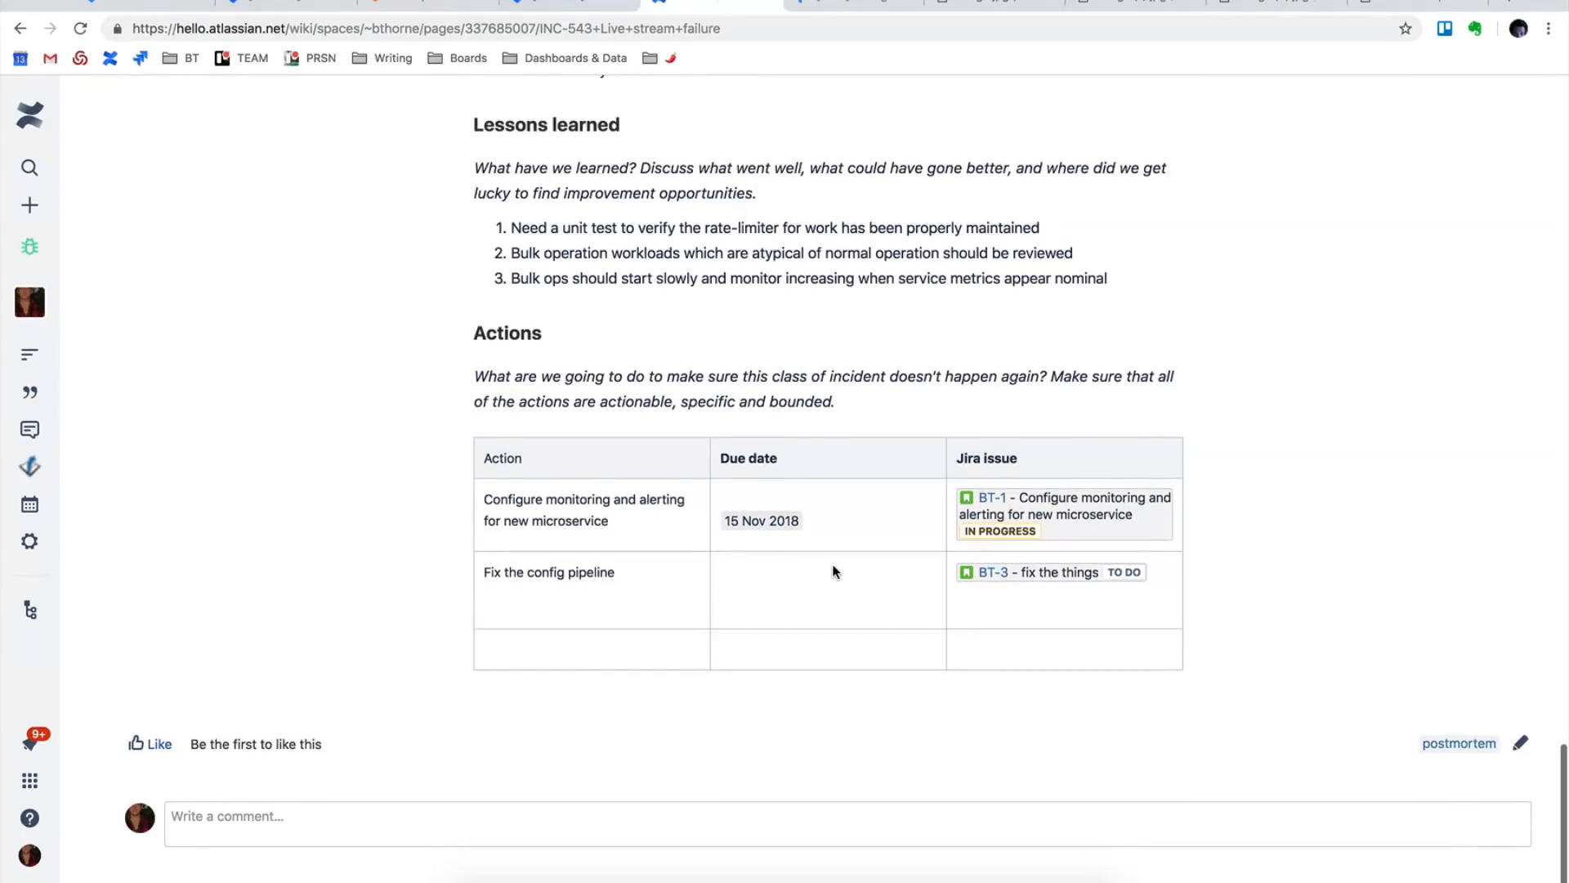
scroll(1070, 276, up, 2)
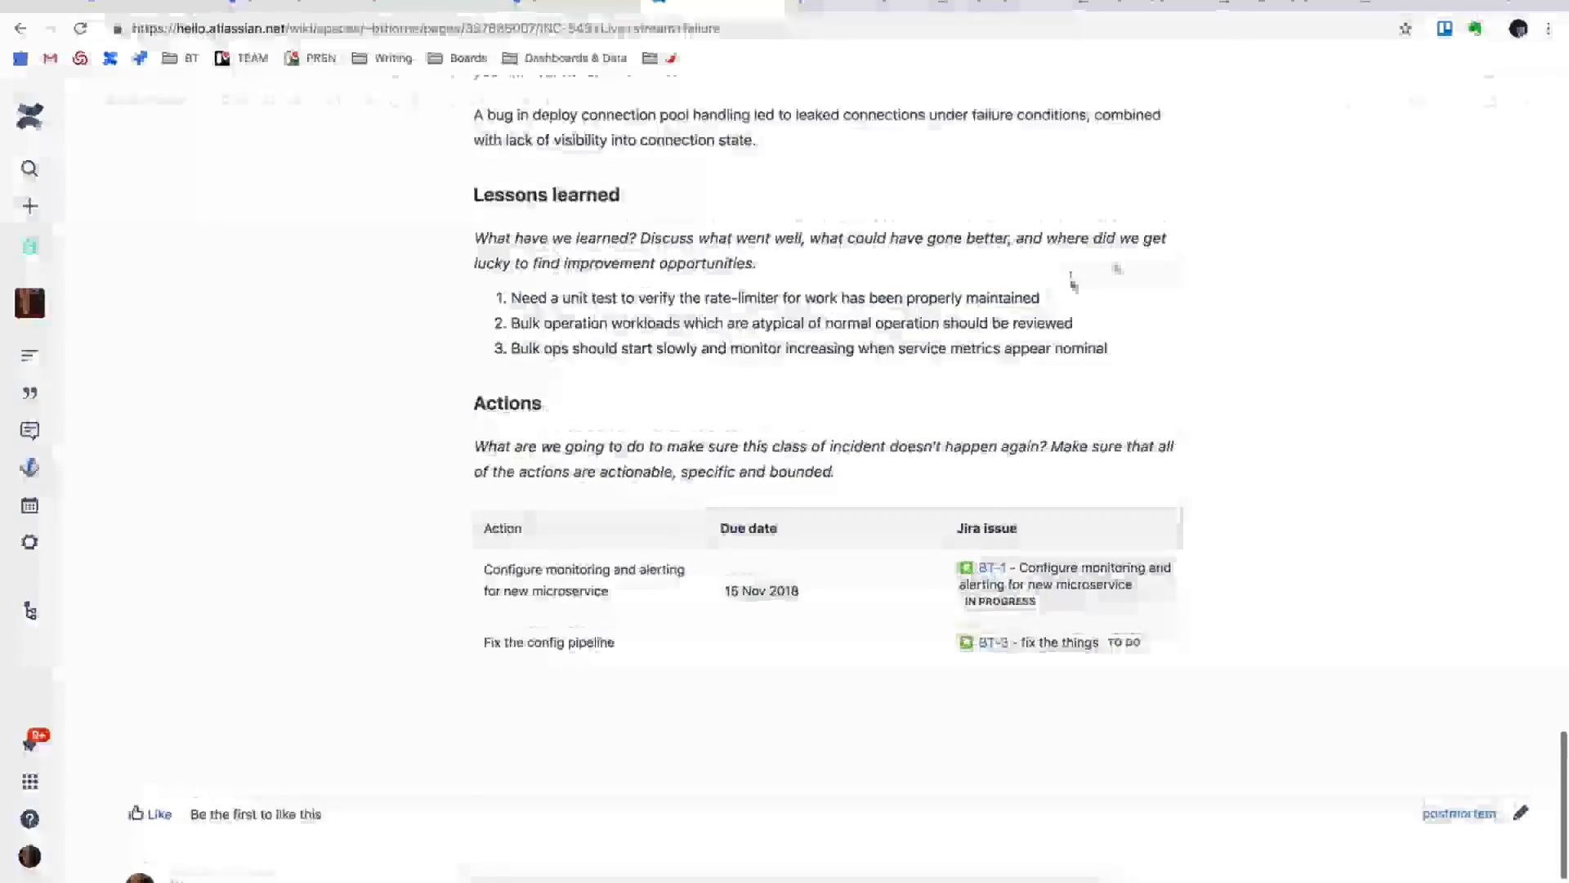
Edit the postmortem and try to create a new Jira issue in the empty last row of the Actions table.
click(1378, 114)
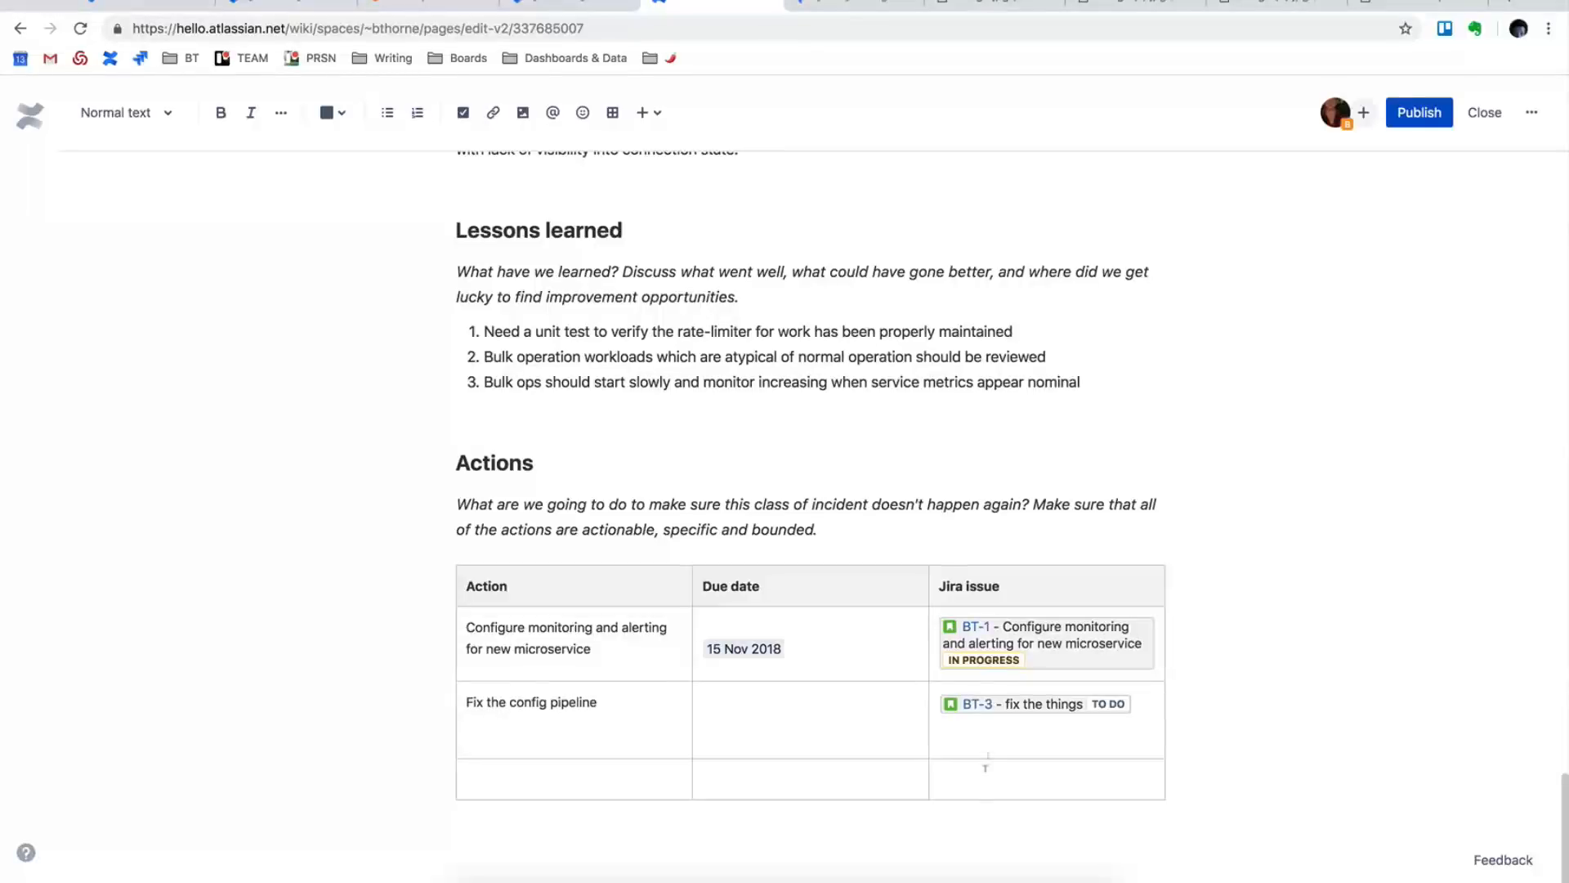
click(972, 782)
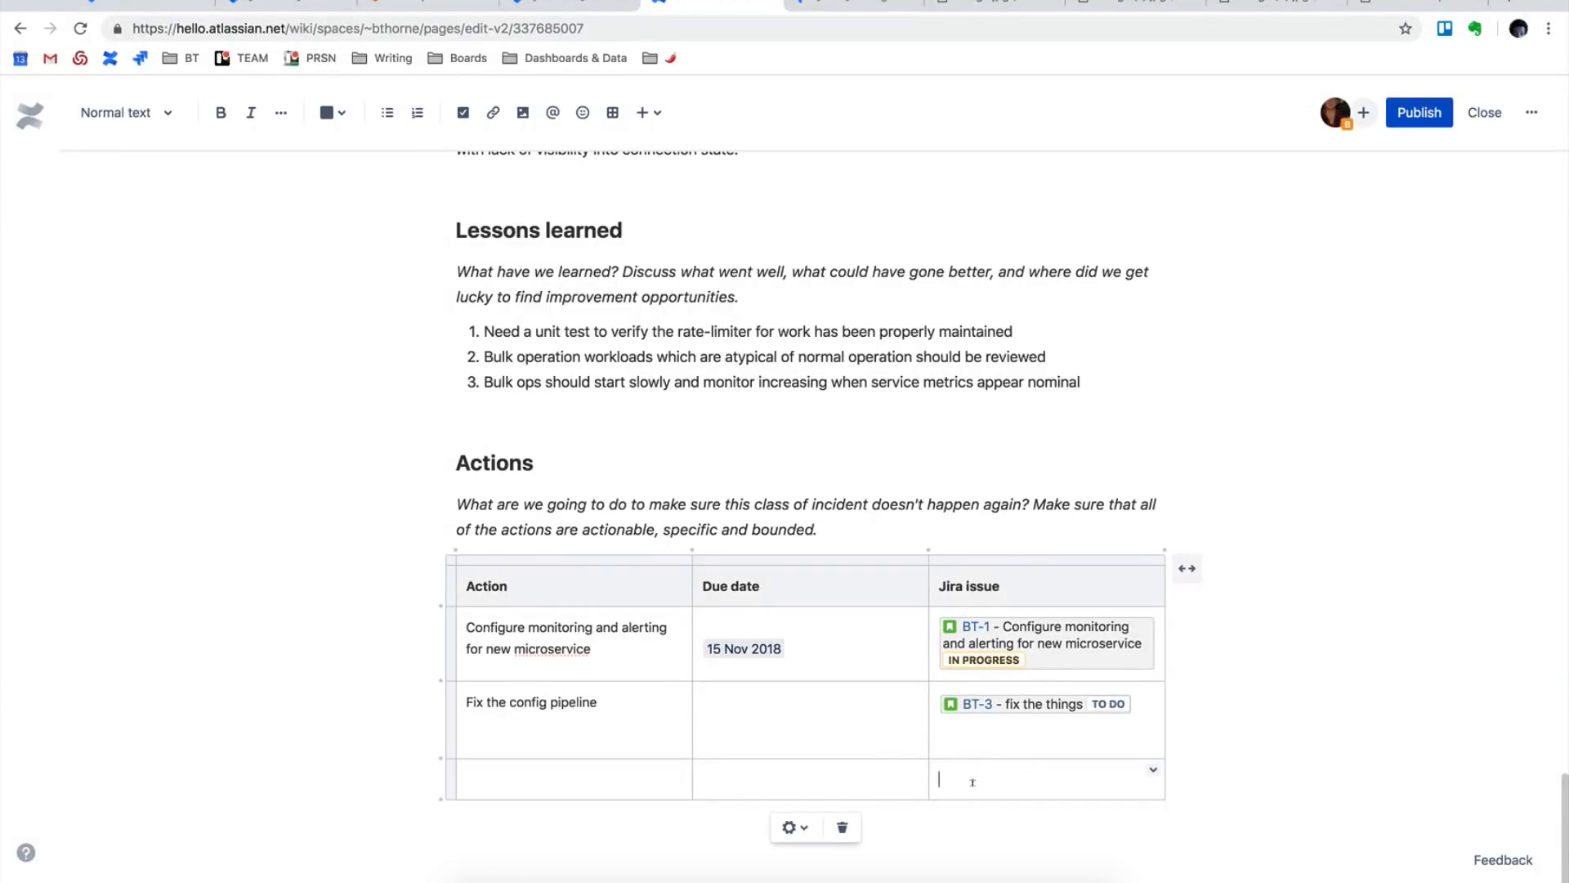
text(/j)
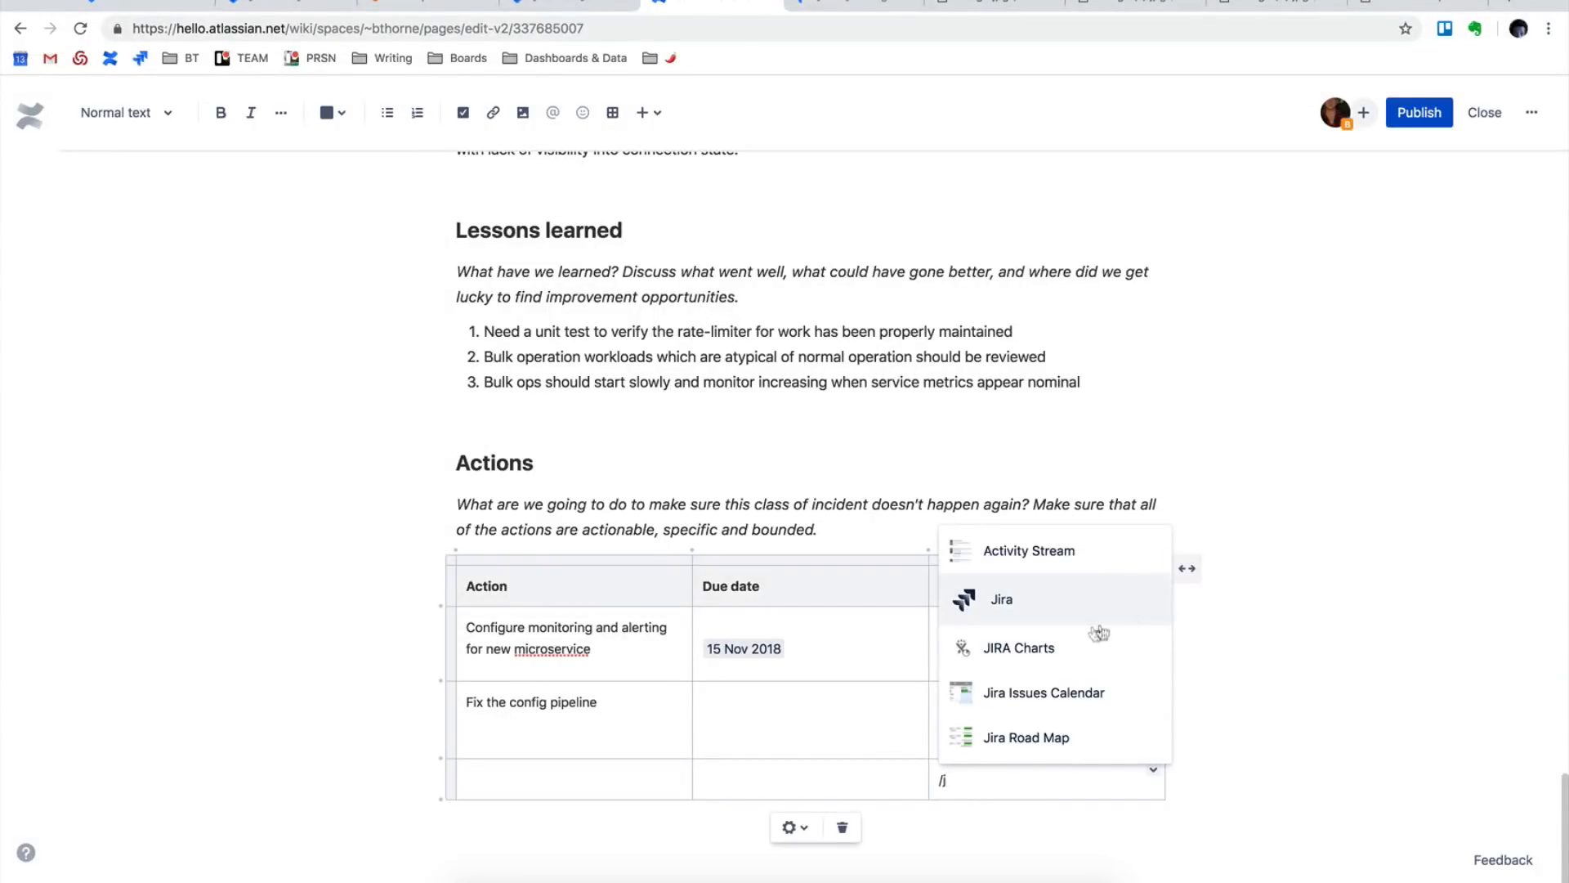
click(1091, 615)
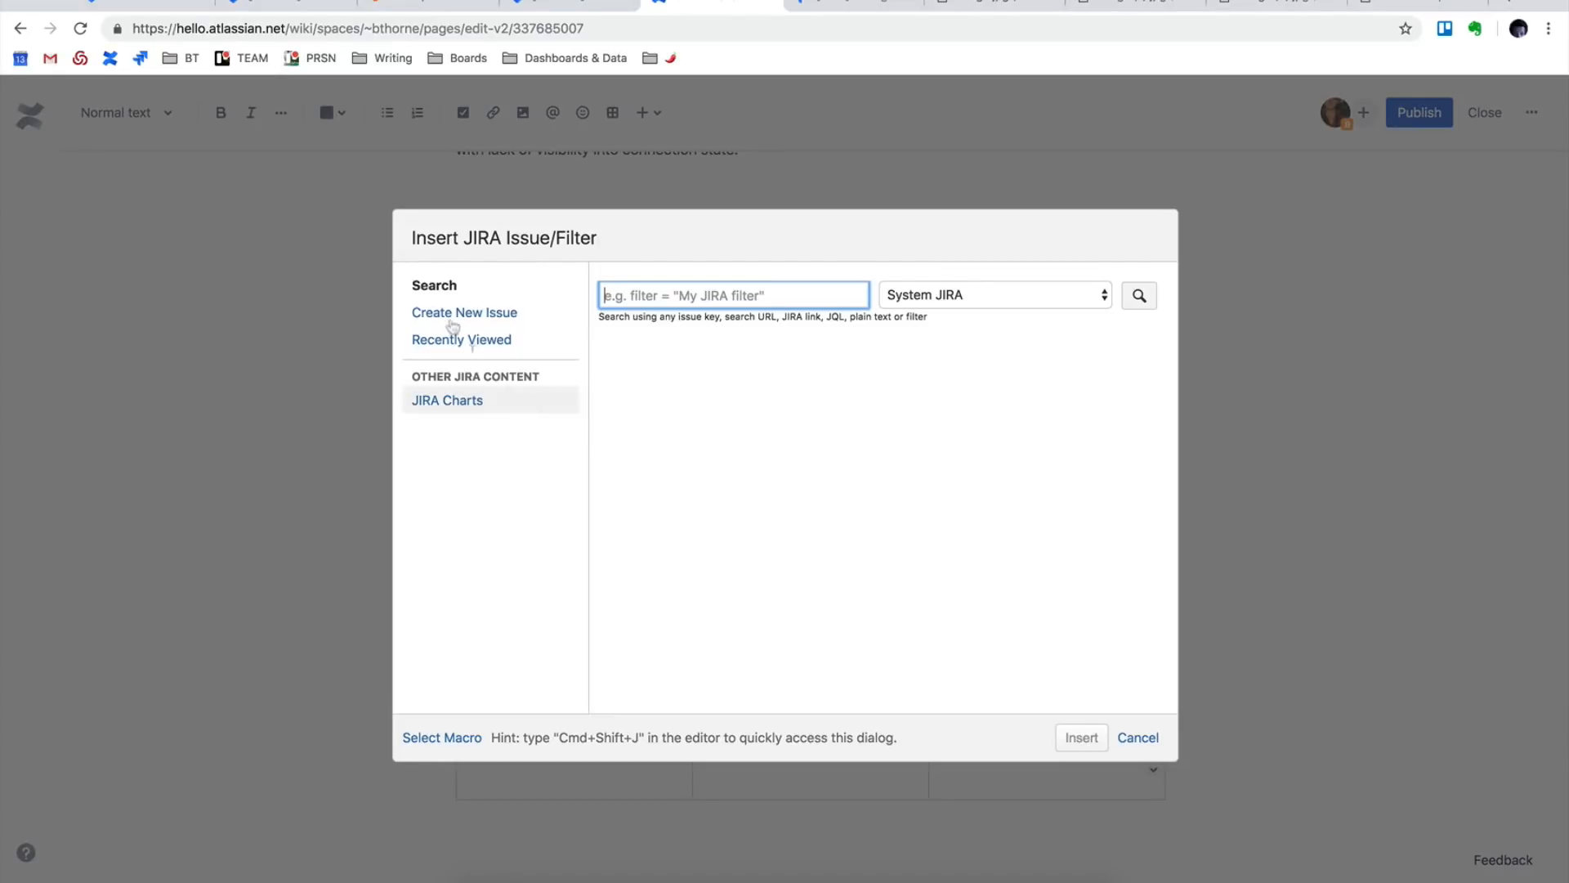
click(489, 320)
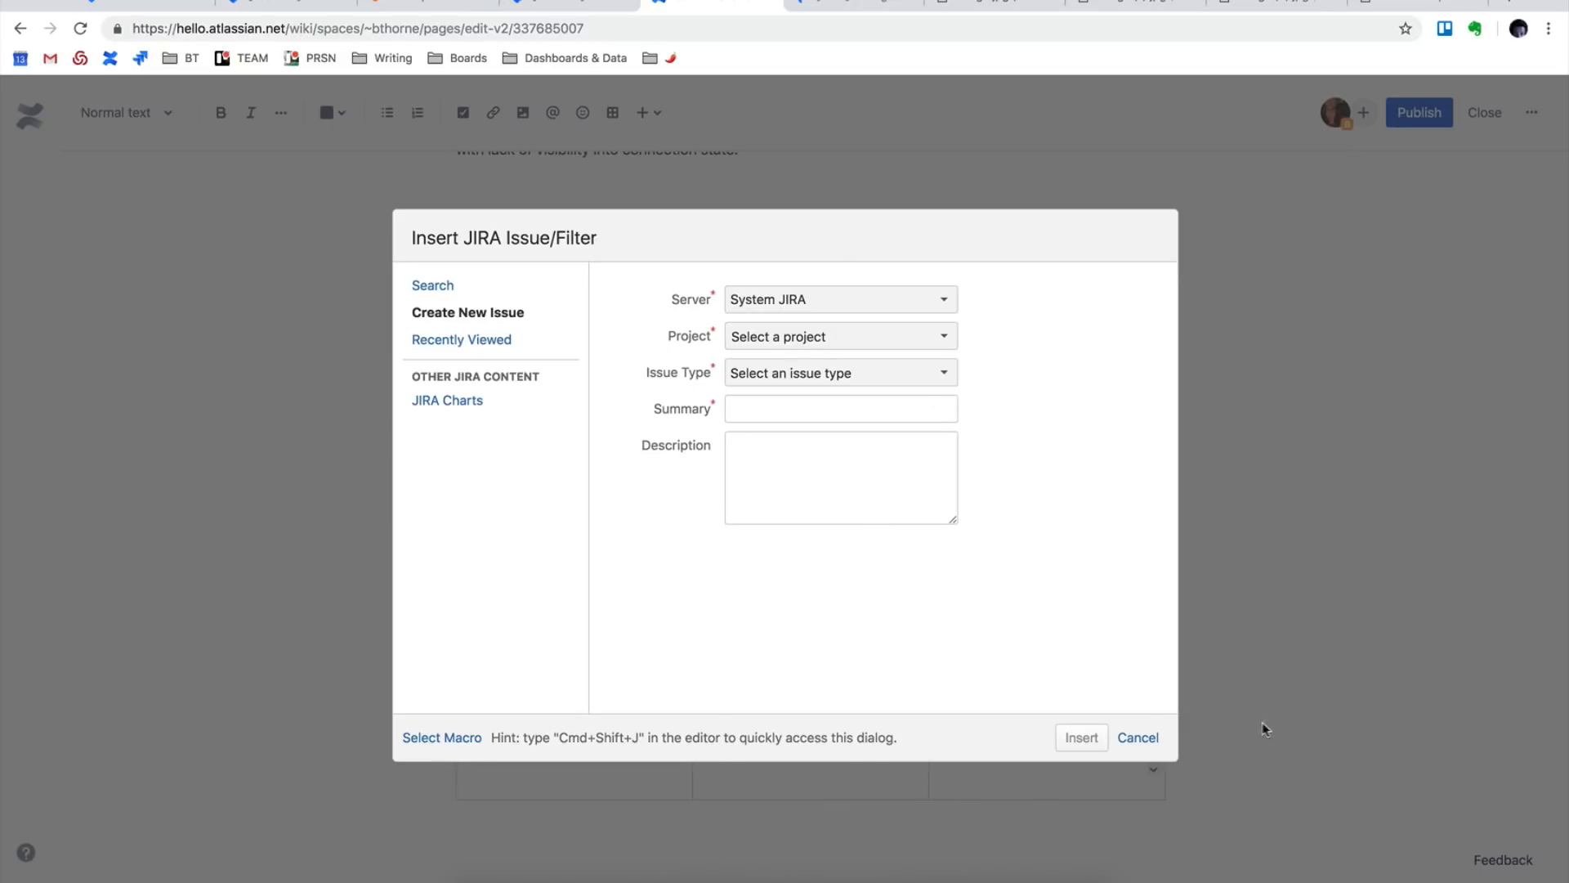
click(1141, 746)
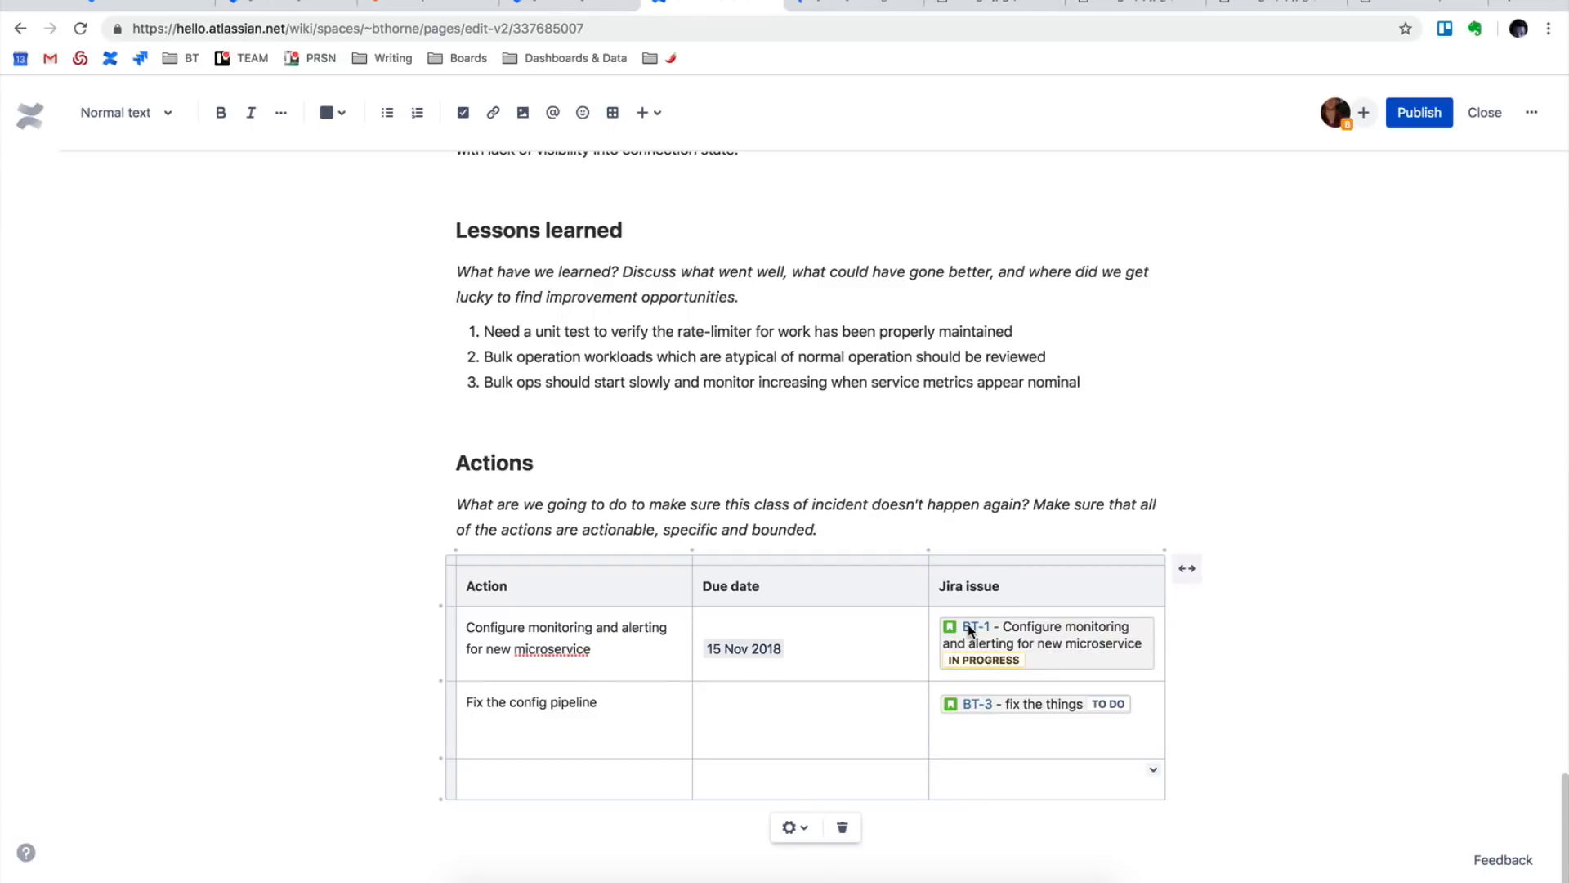
Look at the BT-1 follow-up issue and the mockups of the INC-342 postmortem link, the Awaiting postmortem queue and the Incident response report.
click(868, 2)
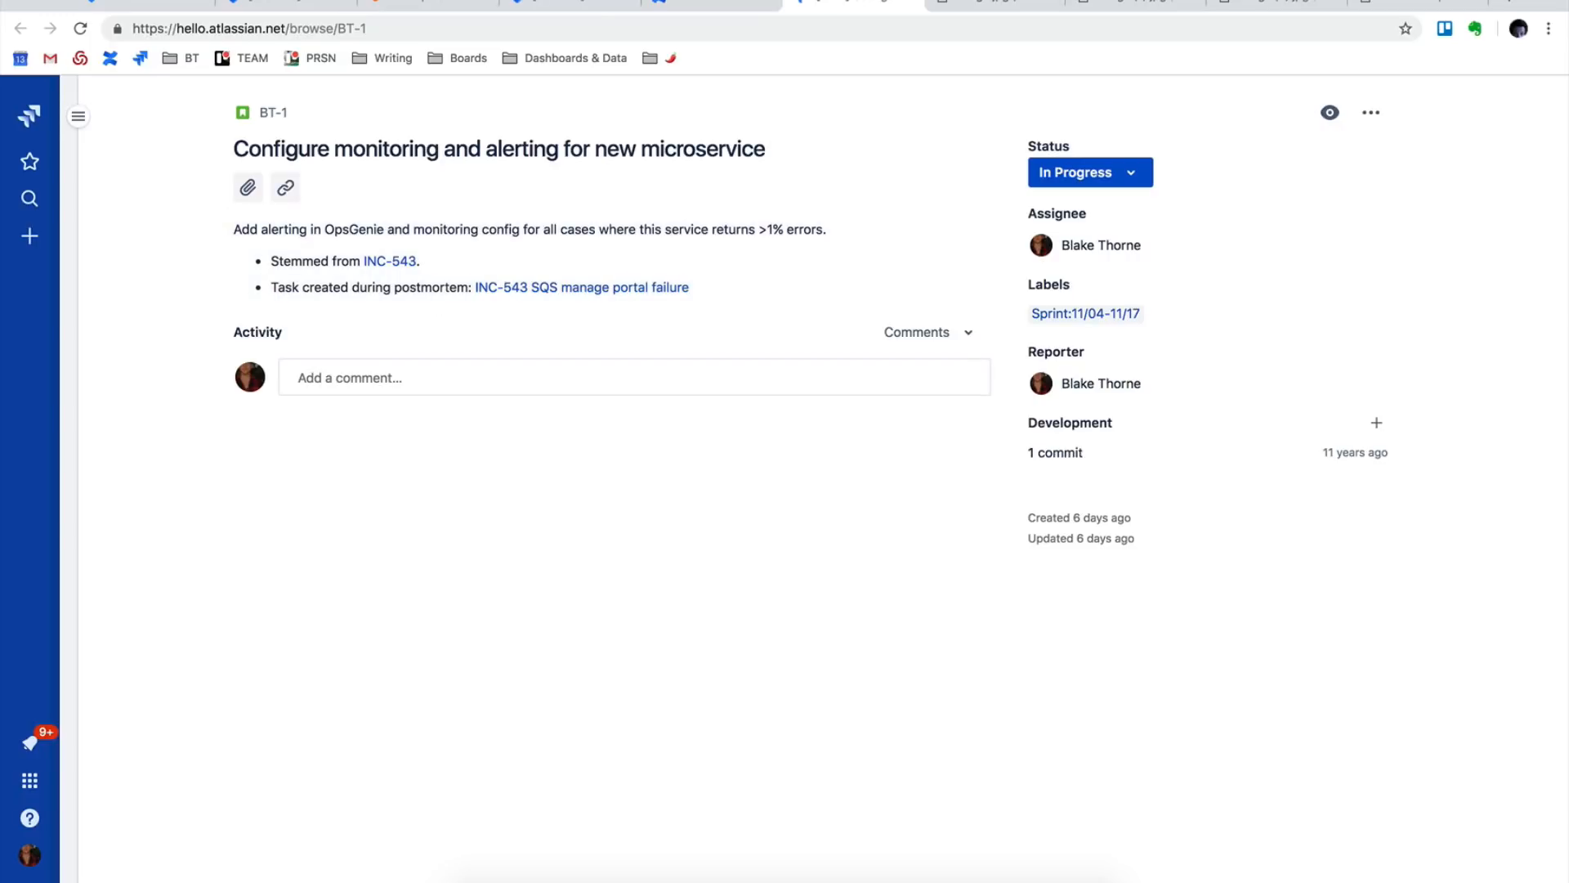
click(1157, 3)
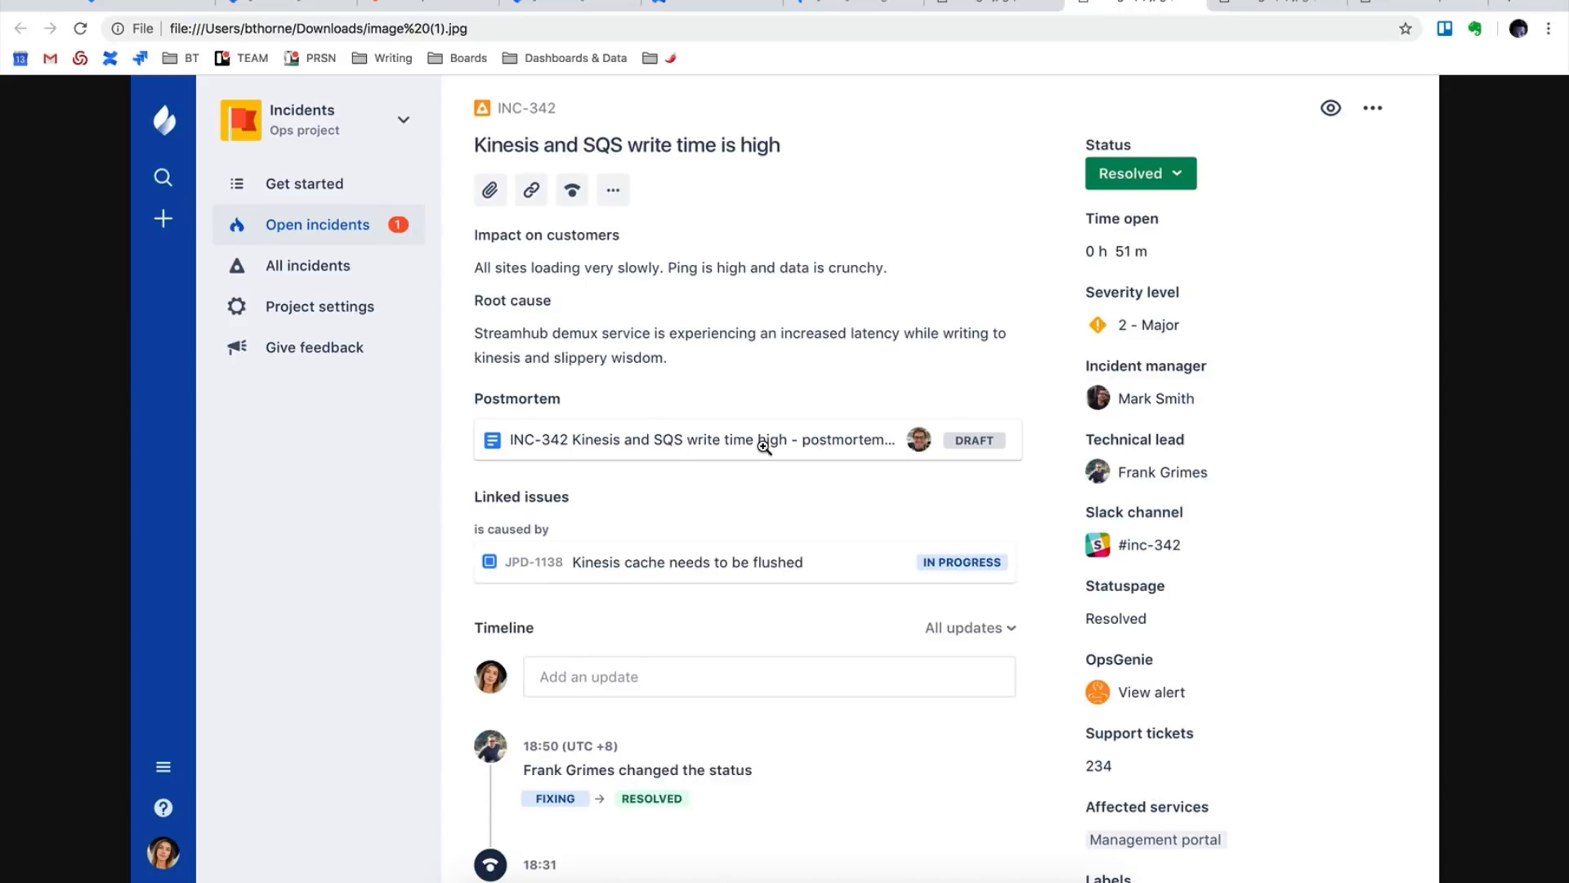
click(1263, 12)
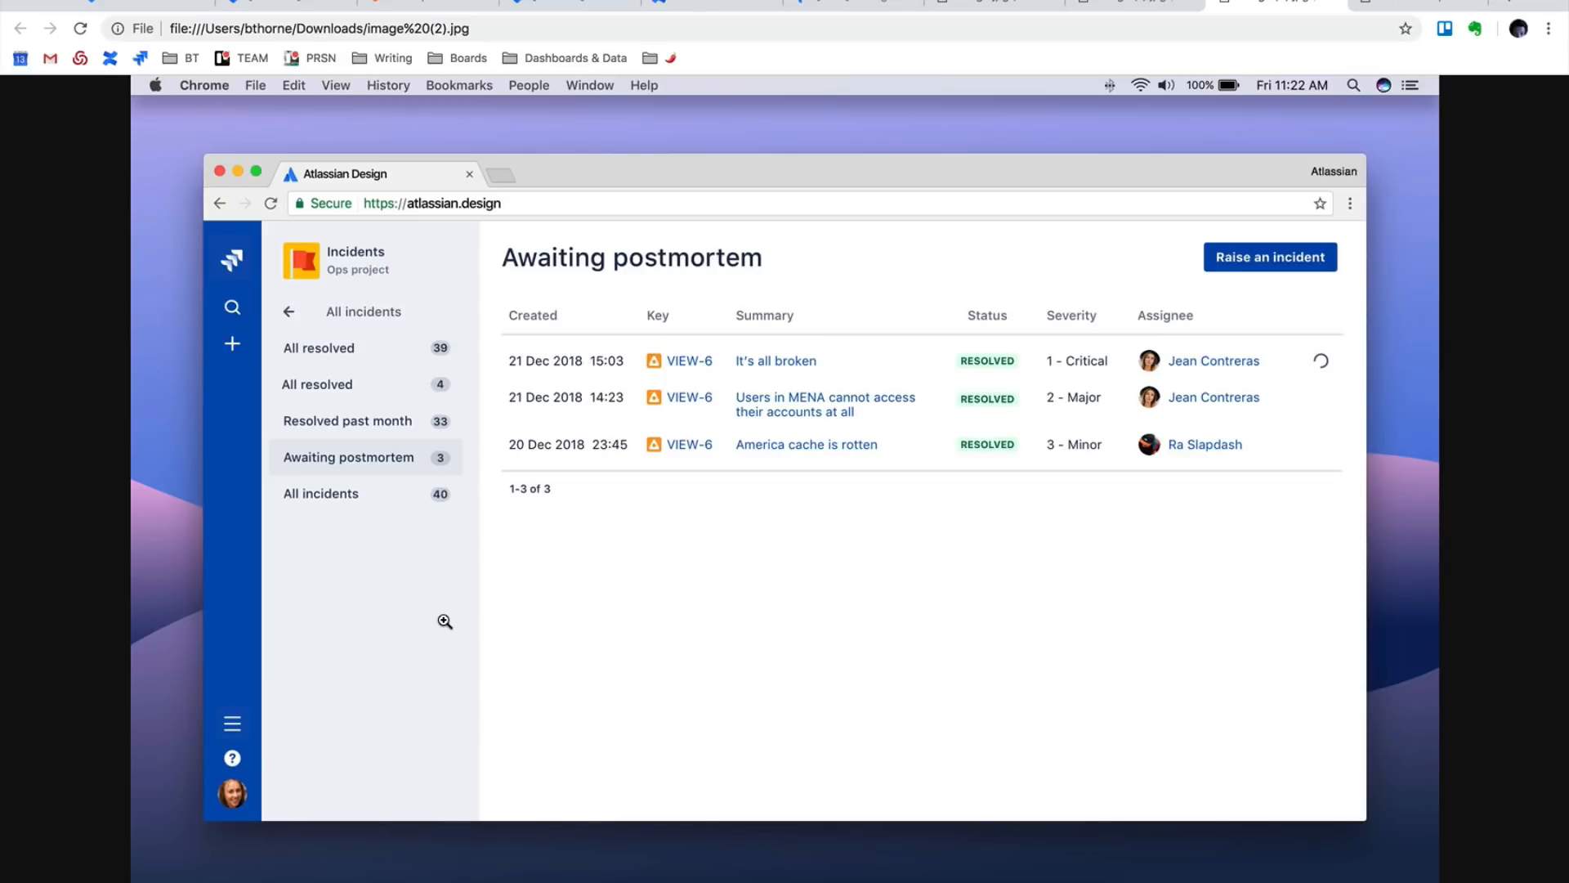
click(1423, 9)
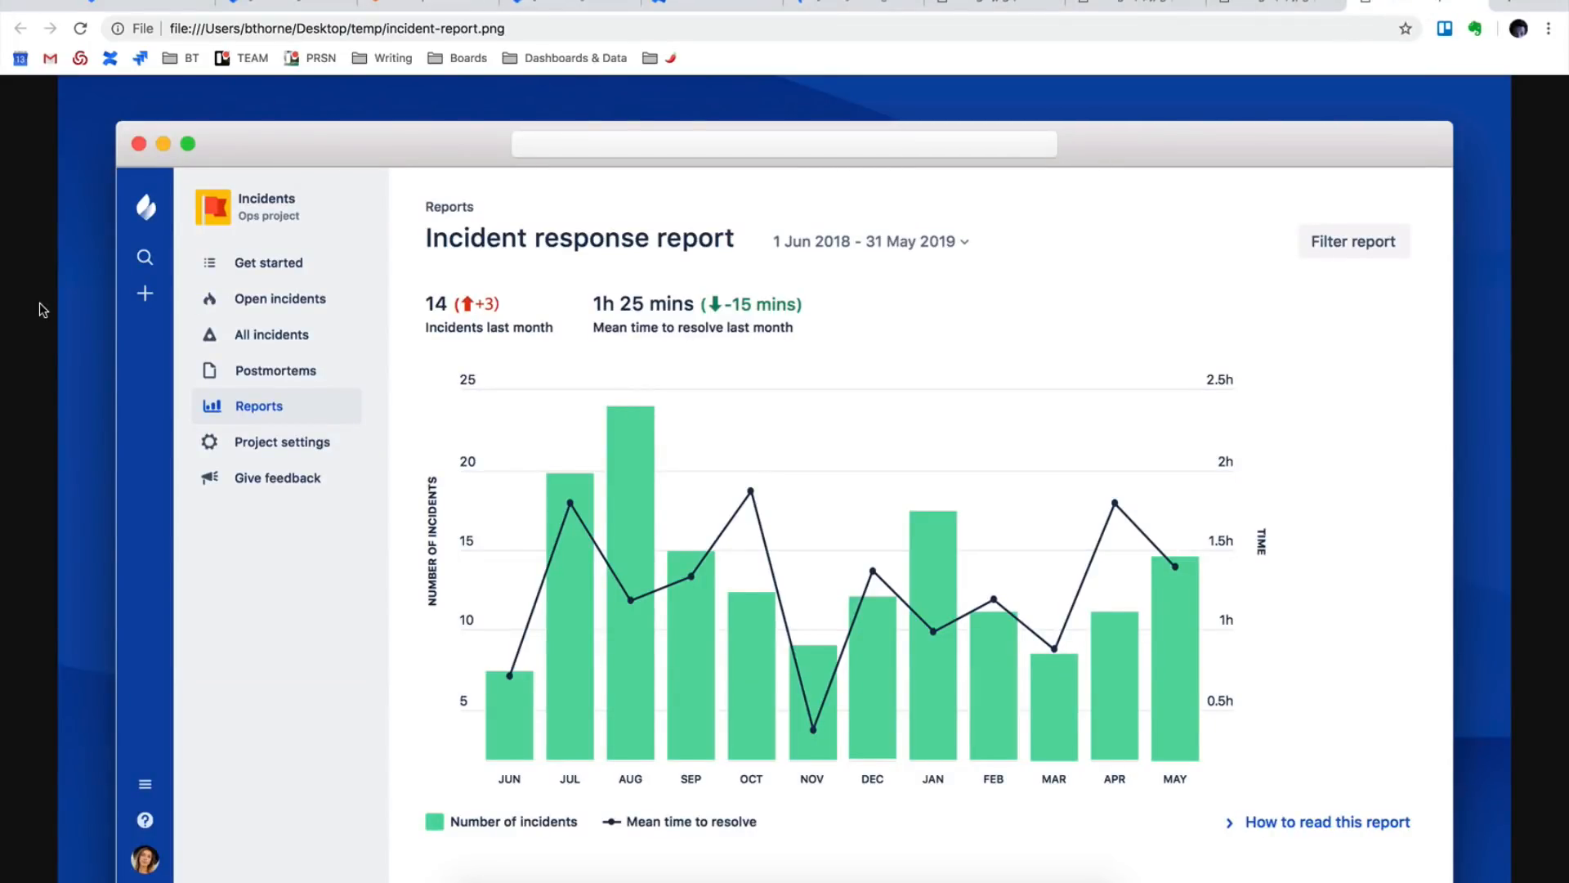